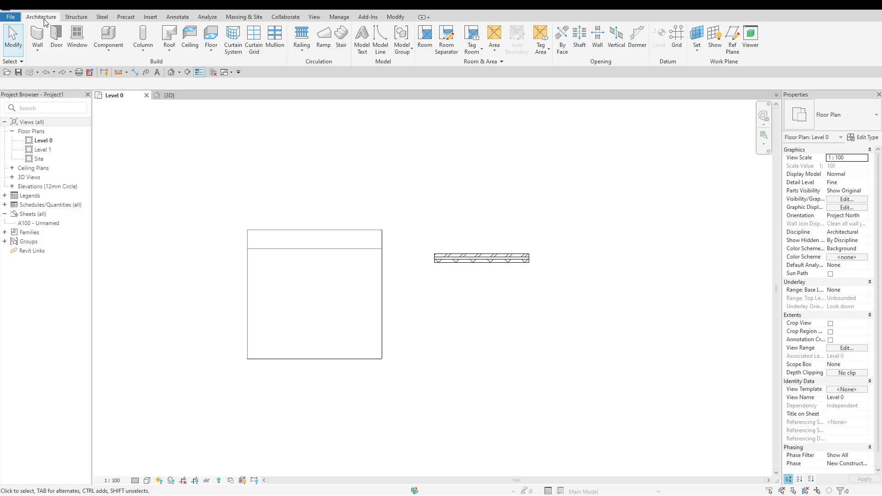
Examine the Massing & Site, Structure, Steel and Precast tools, including the Toposolid creation options
left_click(246, 17)
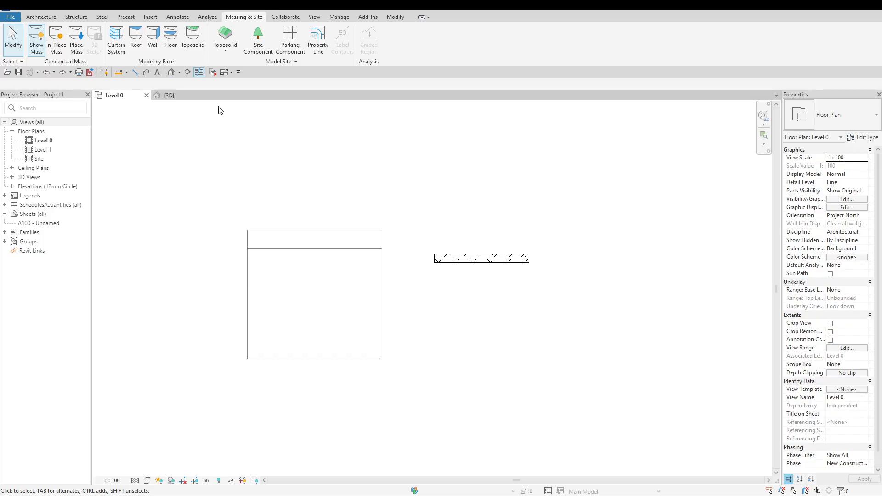
left_click(222, 51)
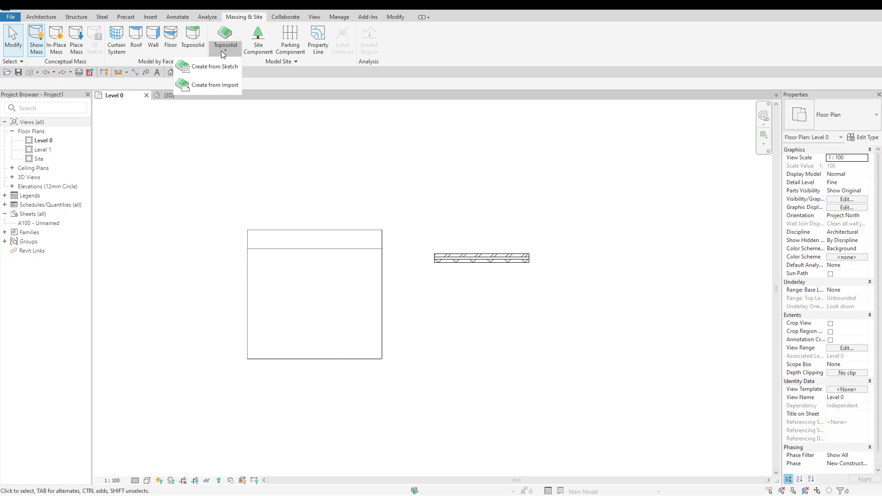
left_click(221, 51)
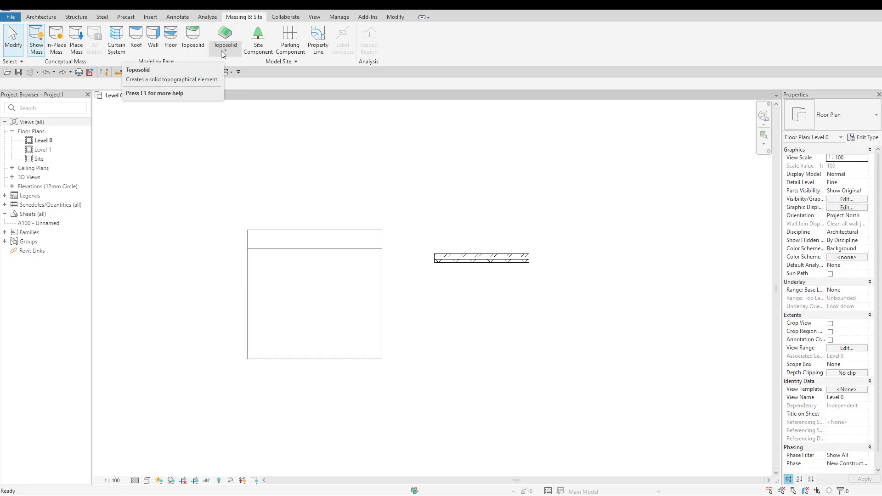
left_click(50, 19)
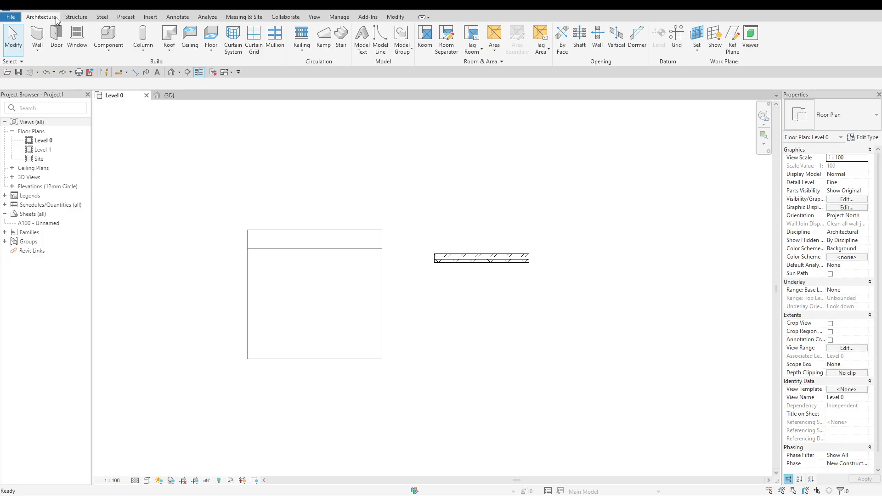
left_click(73, 18)
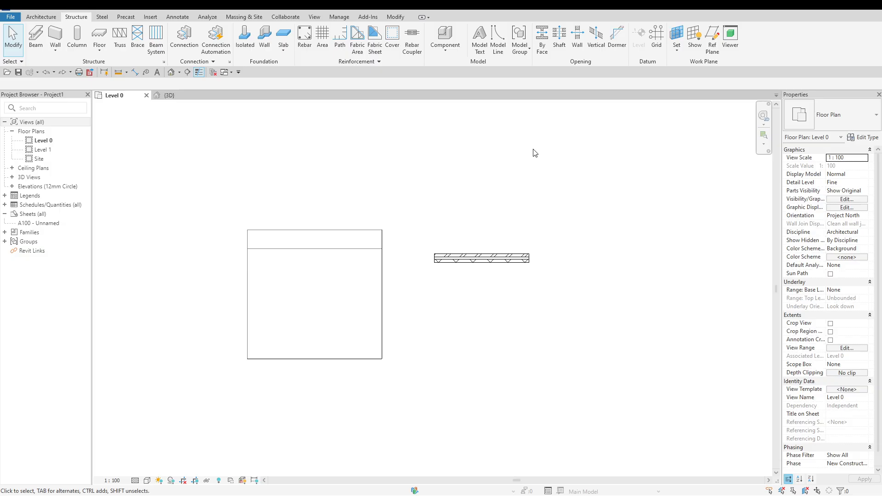
left_click(102, 17)
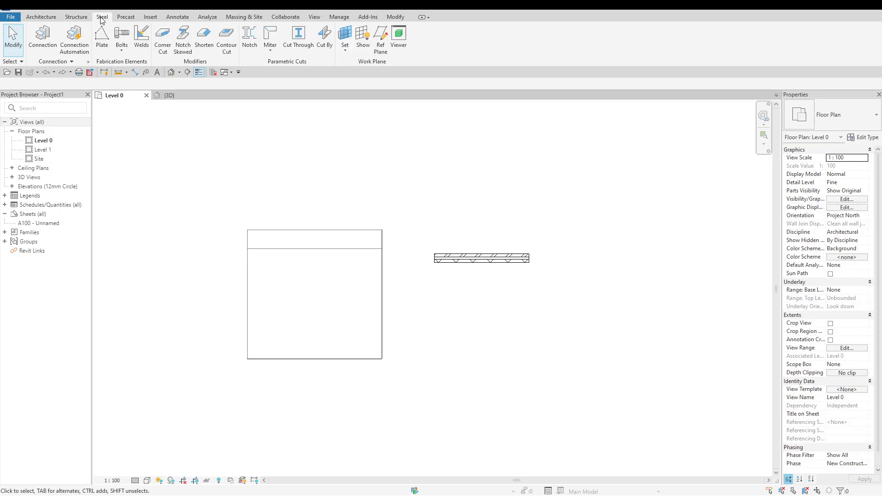
left_click(125, 18)
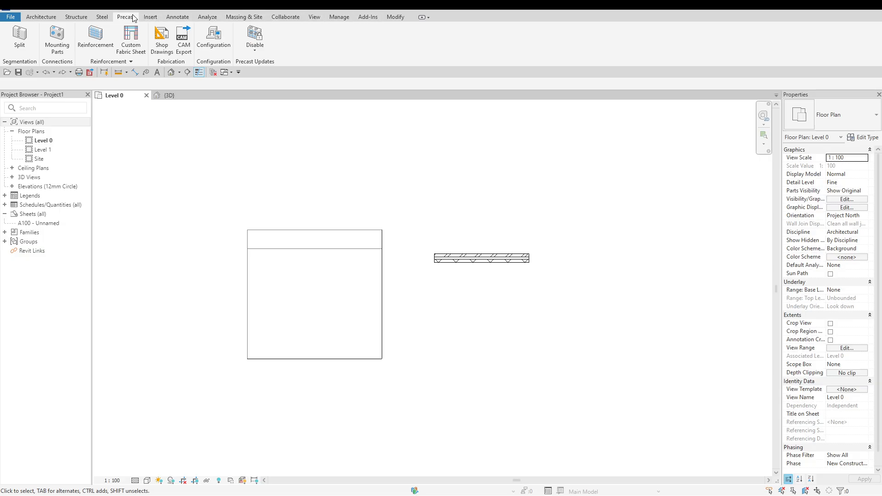
left_click(66, 18)
left_click(56, 18)
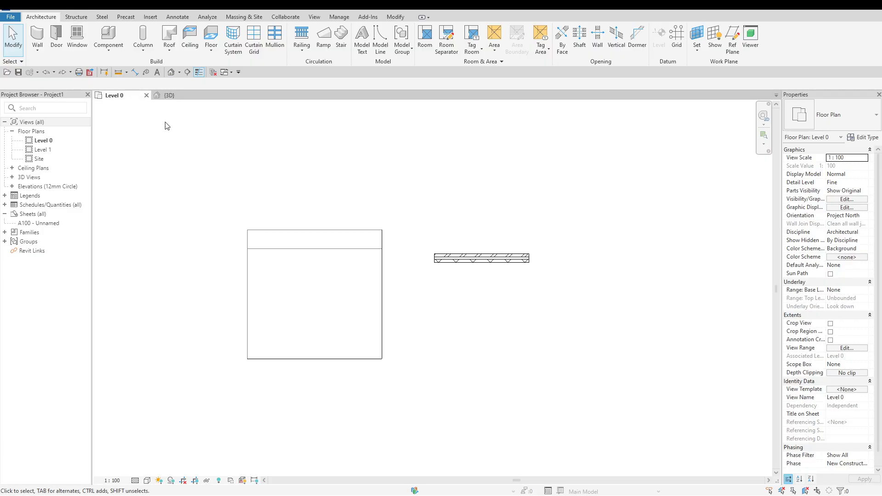
Inspect the existing wall and mass in the 3D view, and return to the Level 0 floor plan
left_click(179, 96)
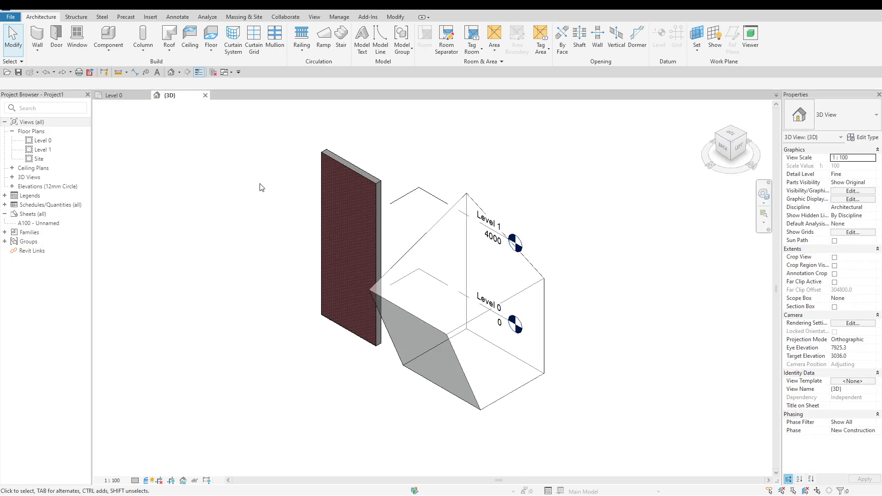
scroll(260, 186, "up", 1)
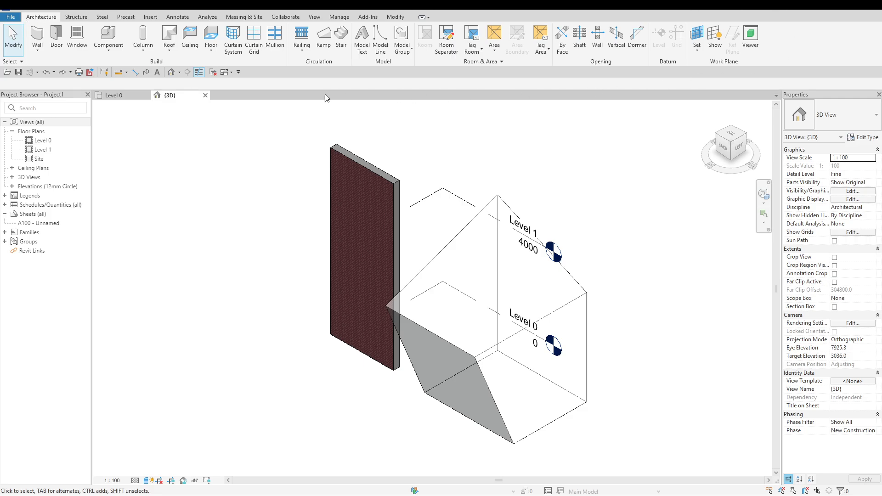
left_click(120, 95)
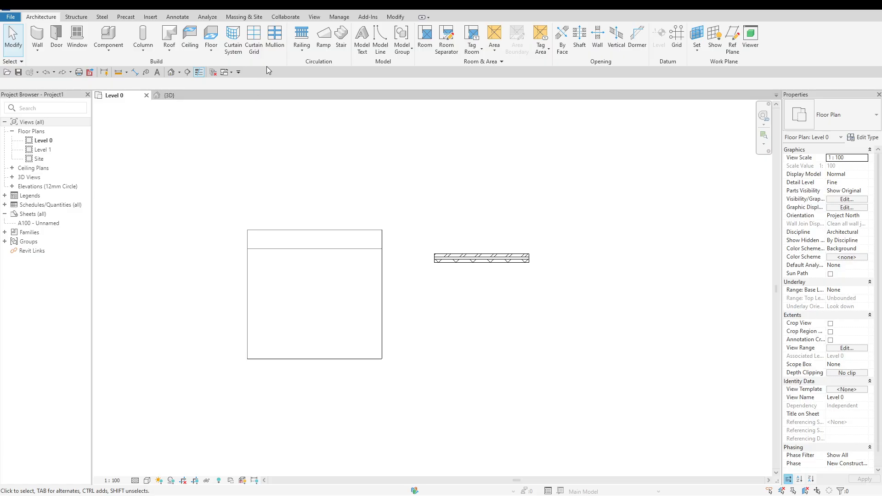
left_click(275, 38)
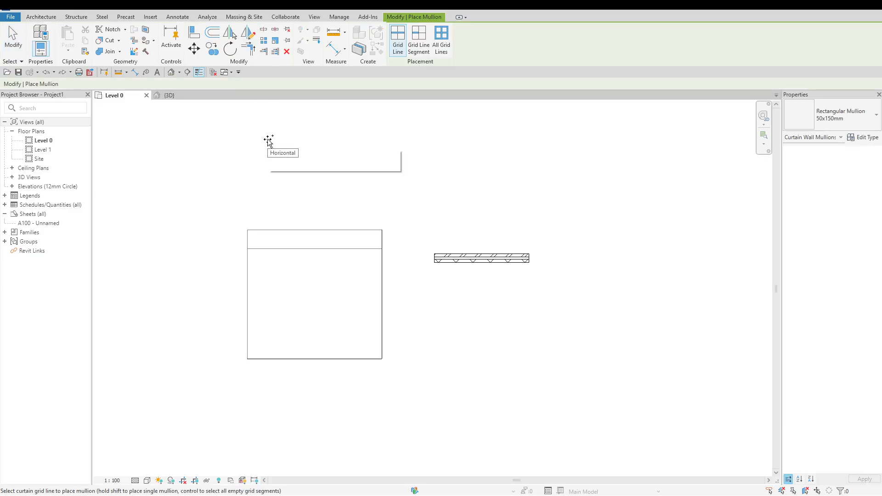
key("Escape")
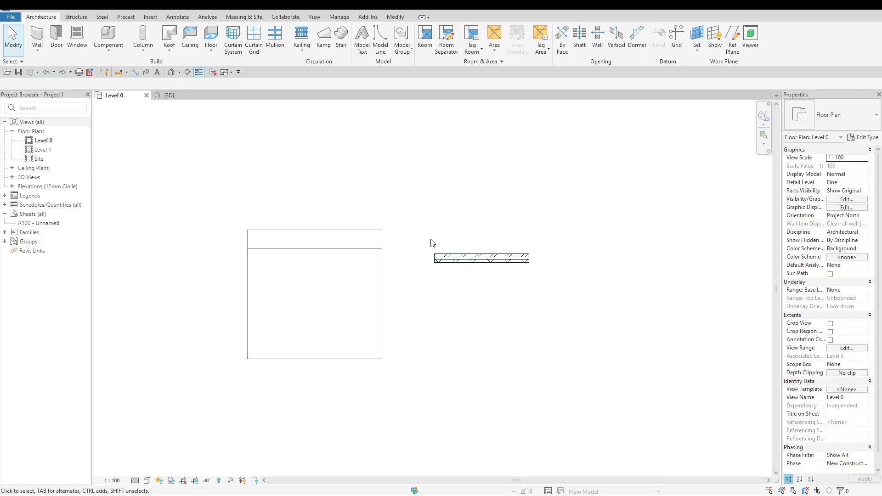
scroll(397, 216, "down", 2)
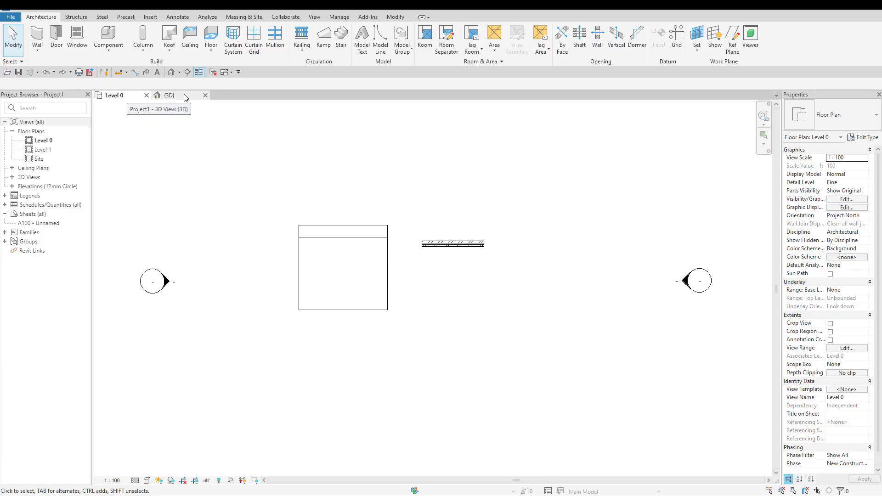
left_click(44, 56)
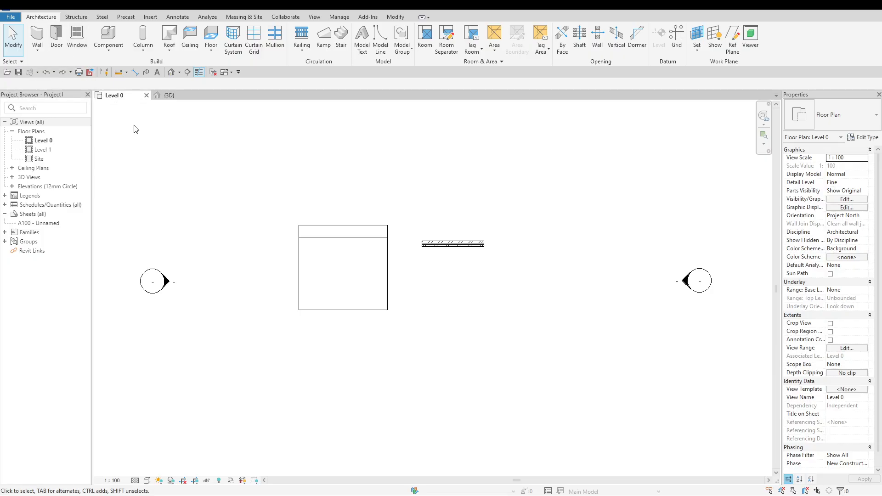
left_click(10, 17)
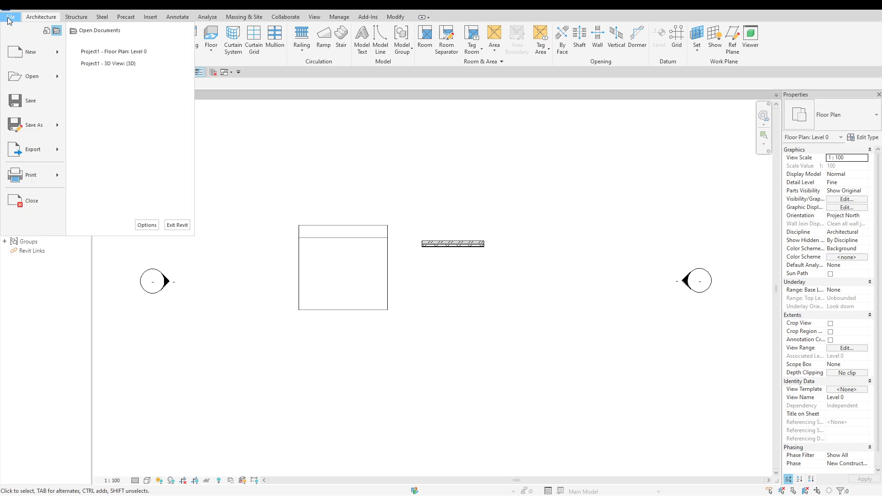
left_click(147, 225)
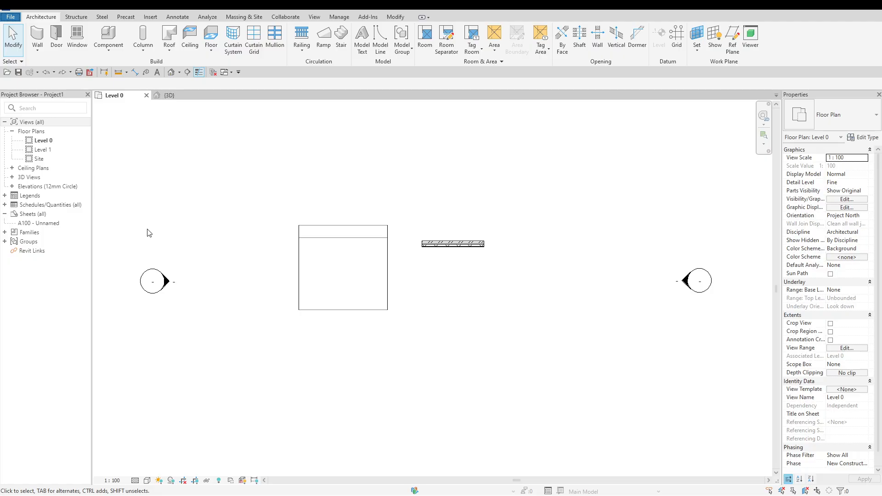
Start an architectural wall and inspect the layer assembly of its current wall type without changing it
left_click(43, 53)
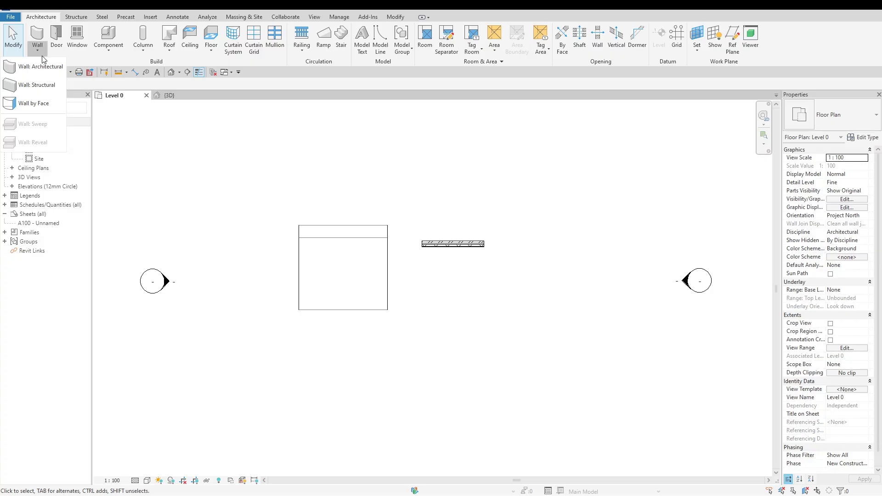
left_click(40, 67)
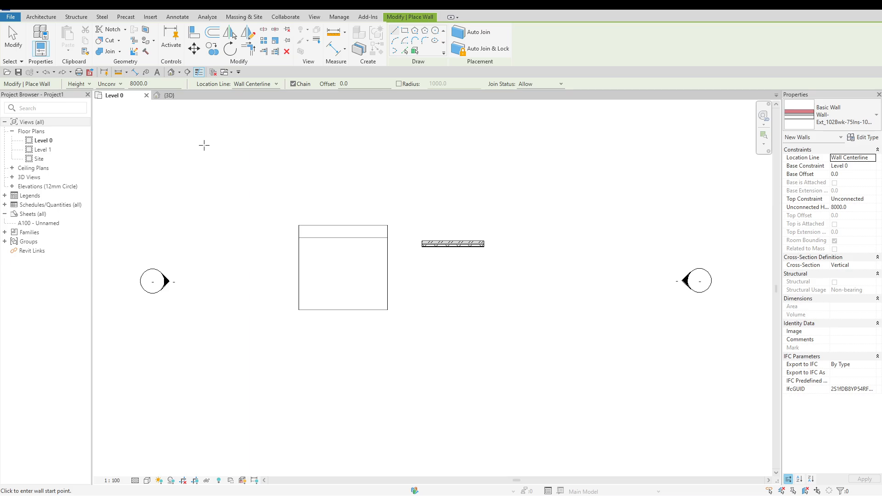
left_click(854, 141)
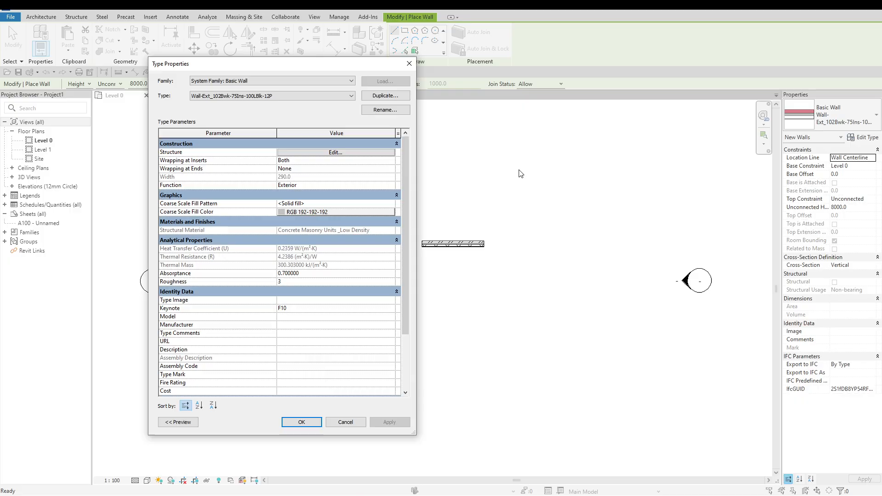
left_click(359, 154)
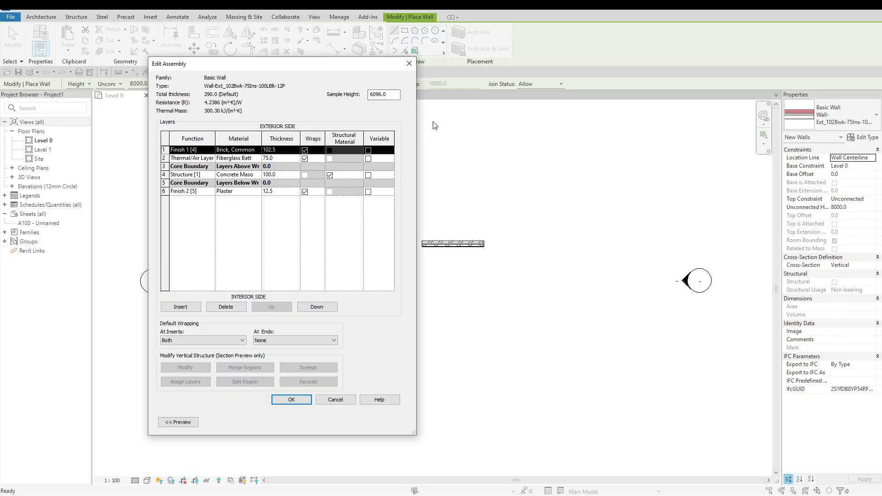
left_click(409, 65)
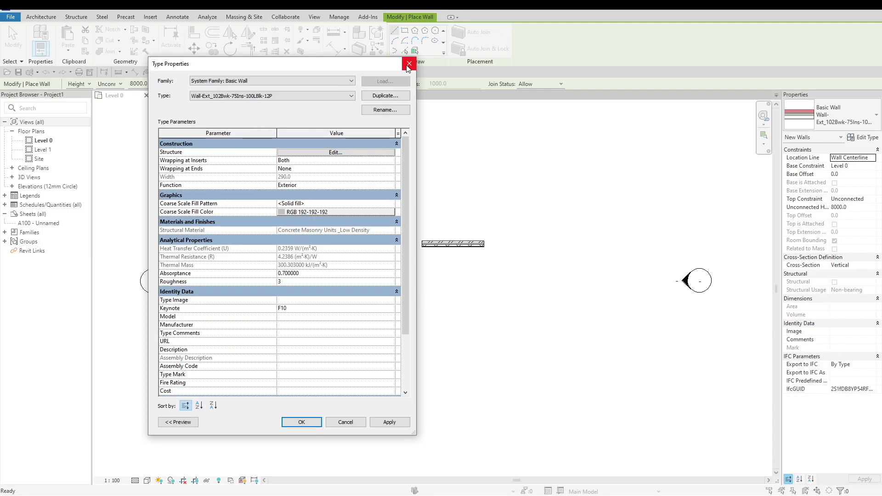
left_click(408, 65)
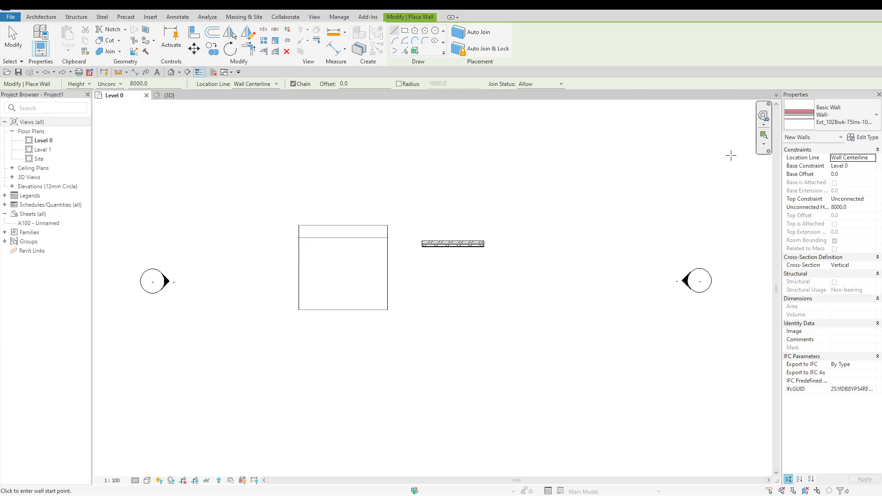
Choose the basic wall type Wall-Ext_50Cdg-100Ins-200Cdg for the new wall
left_click(852, 109)
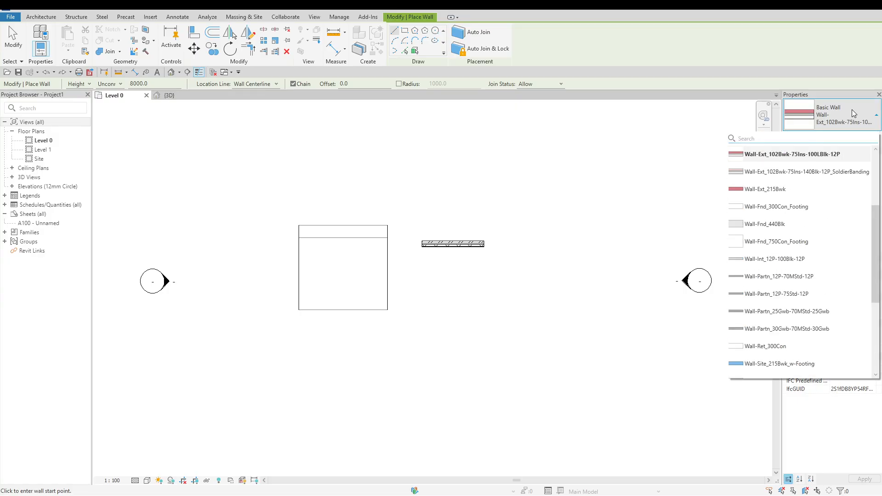
scroll(815, 323, "up", 3)
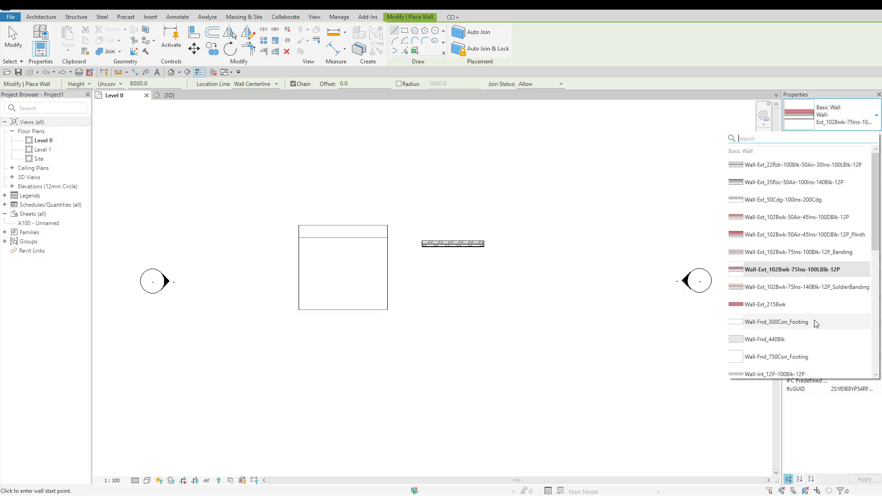
left_click(763, 201)
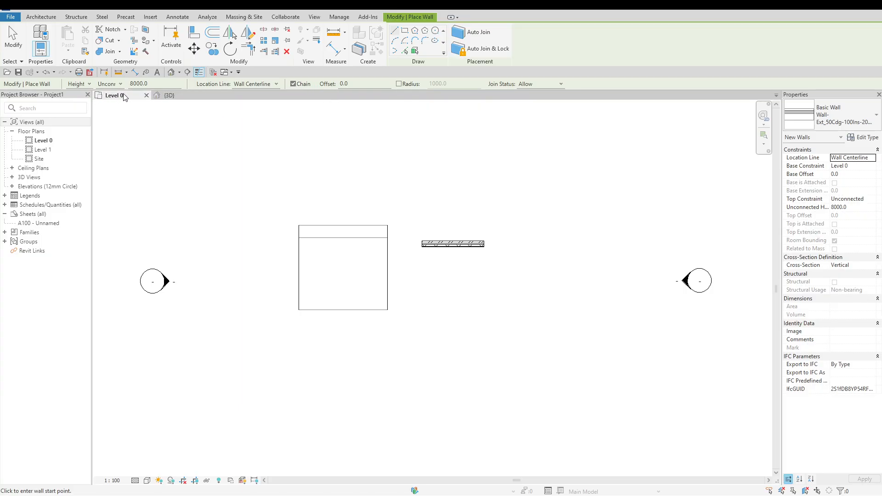
Check the base level choices for the new wall in the 3D view, and return to the Level 0 plan
left_click(174, 95)
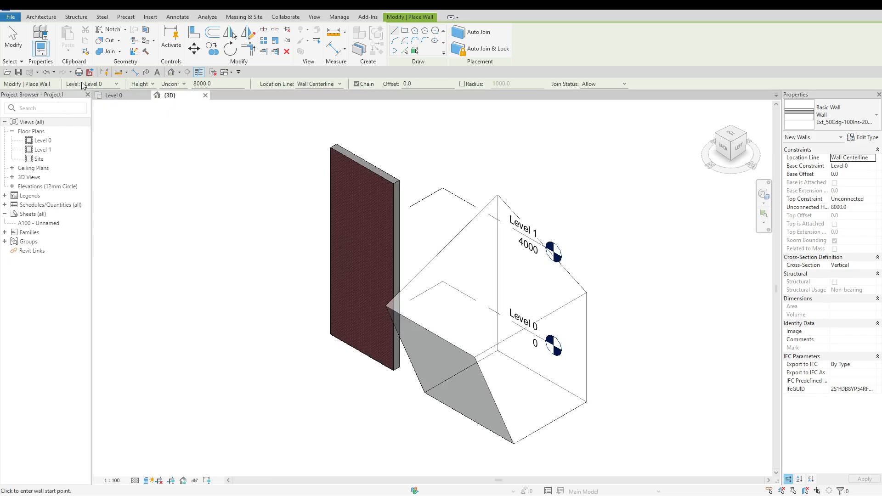
left_click(117, 84)
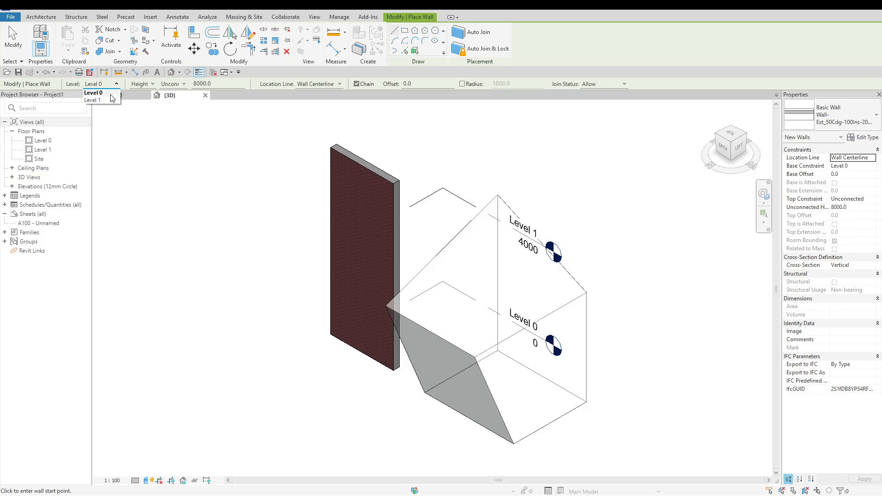
left_click(130, 96)
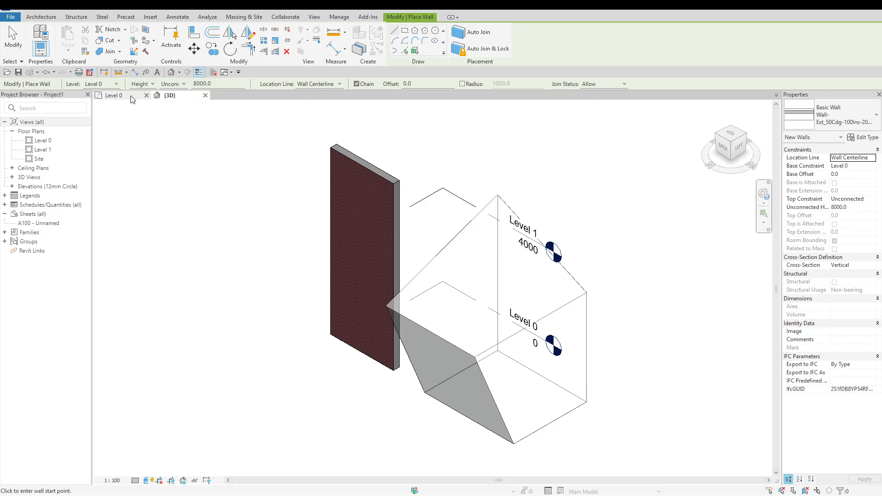
left_click(131, 96)
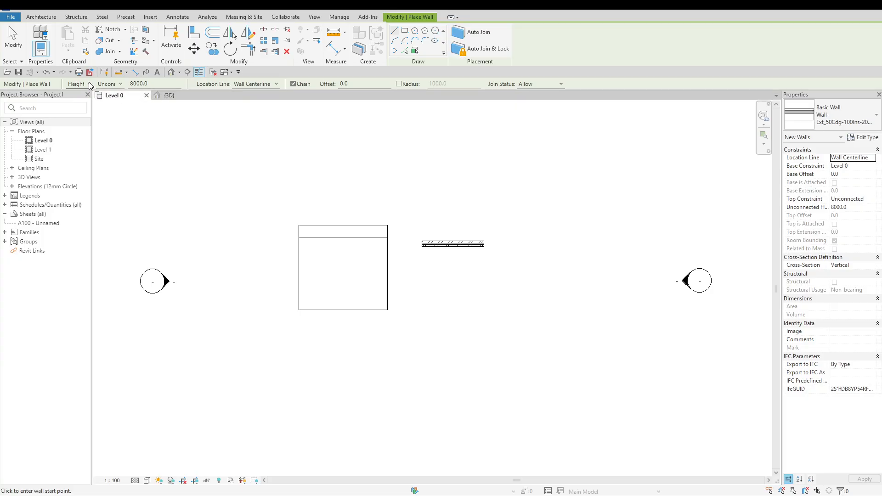
Keep the new wall's height Unconnected and set it to 5000 mm
left_click(122, 86)
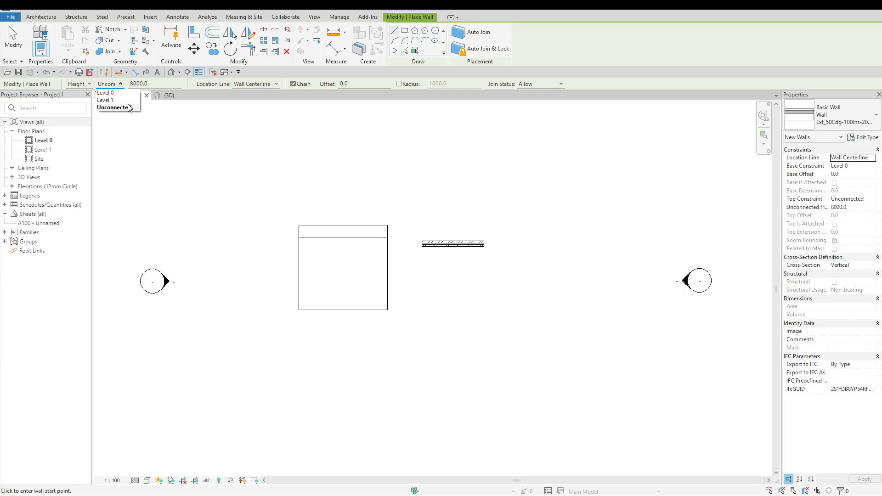
left_click(120, 107)
left_click_drag(156, 84, 129, 86)
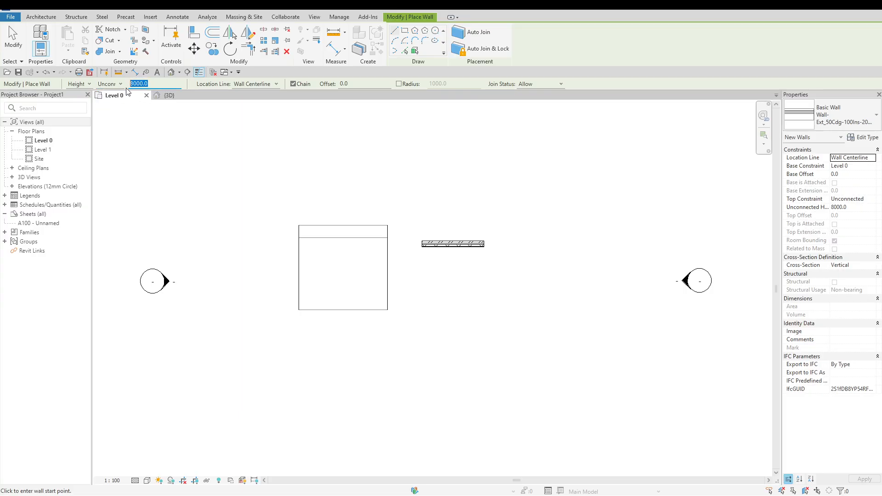
type("5000")
key("Return")
Set the new wall's location line to Finish Face: Interior after trying Finish Face: Exterior
left_click(276, 86)
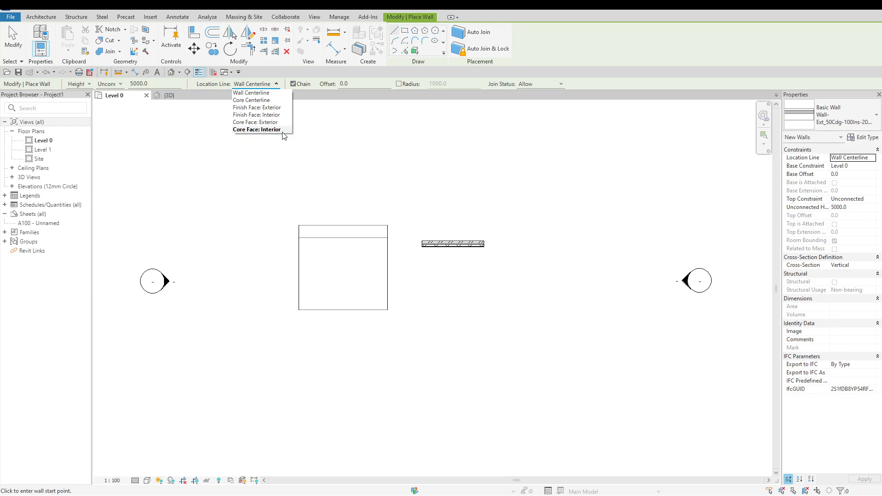
left_click(284, 107)
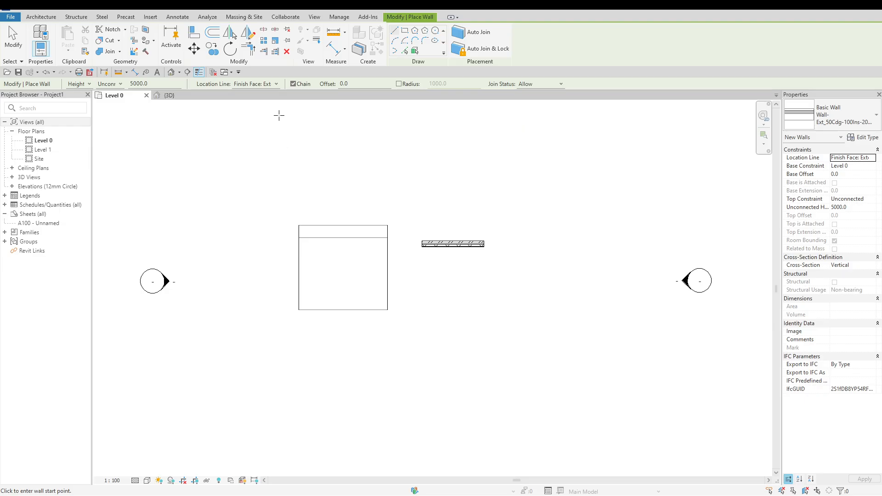
left_click(277, 84)
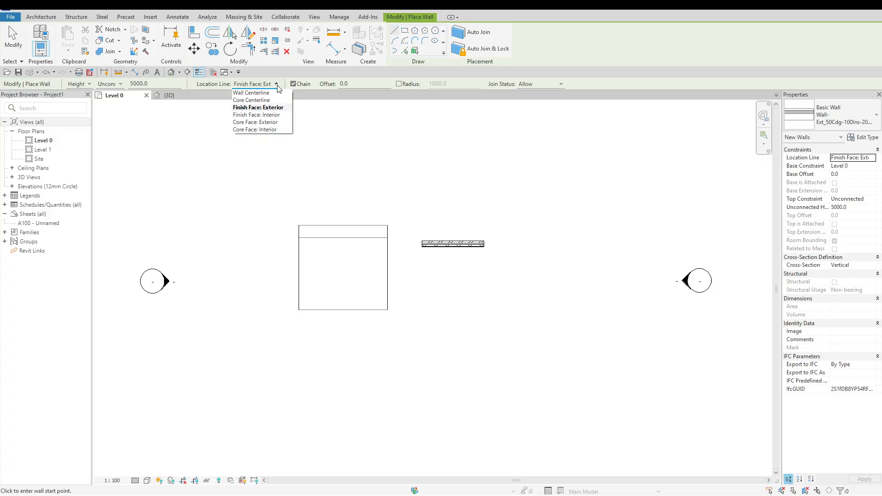
left_click(281, 114)
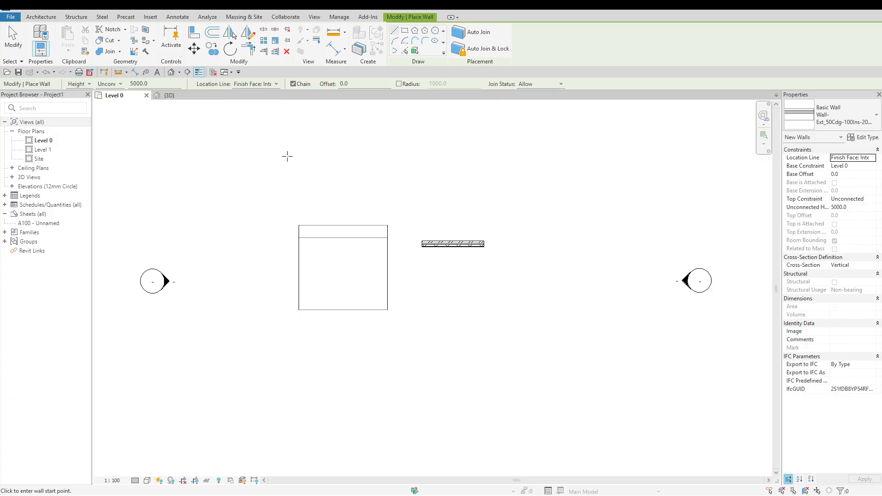
Draw a short horizontal wall about 1000 mm long in the open area above the existing square element
left_click(274, 150)
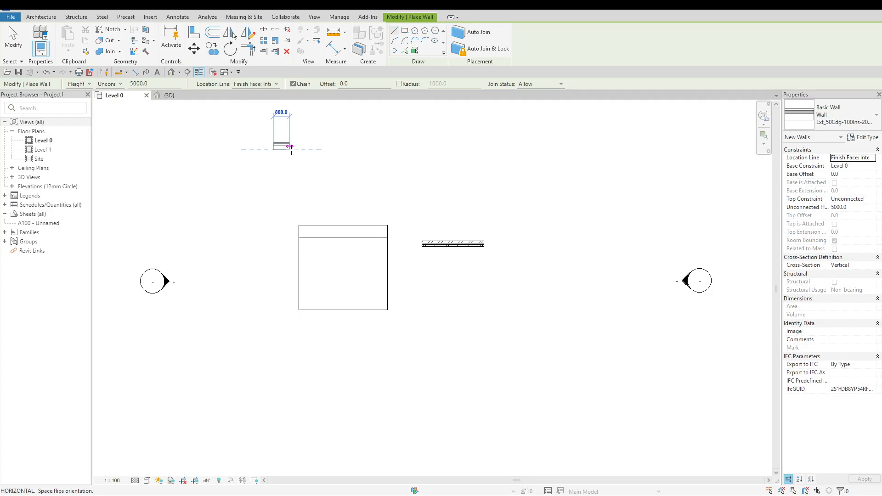
left_click(293, 149)
key("Escape")
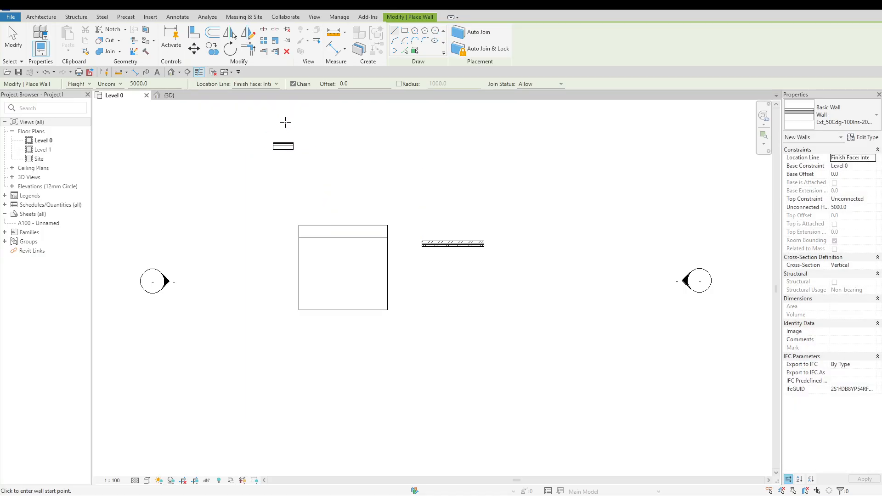
scroll(262, 105, "up", 3)
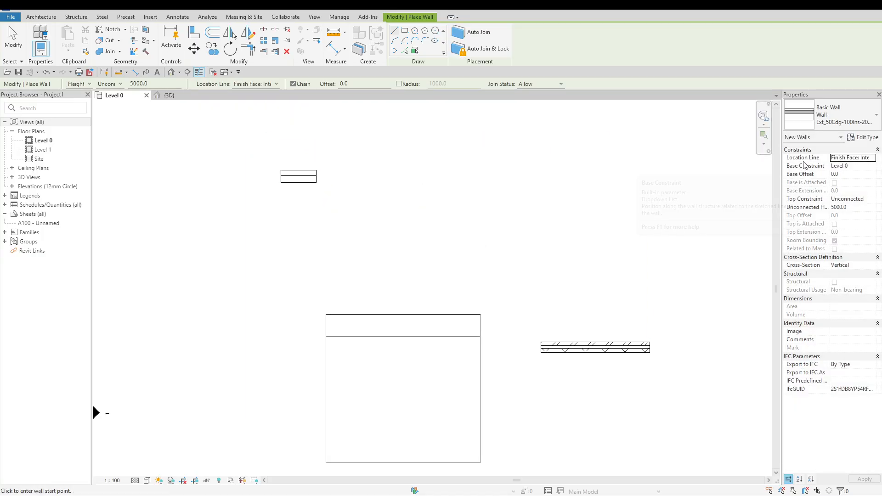
mouse_move(808, 163)
key("Escape")
key("Escape")
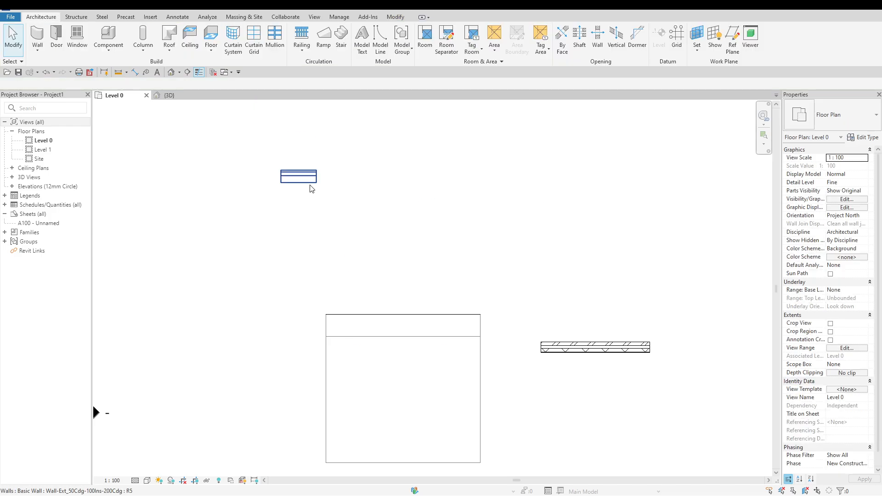
Lengthen the short horizontal wall to 4000 mm and flip its orientation about the location line
left_click(309, 182)
left_click(298, 163)
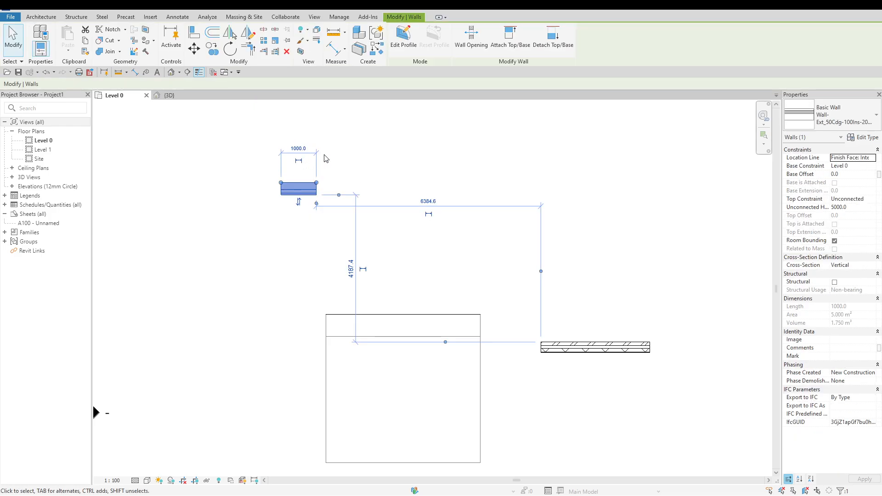
left_click(299, 203)
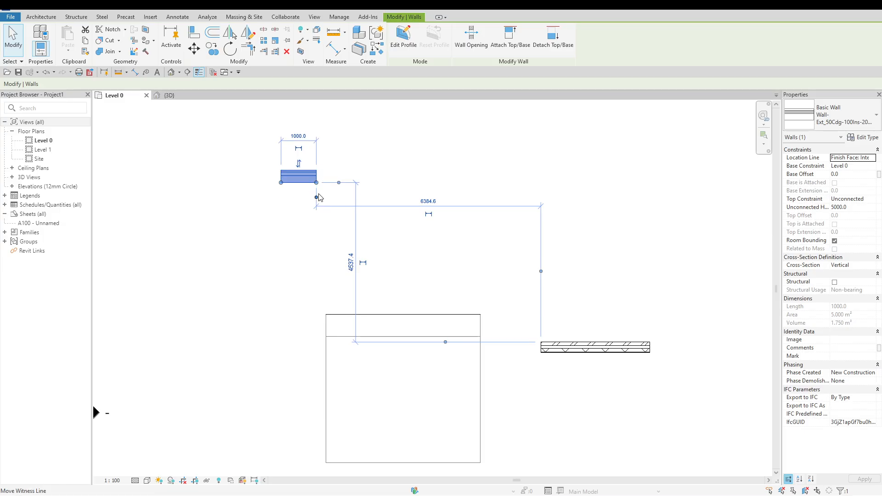
left_click_drag(316, 182, 422, 182)
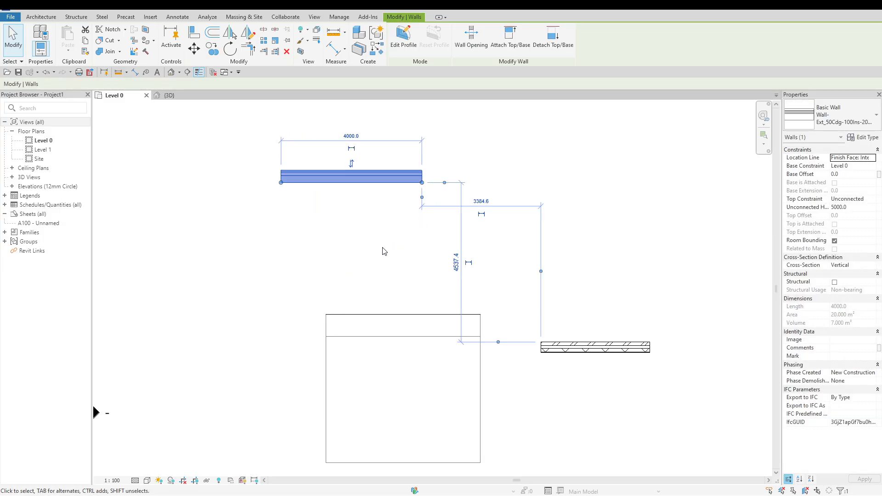
key("space")
key("space")
key("space")
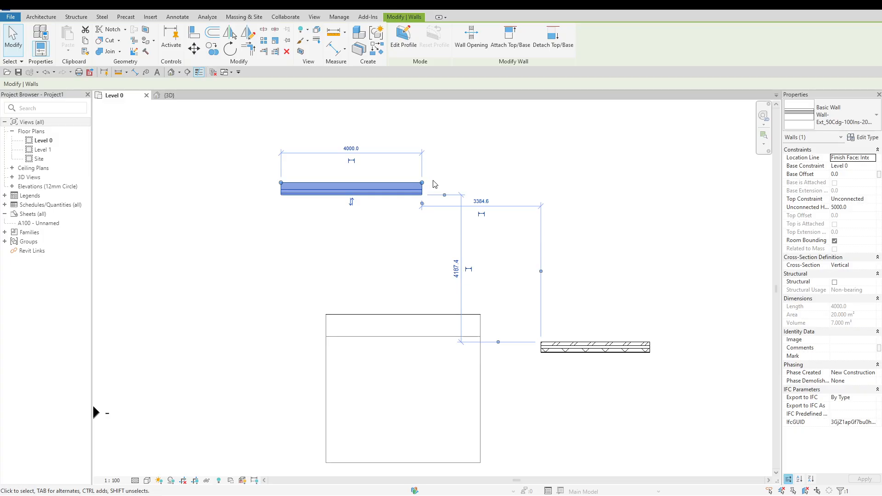
left_click(464, 181)
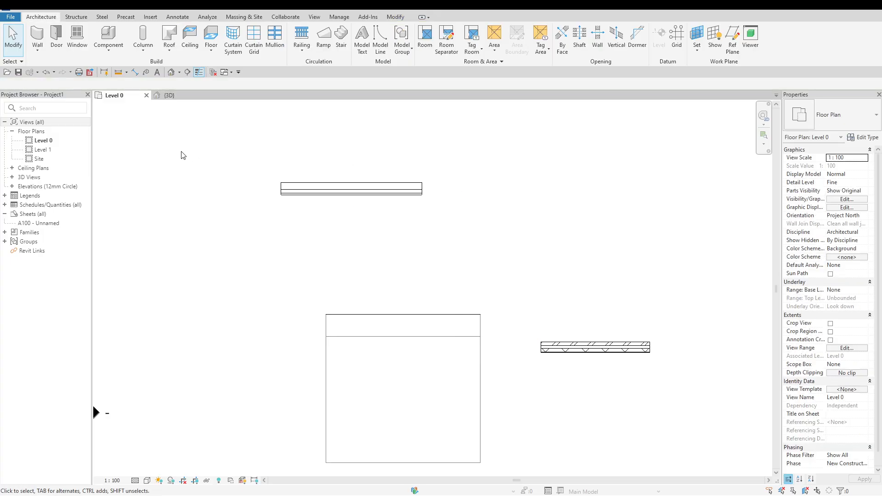
With Chain enabled, draw three connected architectural walls in a zigzag to the left of the 4000 mm wall
left_click(41, 52)
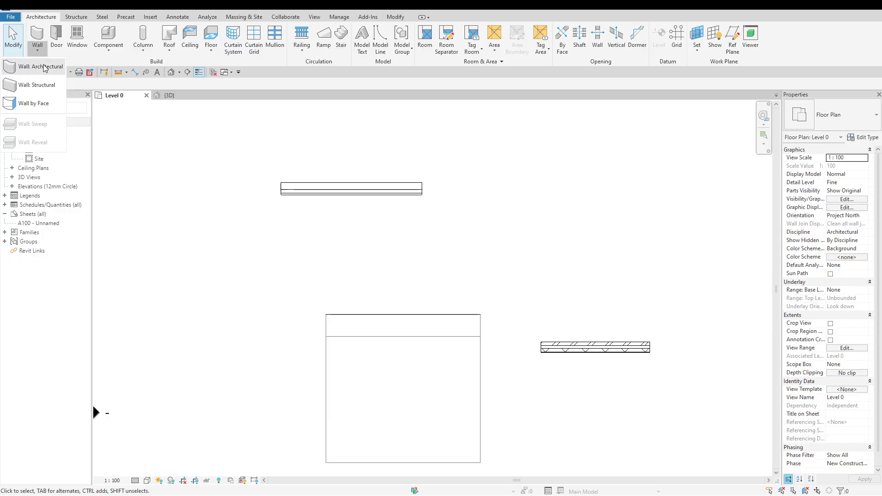
left_click(45, 69)
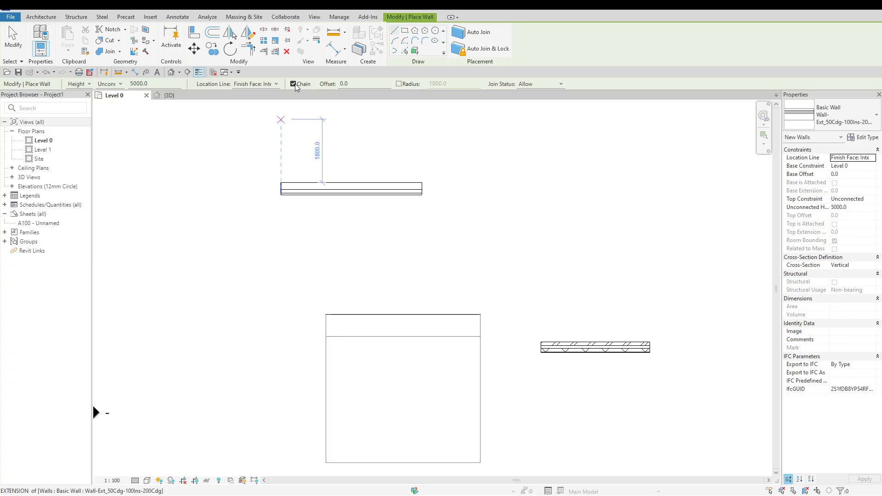
left_click(160, 216)
left_click(194, 146)
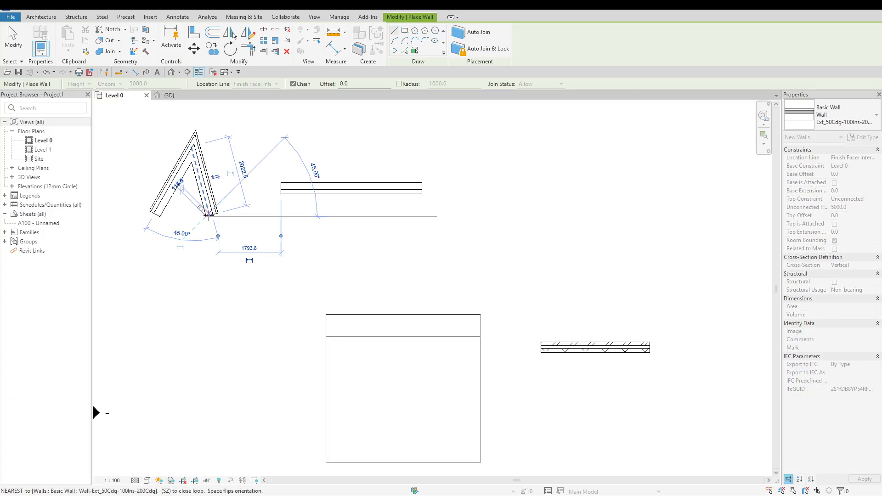
left_click(209, 215)
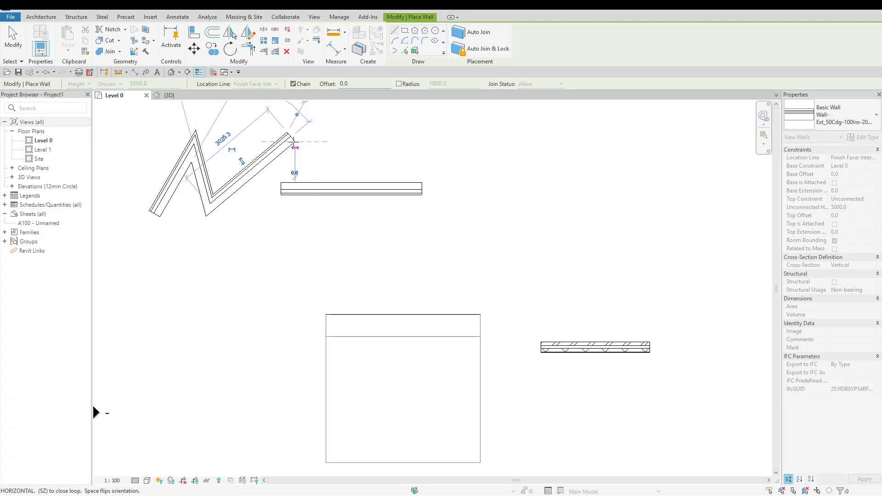
left_click(294, 140)
key("Escape")
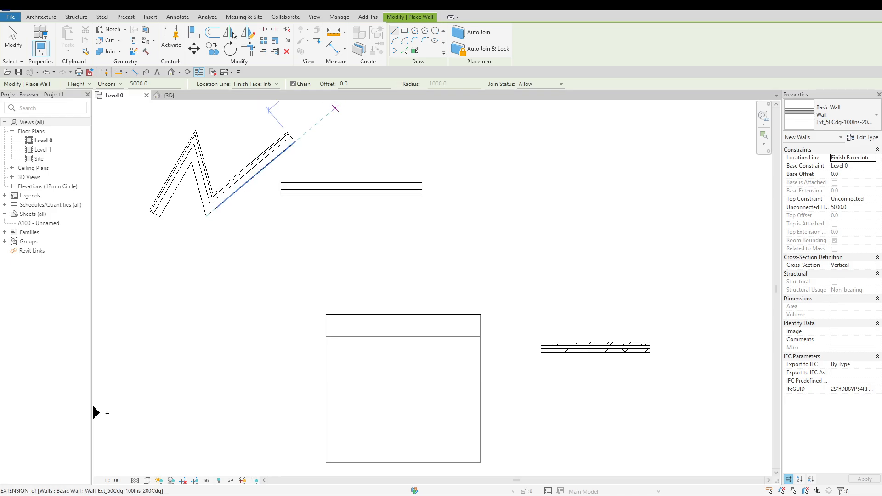
Disable Chain and draw three separate angled walls above and to the right of the 4000 mm wall
left_click(303, 85)
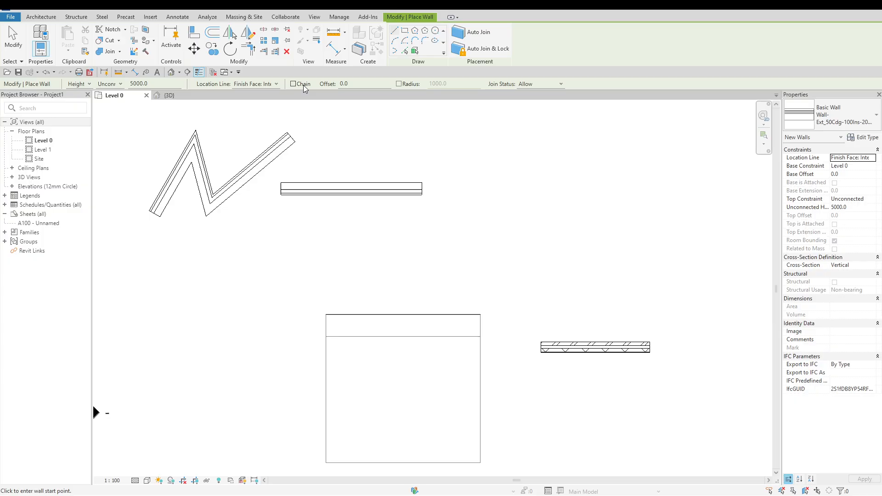
left_click(375, 146)
left_click(434, 124)
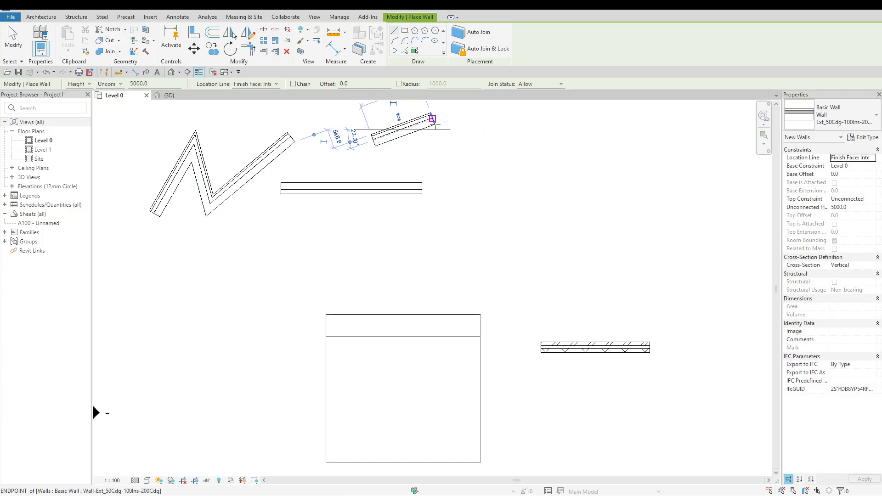
left_click(457, 153)
left_click(503, 198)
left_click(542, 182)
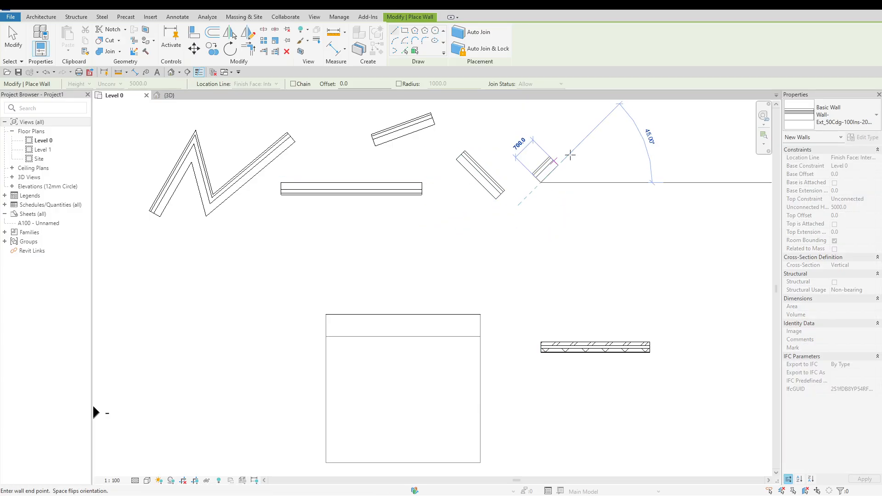
left_click(575, 149)
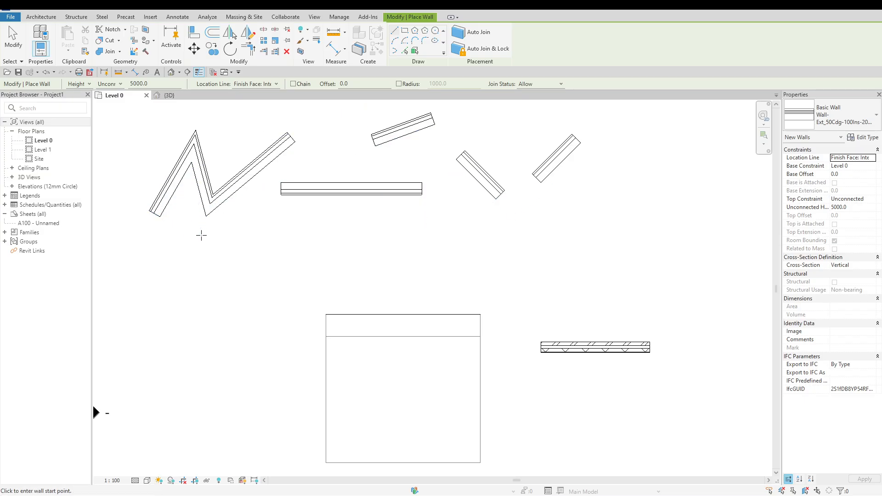
key("Escape")
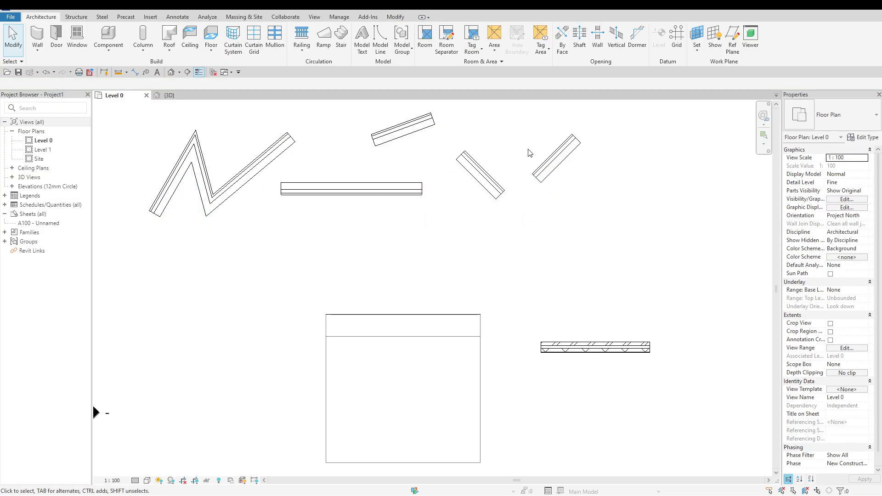
left_click_drag(575, 177, 349, 122)
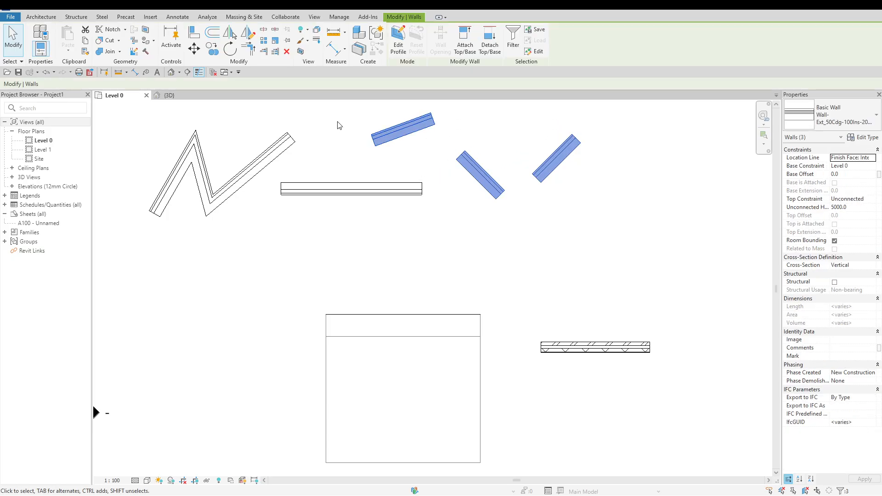
key("Escape")
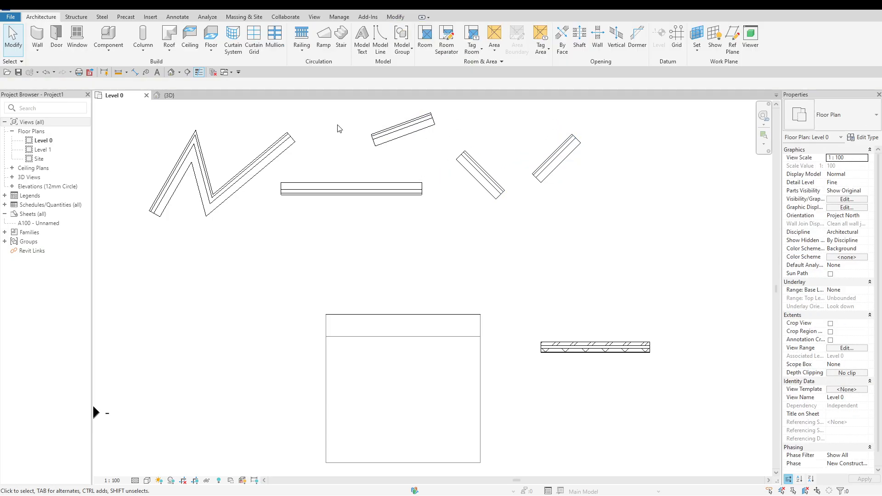
Set the architectural wall offset to 500 and draw a 5600 mm horizontal wall plus a separate wall at 60° to its right
left_click(39, 56)
left_click(50, 71)
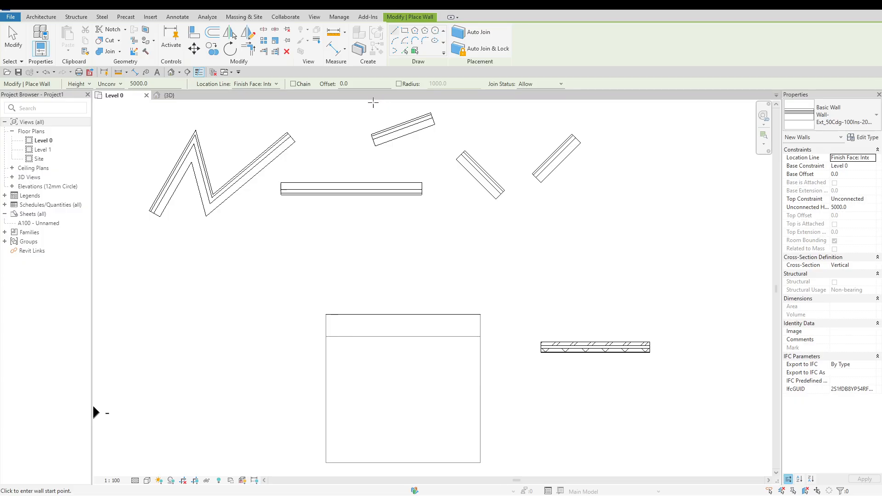
left_click(357, 83)
type("500")
left_click(262, 276)
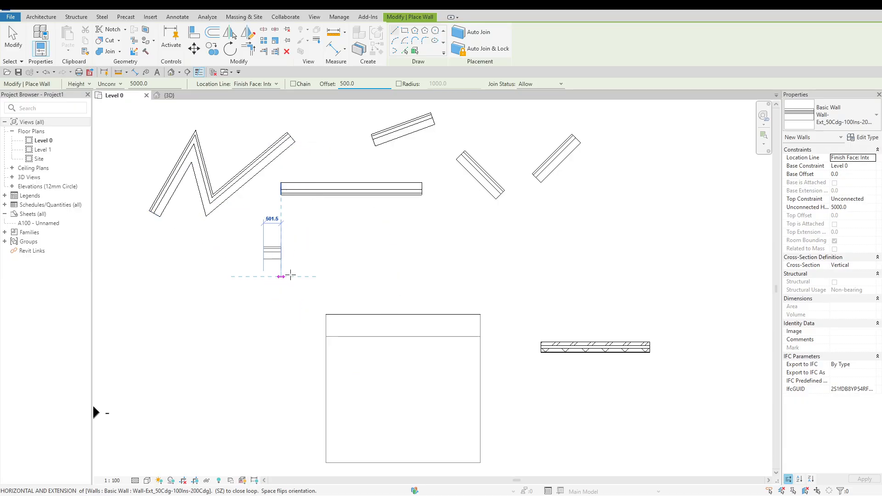
left_click(460, 276)
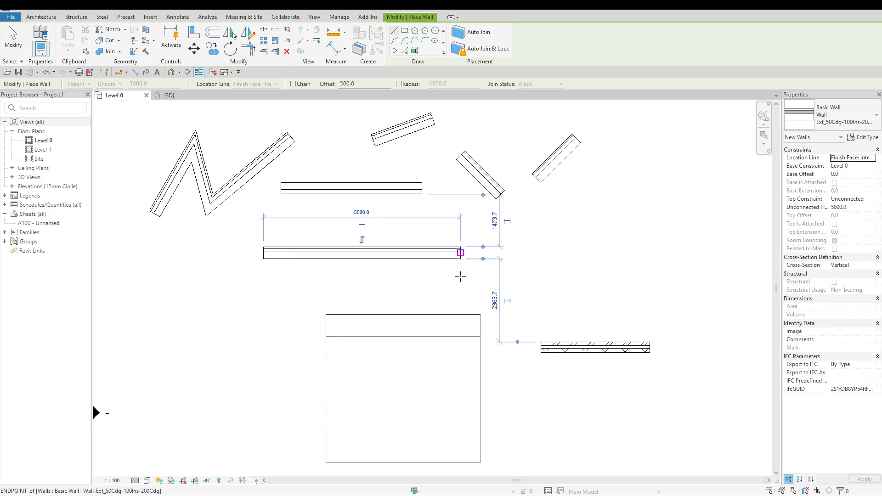
left_click(534, 272)
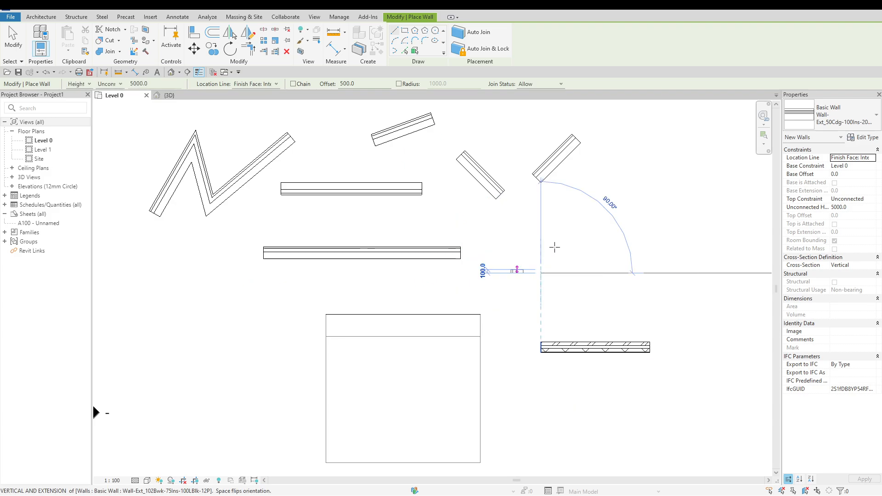
left_click(570, 224)
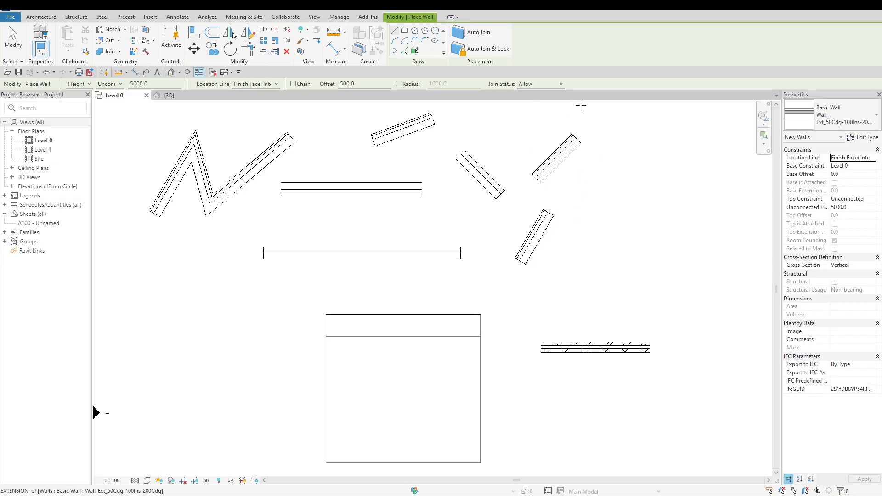
Set the wall join status to Disallow and draw a short angled wall to the right of the other separate walls
left_click(561, 84)
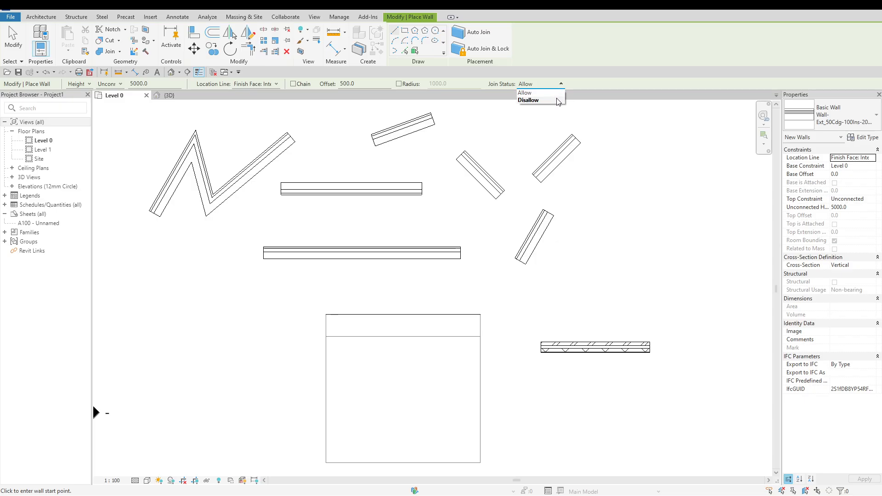
left_click(557, 101)
left_click(610, 205)
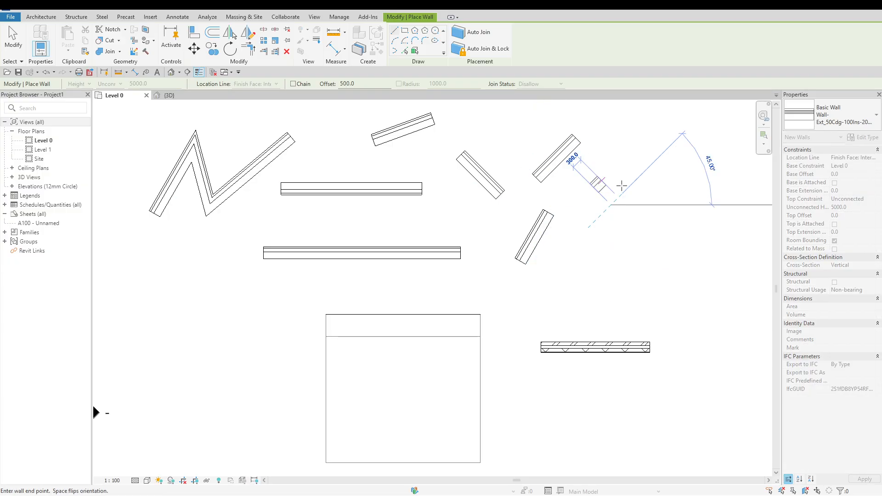
left_click(636, 161)
left_click(666, 172)
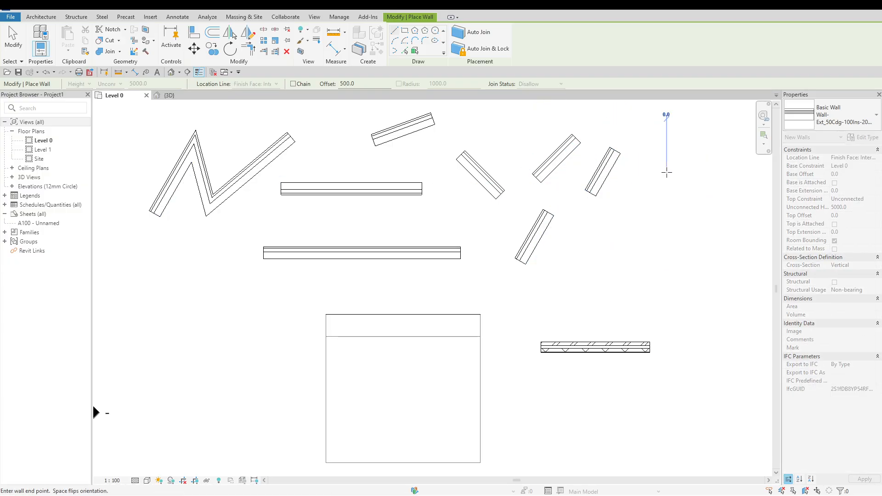
left_click(649, 199)
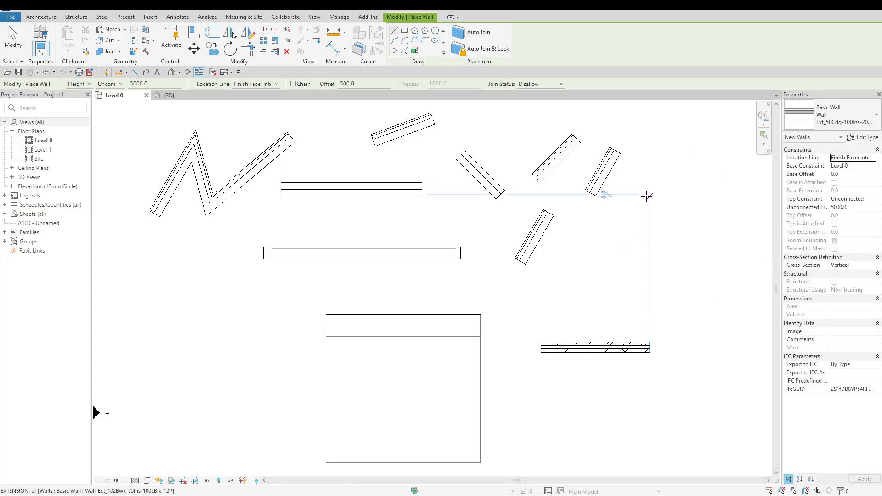
key("Escape")
key("Escape")
Delete all the practice architectural walls drawn above the mass, keeping the short hatched wall beside it
left_click_drag(578, 248, 183, 139)
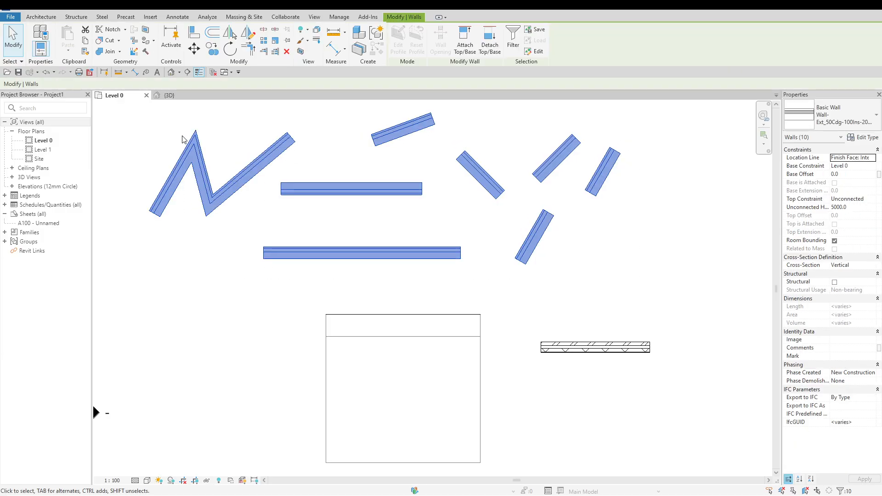
key("Delete")
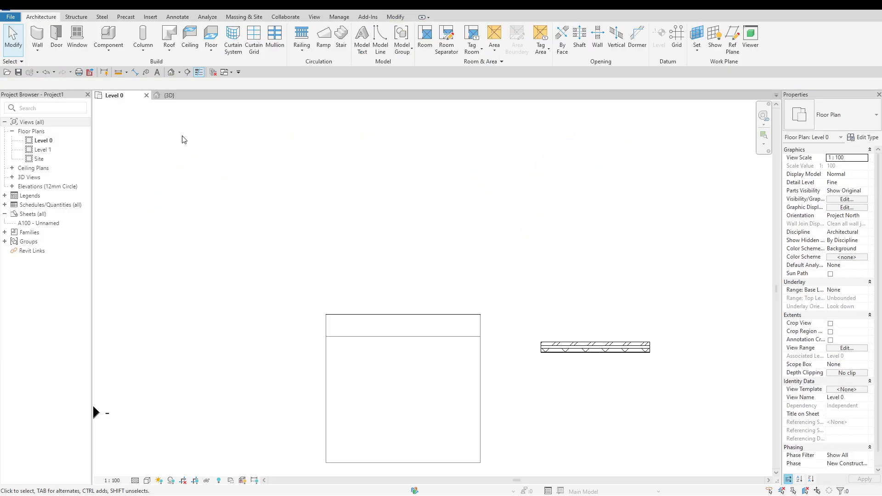
With join status Disallow and Chain off, draw two architectural walls meeting at an angle, the first about 900 mm long at 45°
left_click(35, 53)
left_click(37, 66)
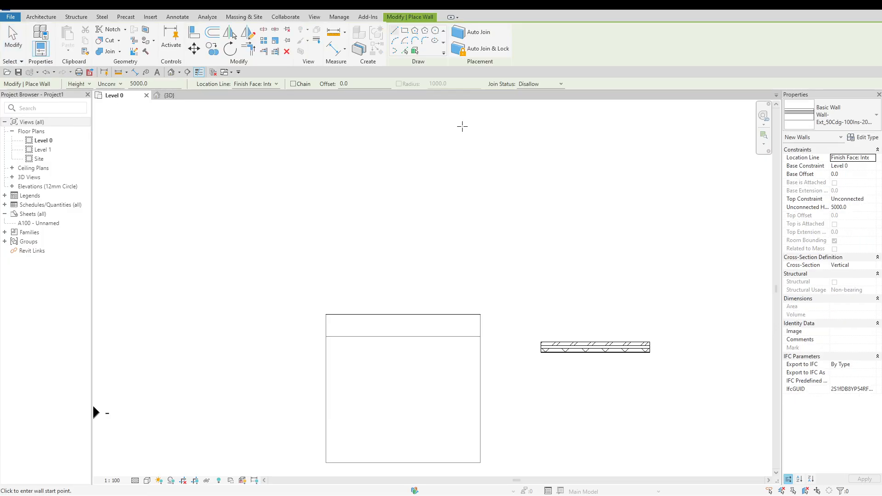
left_click(454, 161)
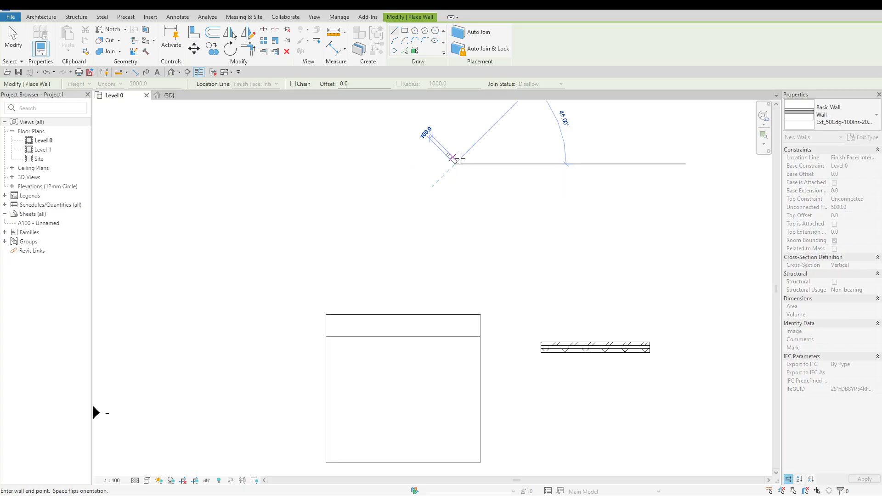
left_click(477, 142)
left_click(515, 163)
left_click(515, 163)
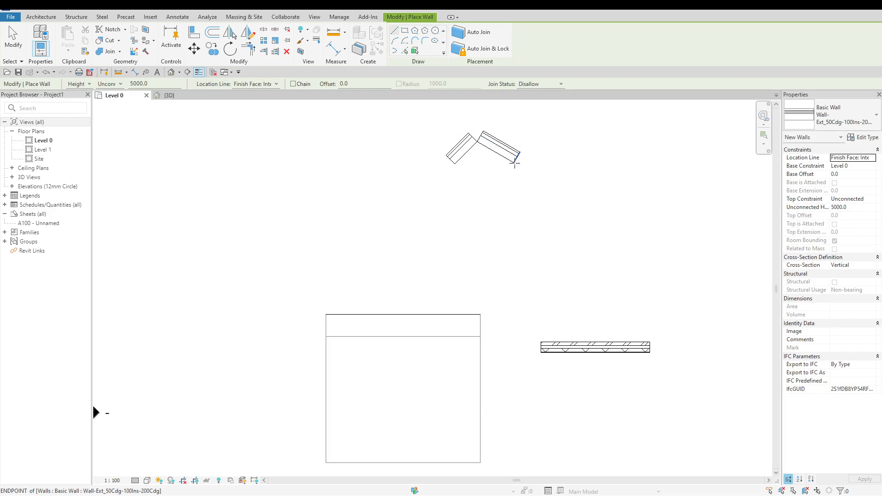
Set the wall join status to Allow and delete the two angled walls
left_click(559, 85)
left_click(546, 94)
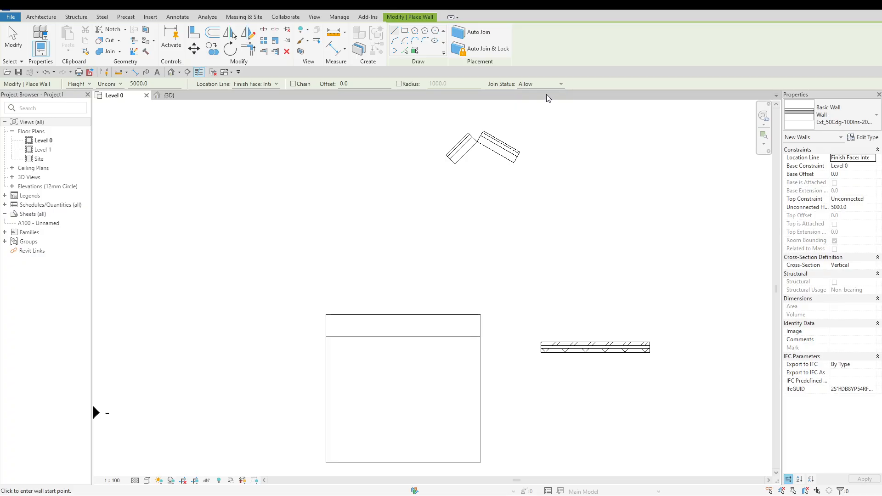
key("Escape")
key("Escape")
left_click_drag(432, 115, 544, 187)
key("Delete")
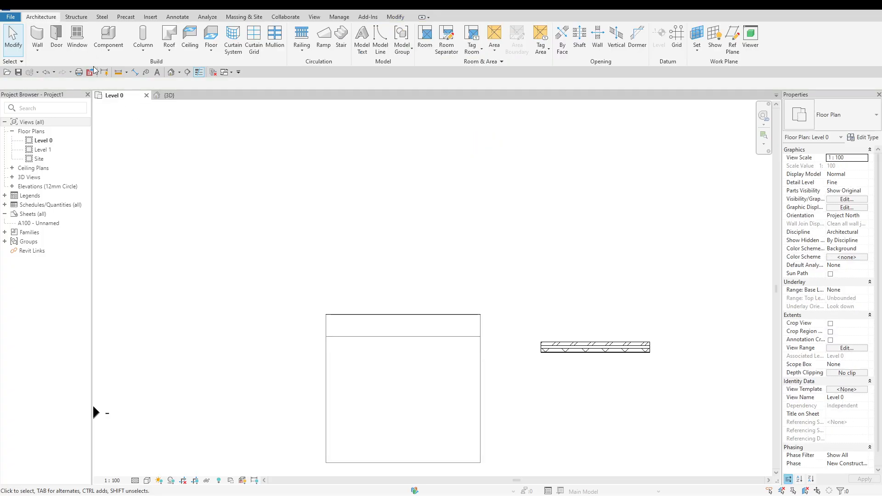
Examine the available wall commands and the structural wall placement settings, then leave the command without drawing a wall
left_click(76, 17)
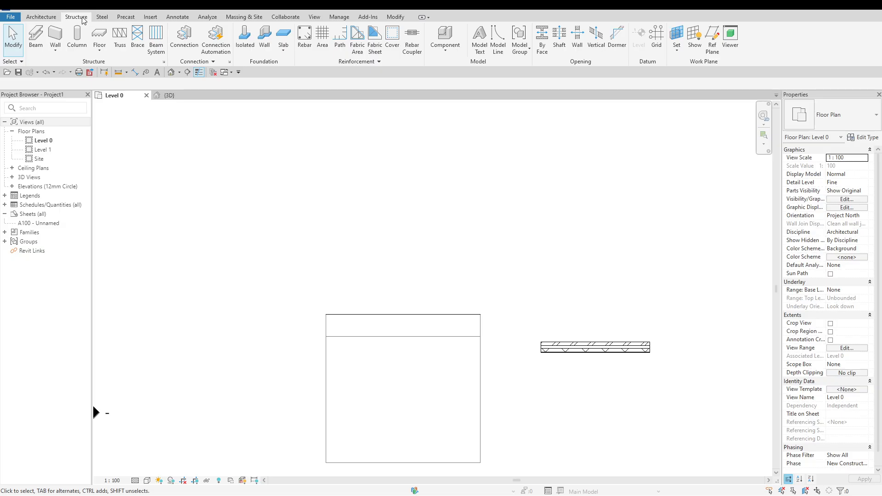
left_click(56, 51)
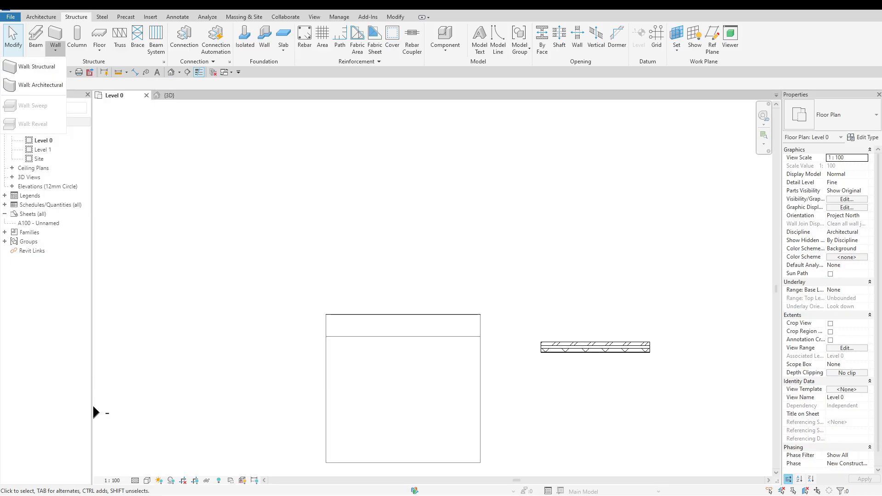
left_click(117, 9)
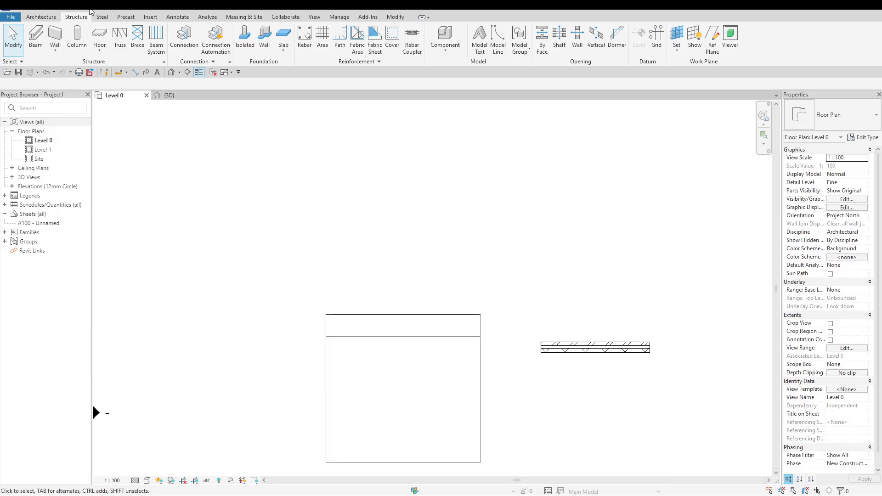
left_click(50, 17)
left_click(43, 50)
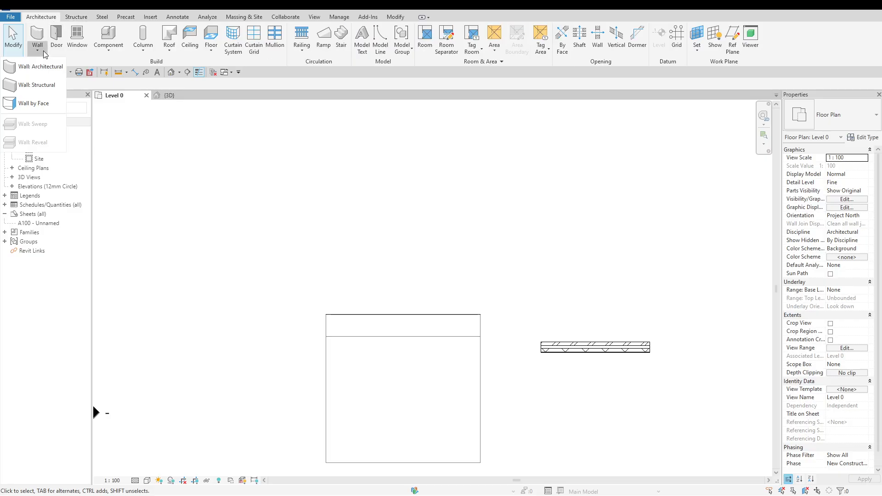
left_click(52, 86)
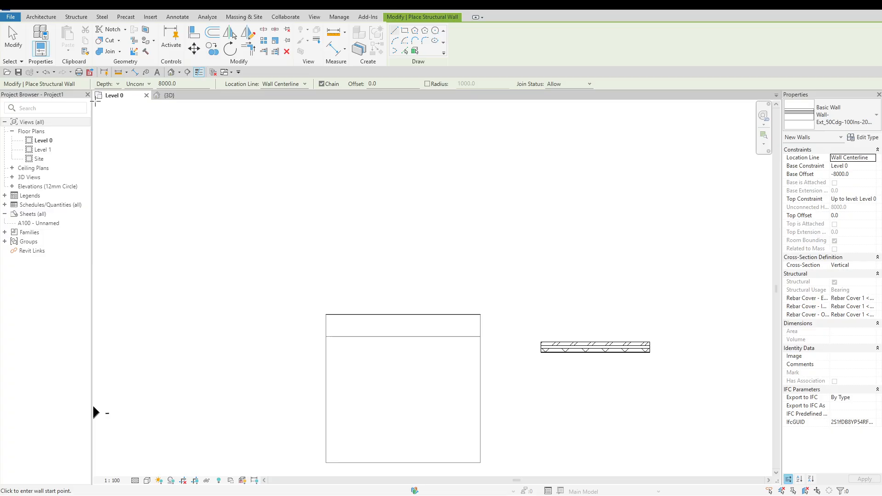
key("Escape")
key("Escape")
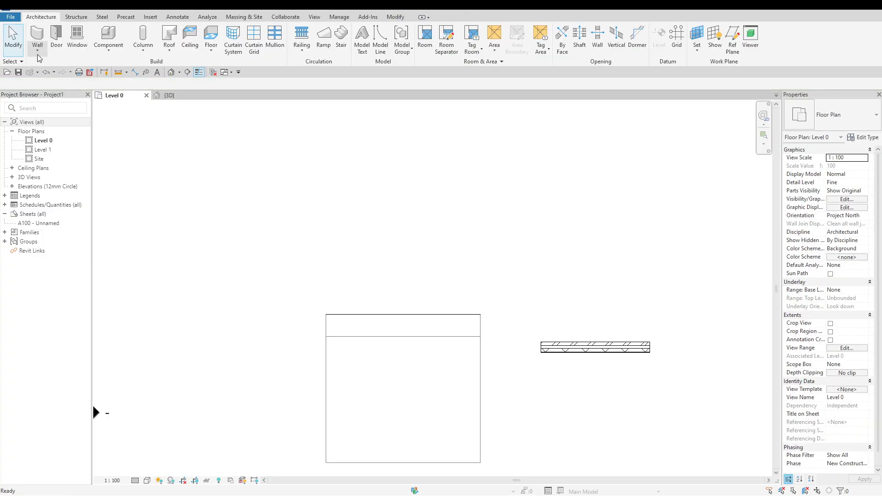
In the 3D view, place a Wall-Ext_102Bwk-50Air-45Ins-100DBlk-12P_Plinth wall by face on the mass's trapezoidal side face, with its level set to Level 0
left_click(37, 54)
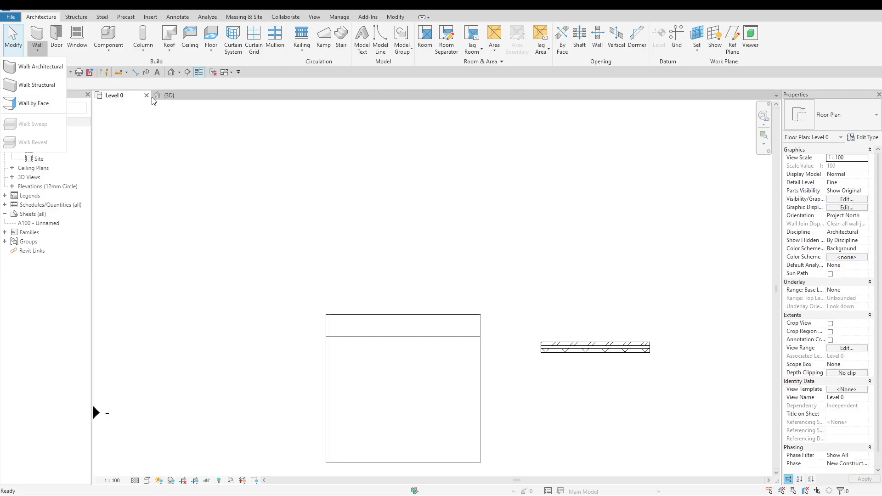
left_click(169, 96)
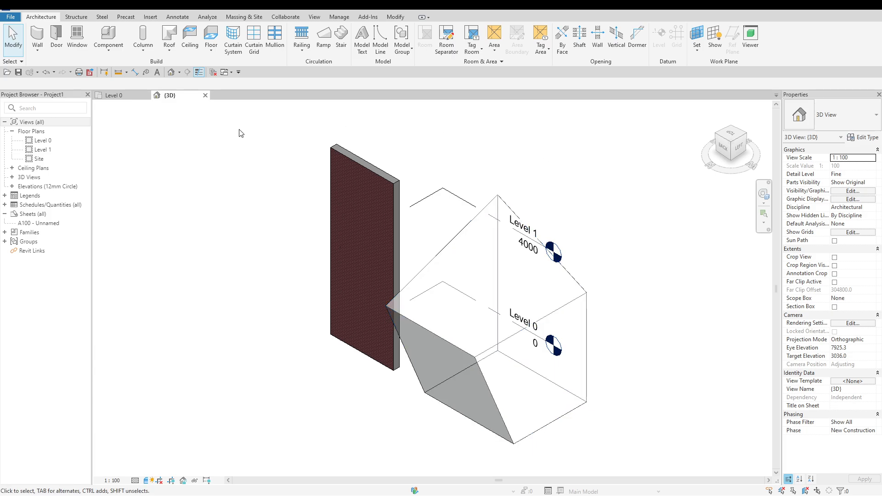
left_click(237, 17)
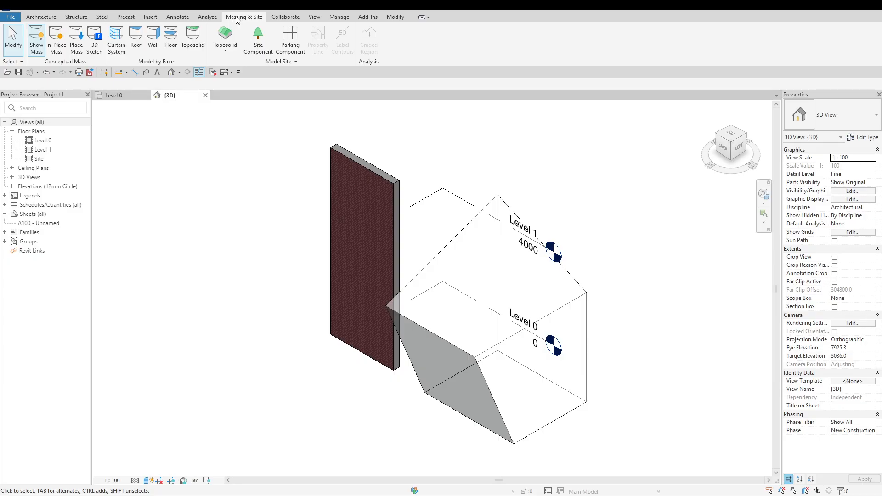
left_click(154, 38)
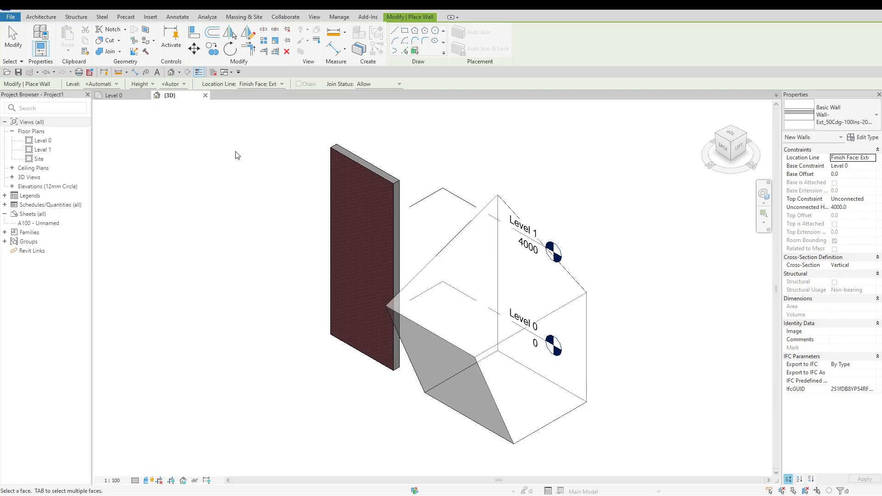
left_click(837, 119)
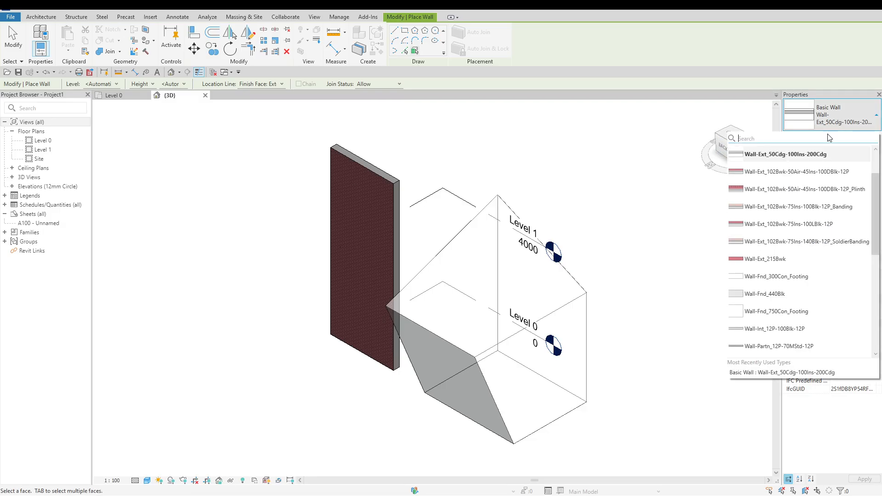
left_click(808, 190)
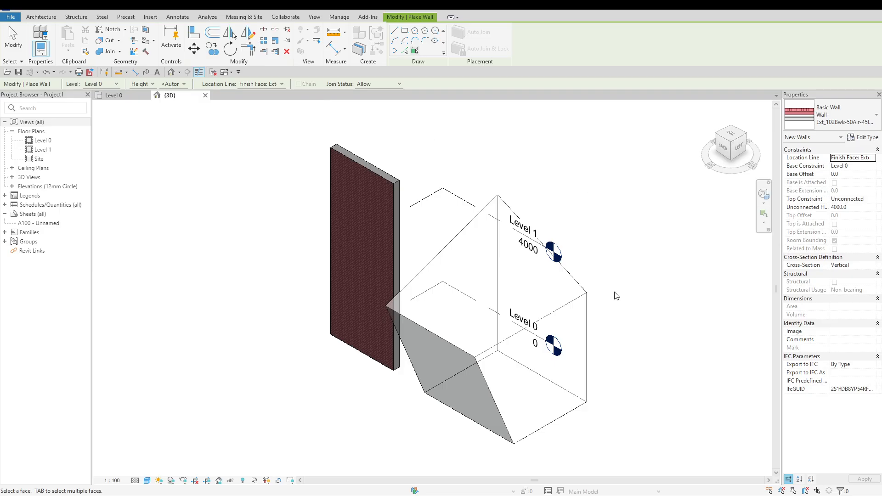
left_click(589, 318)
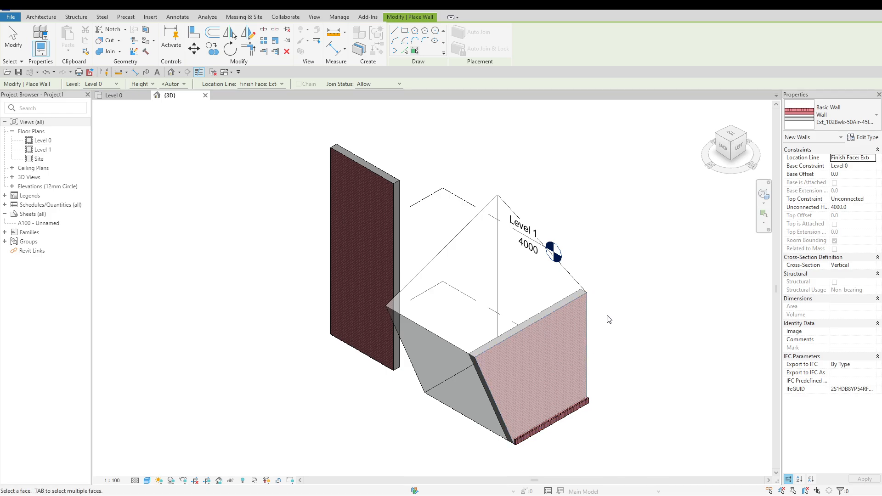
key("Escape")
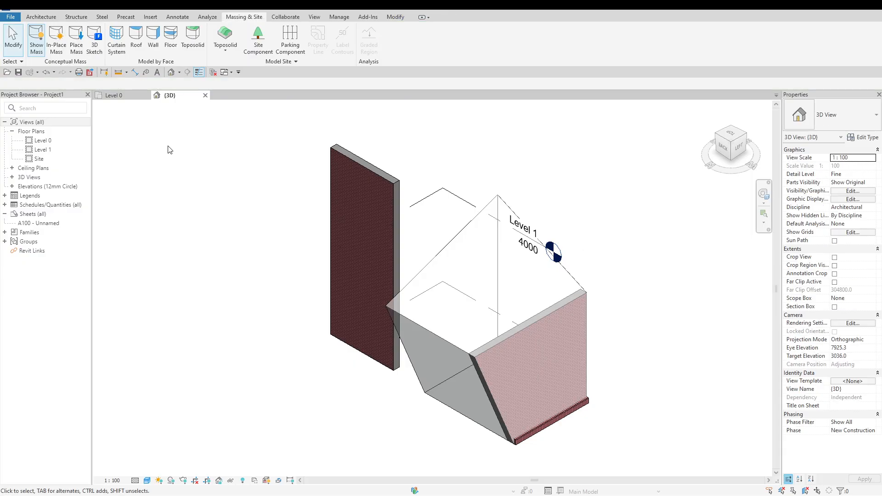
Add a horizontal Cornice wall sweep across the upper part of the free-standing brick wall
left_click(41, 17)
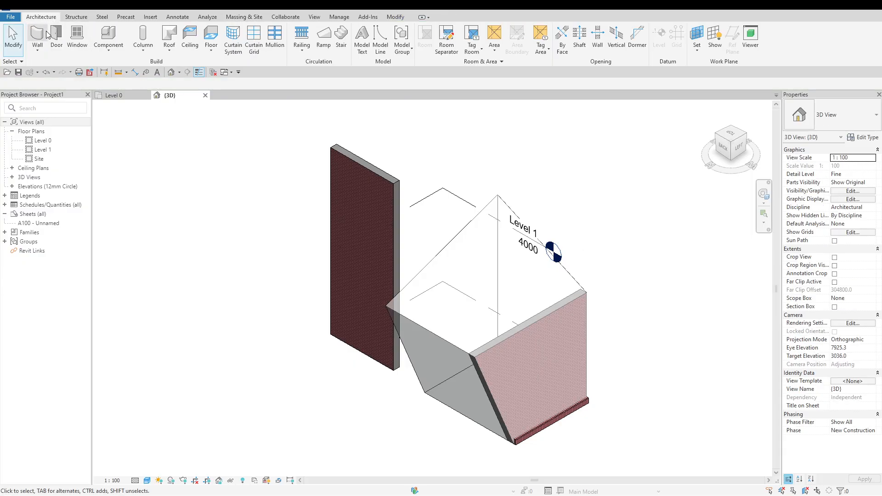
left_click(42, 49)
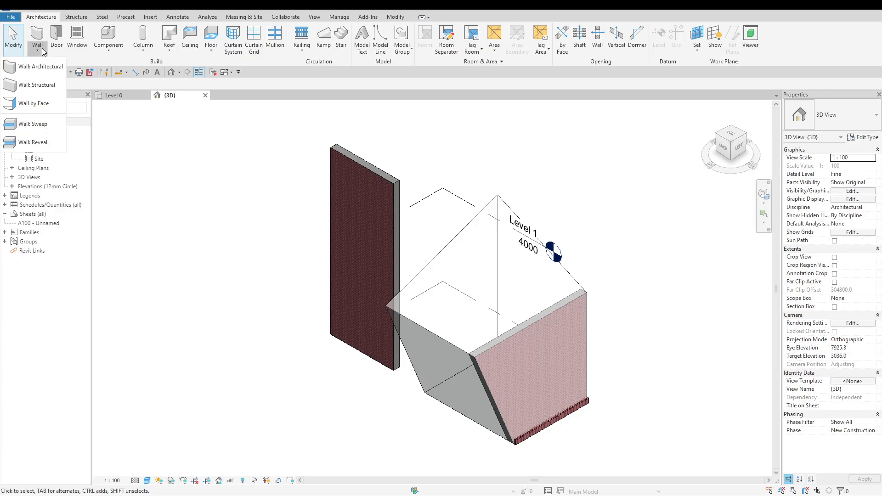
left_click(59, 124)
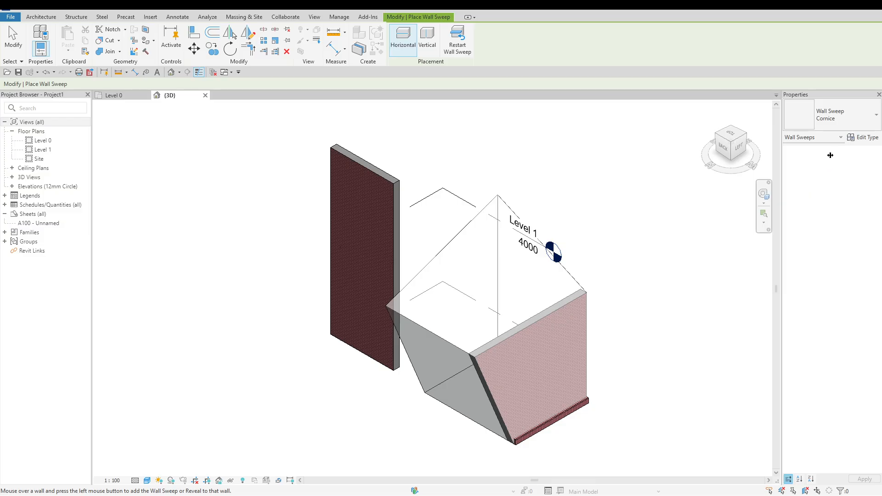
left_click(876, 118)
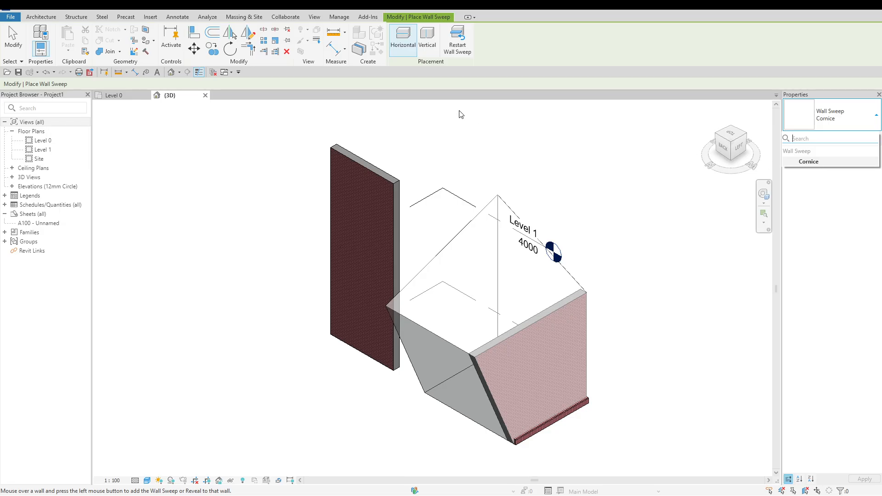
left_click(428, 54)
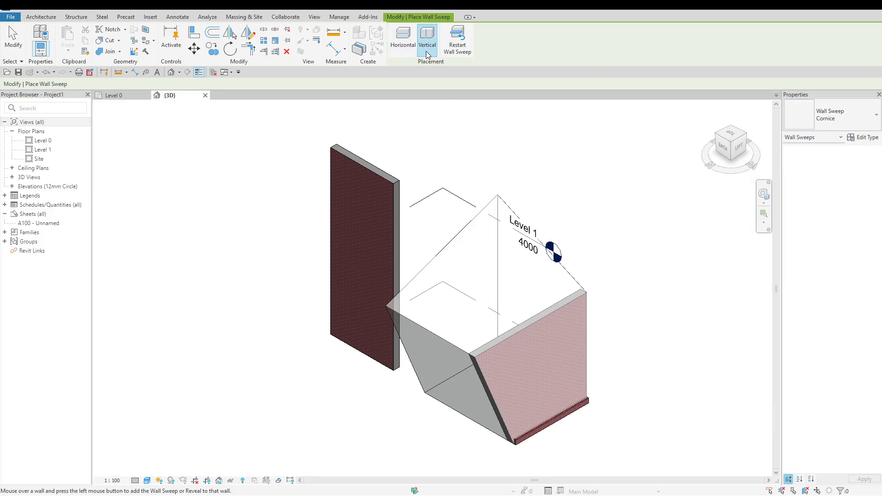
left_click(414, 54)
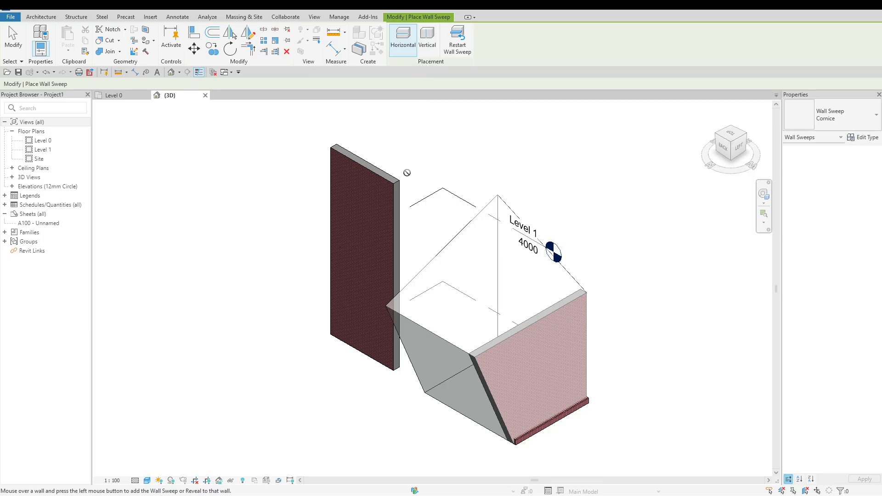
left_click(393, 238)
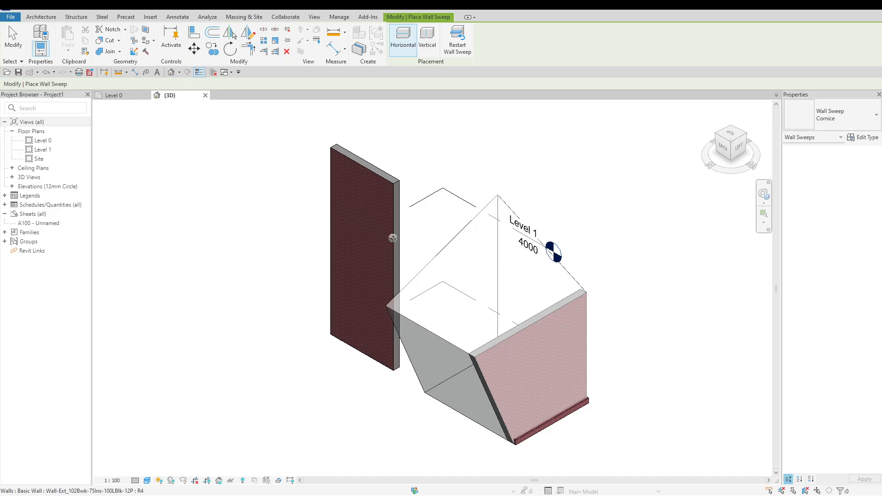
key("Escape")
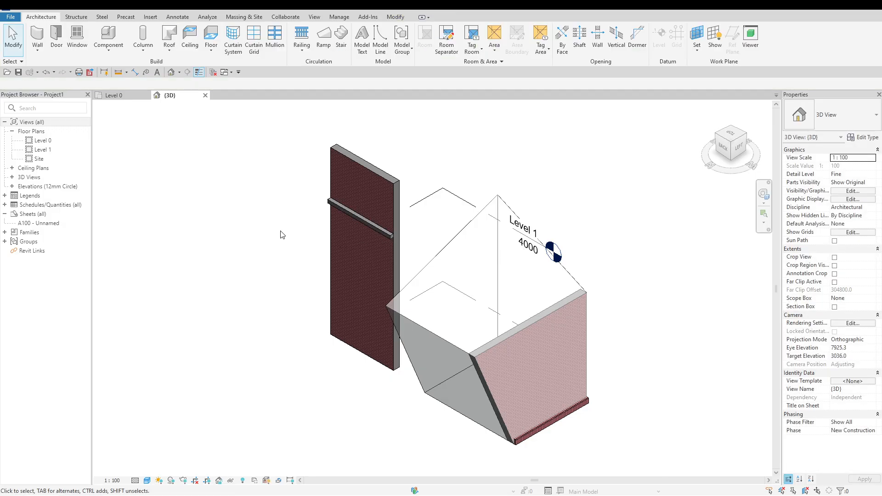
Cut a horizontal wall reveal into the free-standing brick wall just below the cornice sweep, and return to the Level 0 plan
scroll(413, 226, "up", 3)
scroll(418, 241, "up", 2)
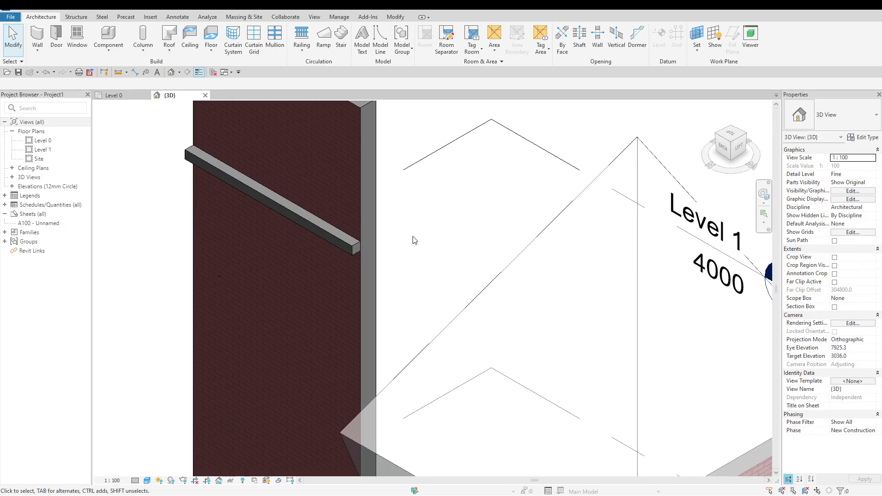
scroll(415, 240, "down", 1)
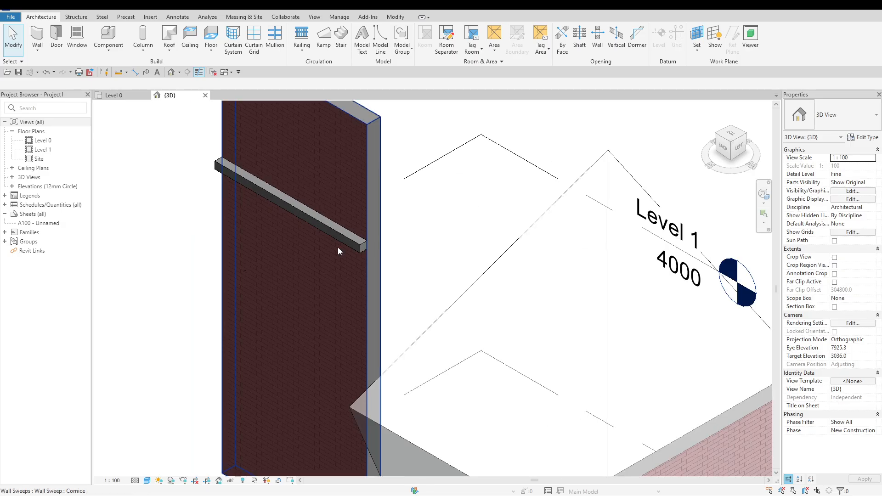
left_click(42, 54)
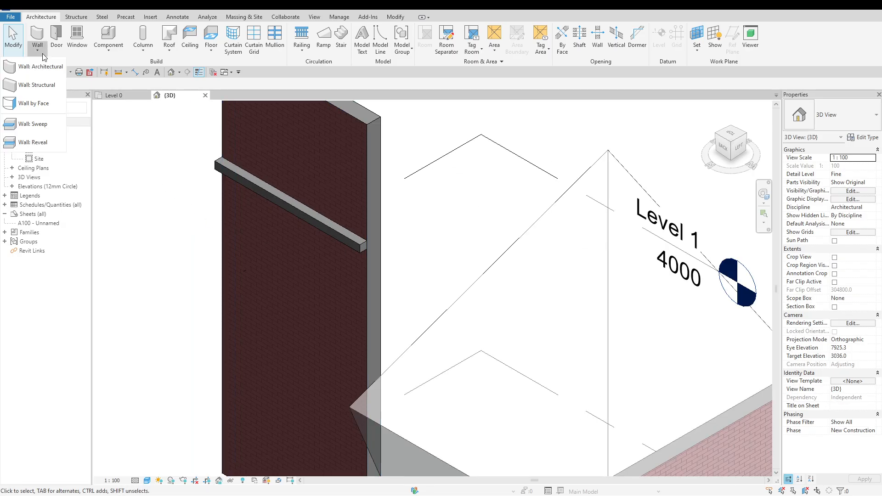
left_click(46, 142)
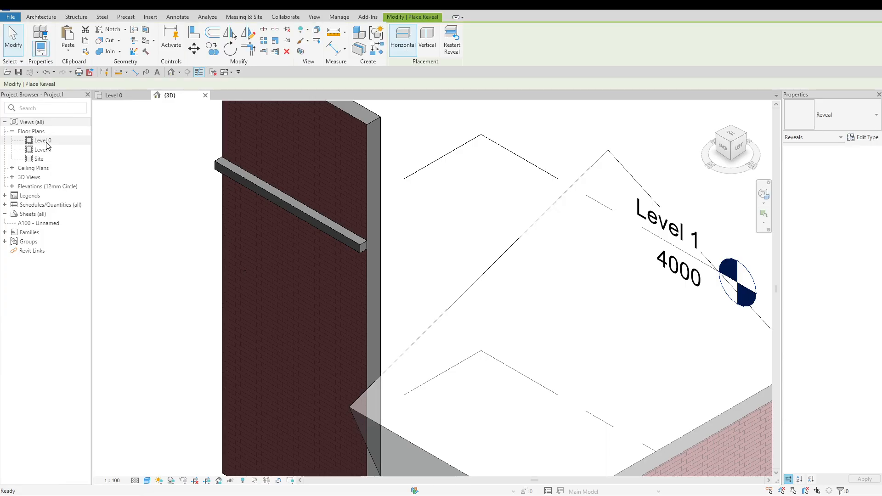
left_click(367, 304)
key("Escape")
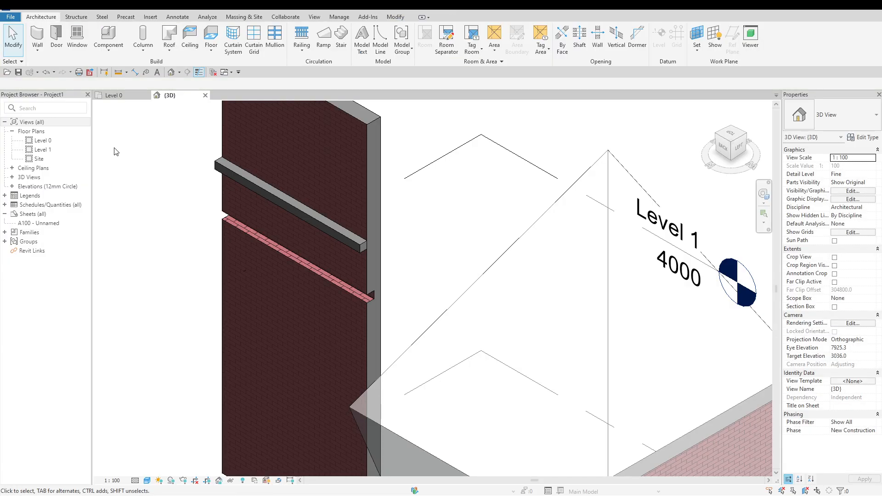
scroll(197, 184, "down", 3)
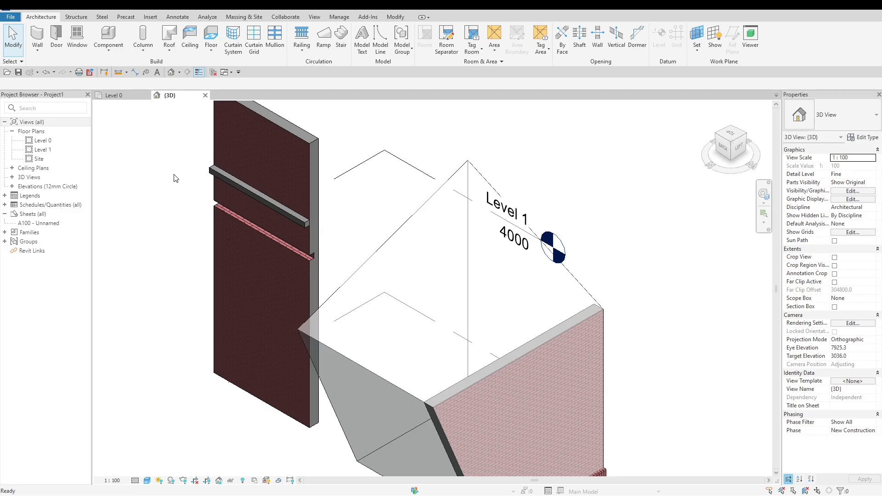
left_click(121, 95)
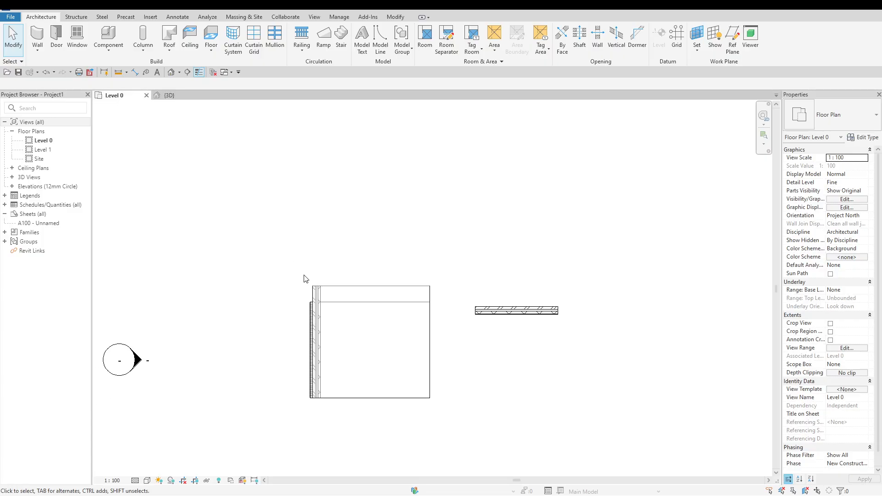
Delete the wall that was placed by face along the side of the mass
left_click(319, 303)
key("Escape")
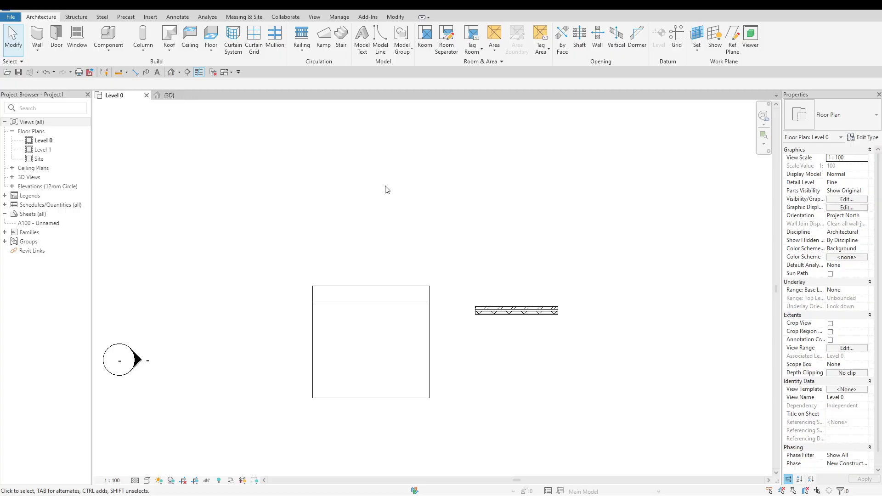
scroll(570, 319, "up", 2)
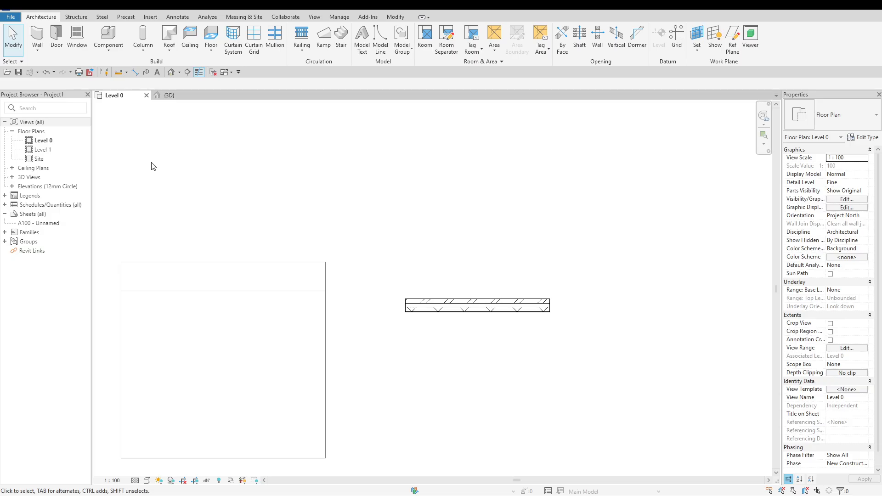
Start placing a door and choose the Doors_IntSgl 1010x2110mm type
left_click(57, 48)
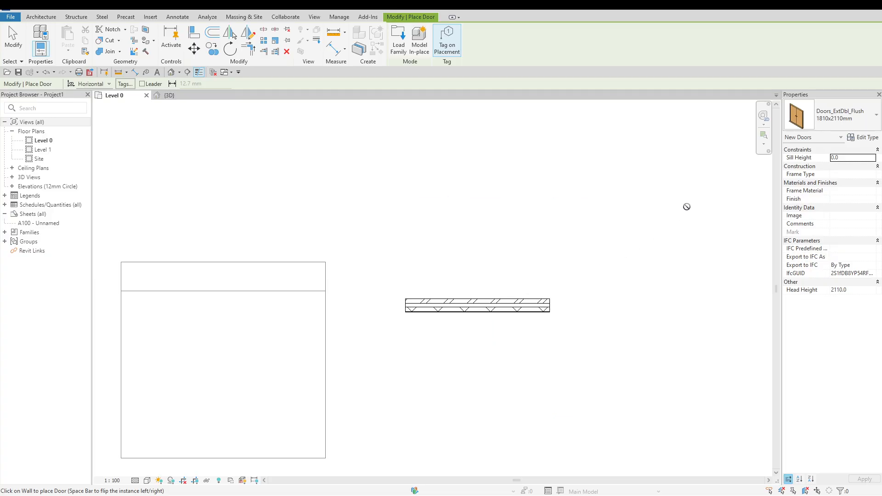
left_click(844, 123)
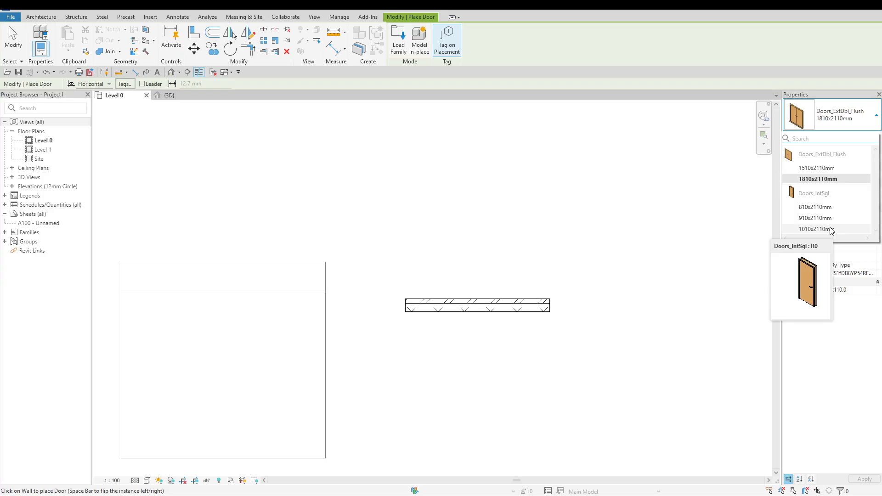
left_click(816, 228)
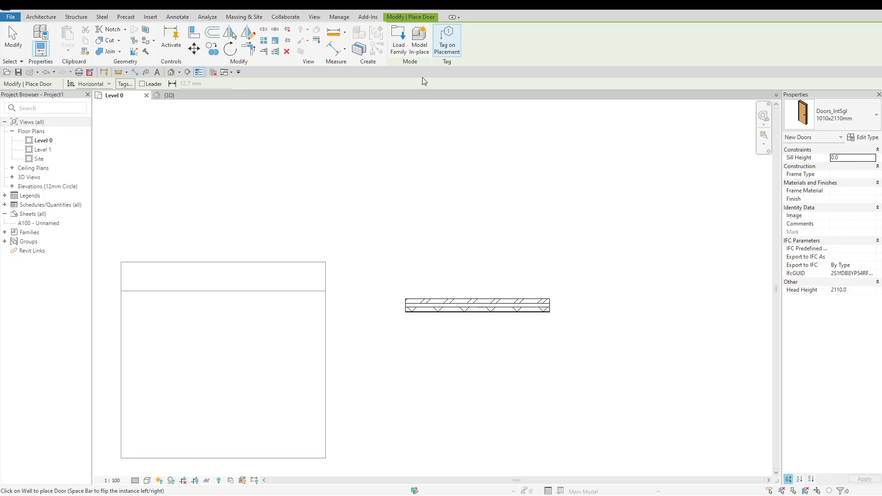
Preview the loadable HB_Door families in the Family_Door folder, leaving without loading any
left_click(399, 51)
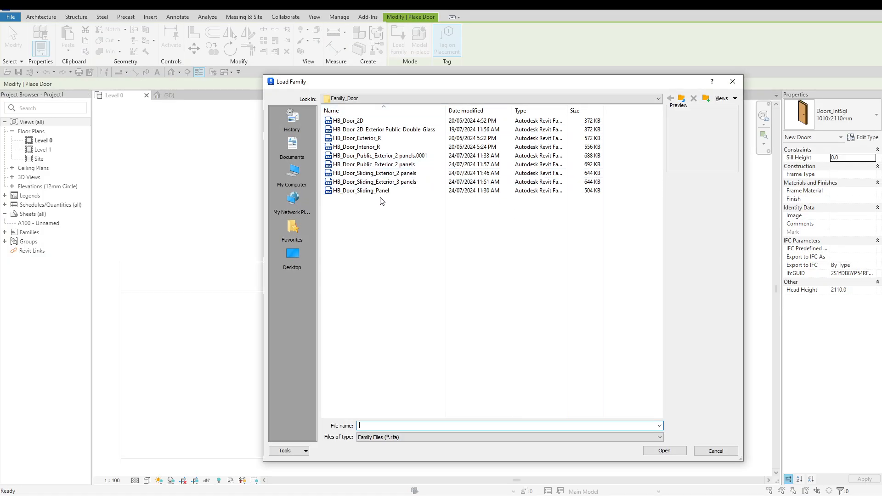
left_click(375, 190)
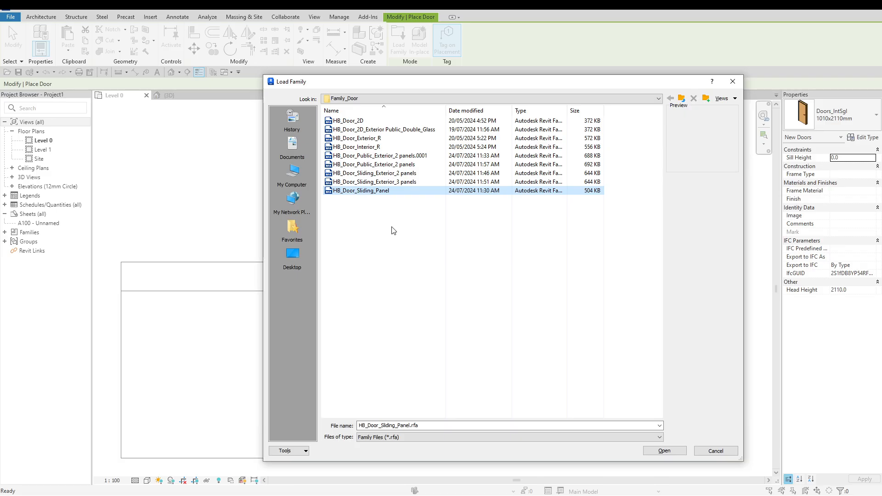
key("Up")
key("Up")
key("Up")
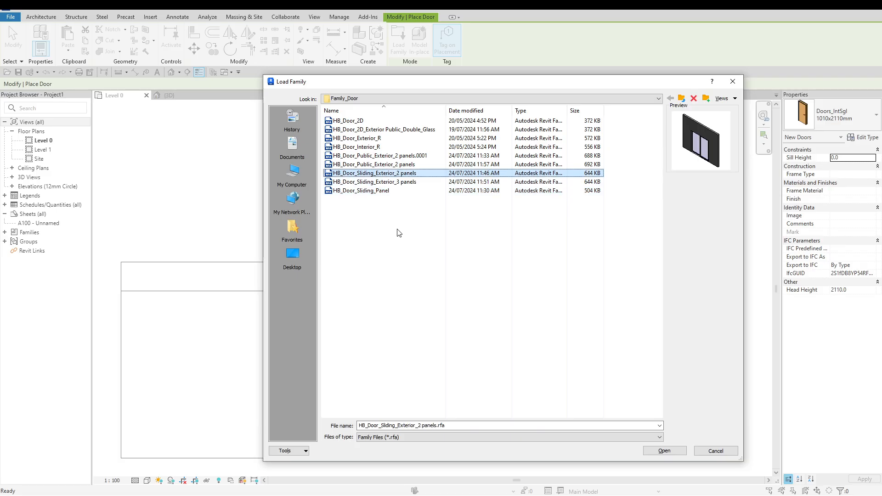
key("Up")
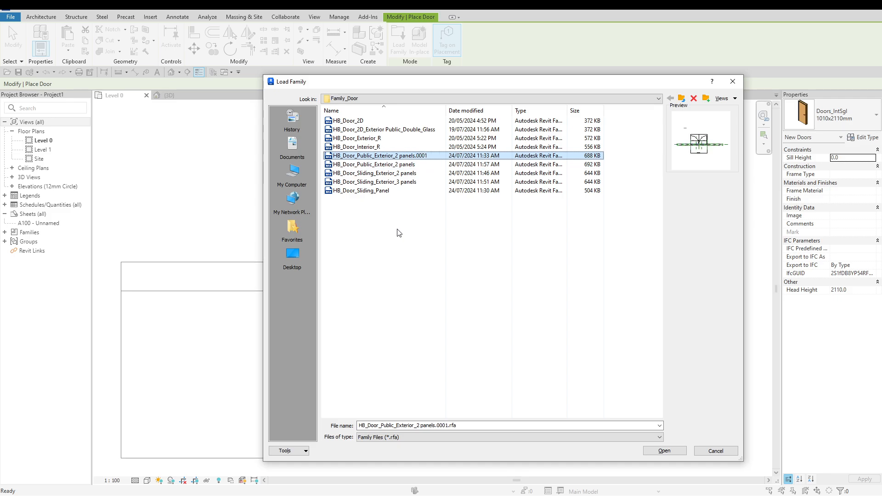
key("Up")
key("Escape")
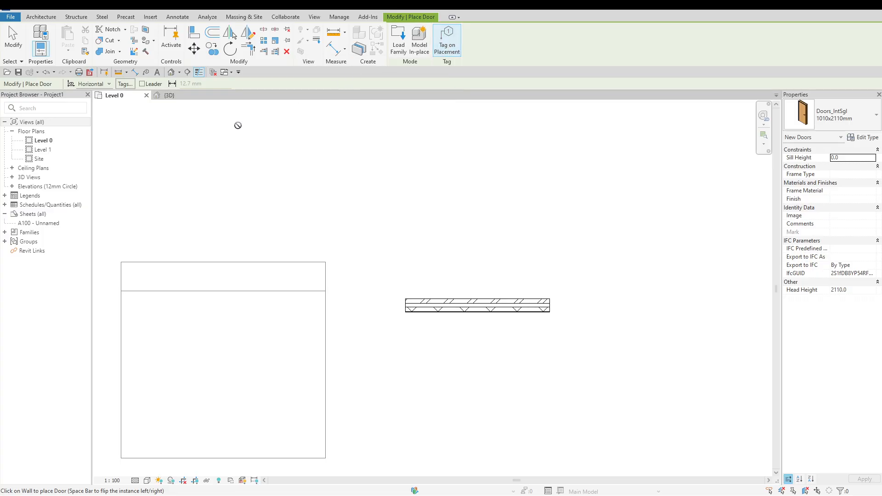
Enable a 15 mm tag leader and place the tagged door in the brick wall, about 300 mm from the wall's end
left_click(142, 84)
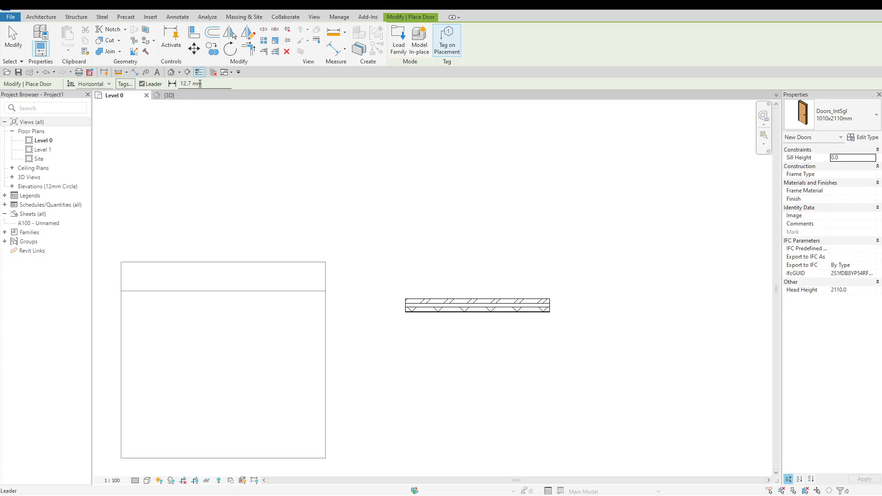
left_click_drag(207, 84, 179, 84)
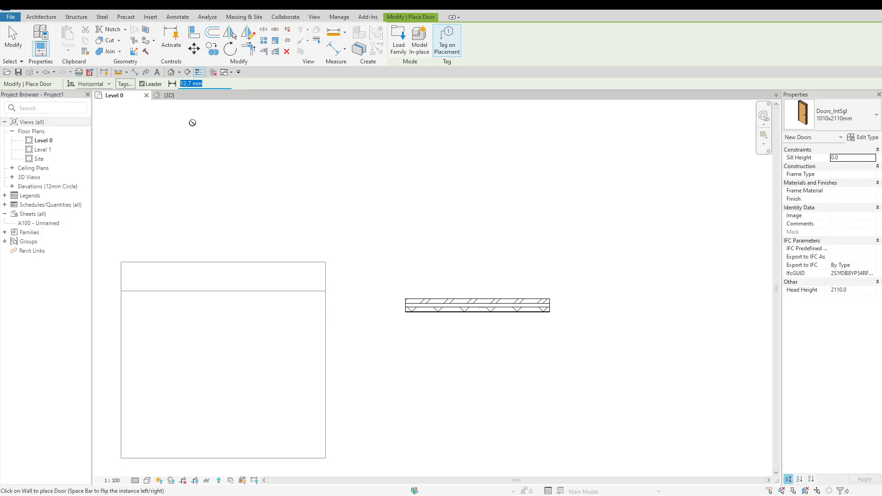
type("15")
key("Return")
left_click(443, 301)
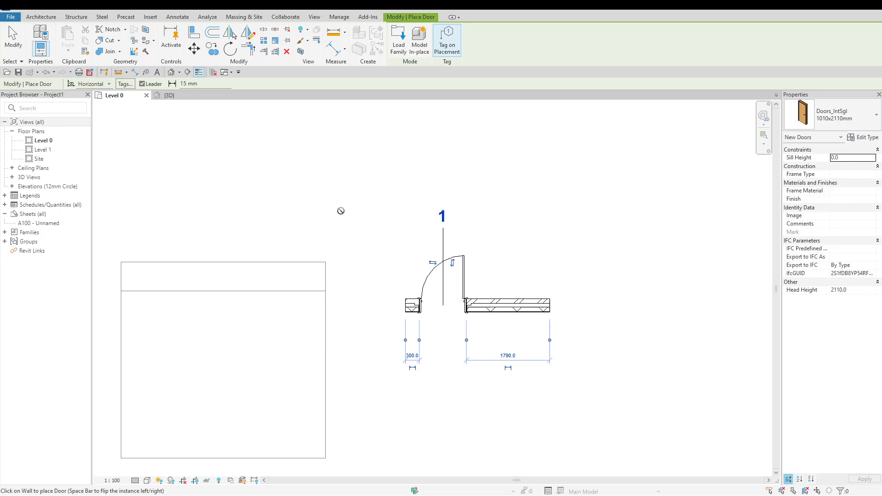
key("Escape")
key("Escape")
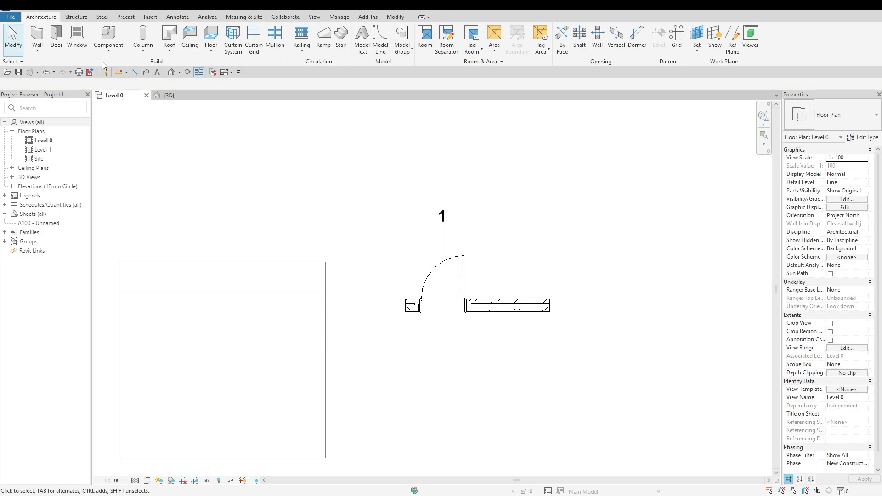
Place a Windows_Sgl_Plain 1810x1210mm window in the brick wall, about 340 mm from the door
left_click(78, 37)
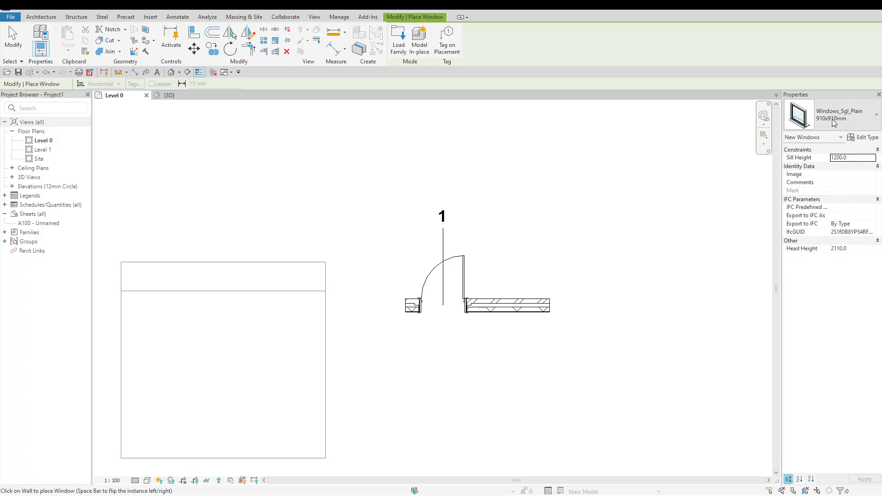
left_click(847, 121)
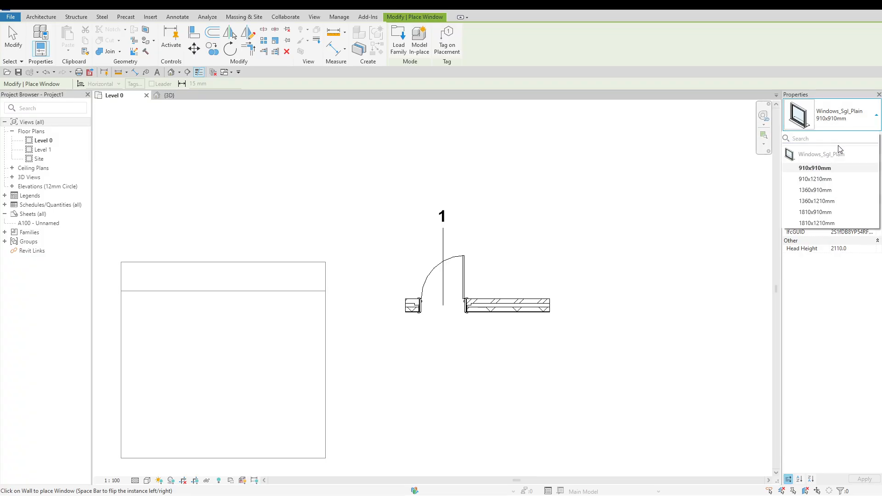
left_click(831, 224)
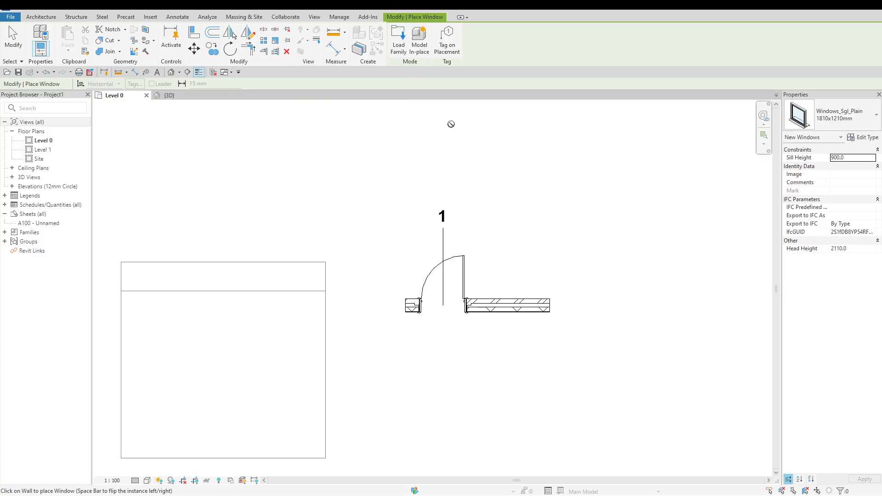
left_click(540, 257)
key("Escape")
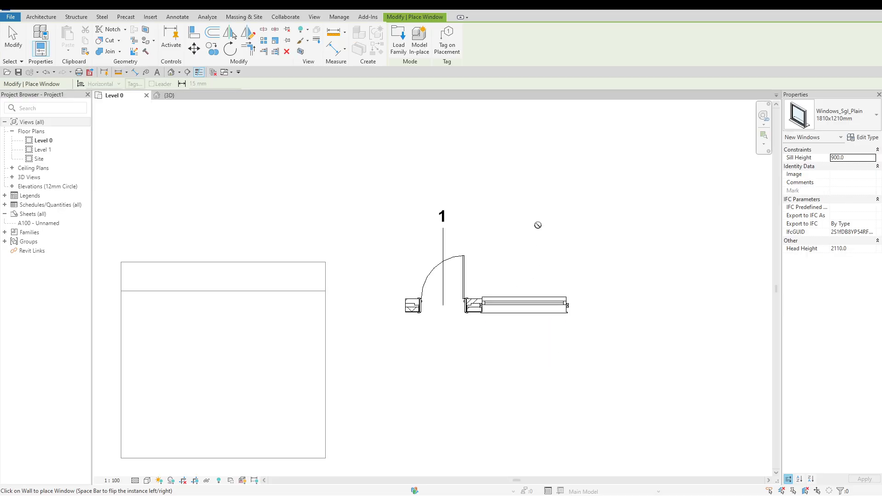
key("Escape")
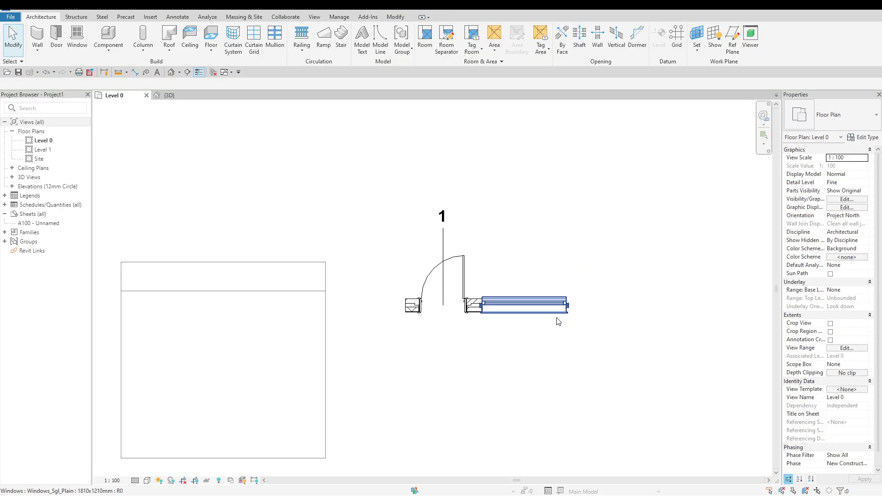
Flip the facing of the new window to the opposite side of the brick wall
left_click(557, 312)
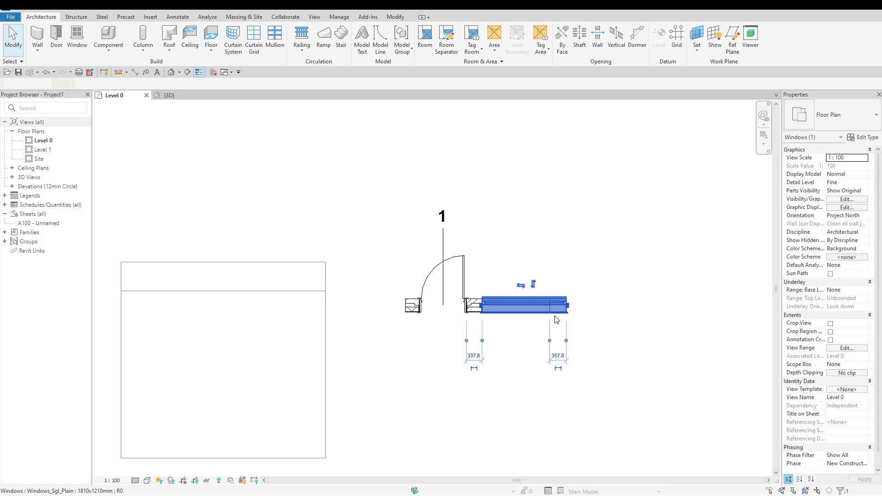
left_click(533, 284)
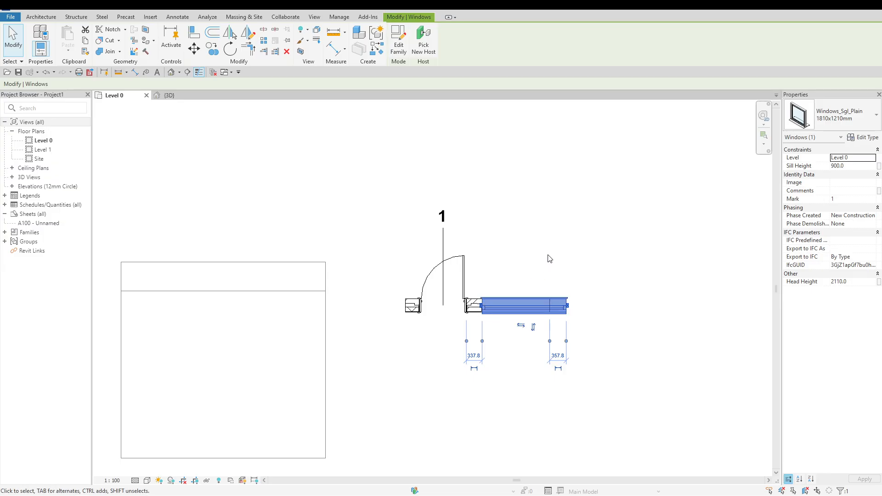
left_click(534, 327)
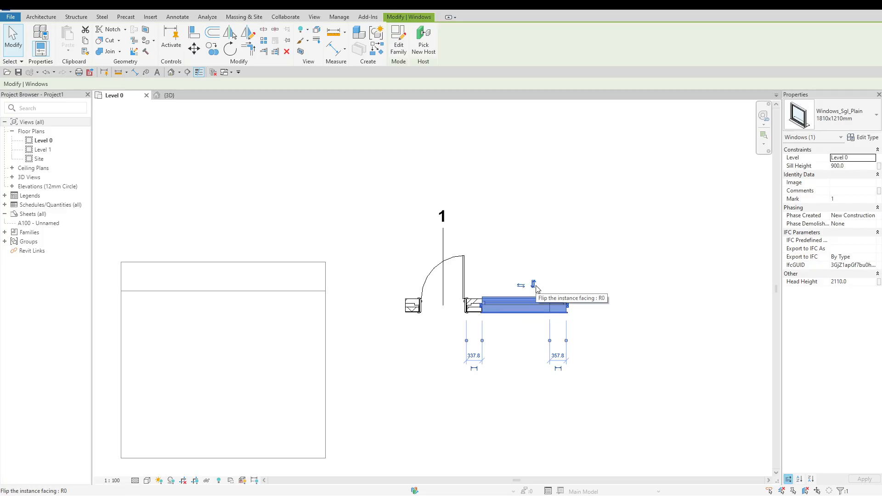
left_click(568, 232)
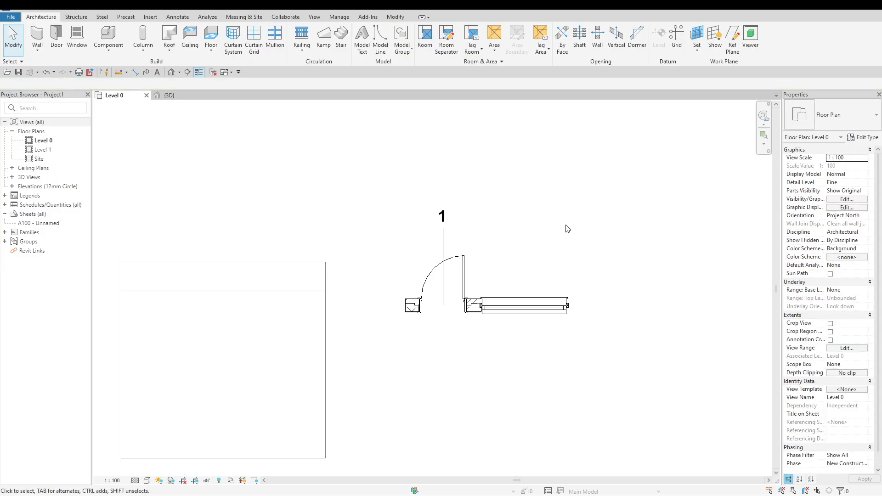
left_click(118, 53)
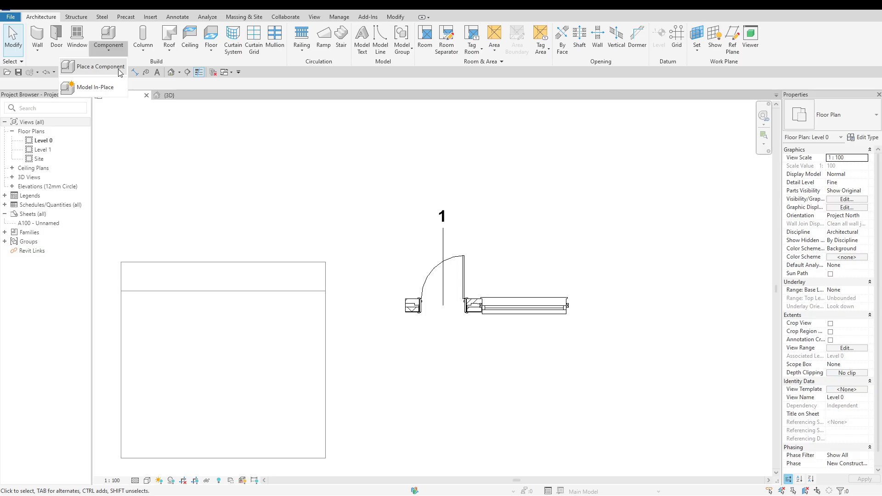
left_click(141, 136)
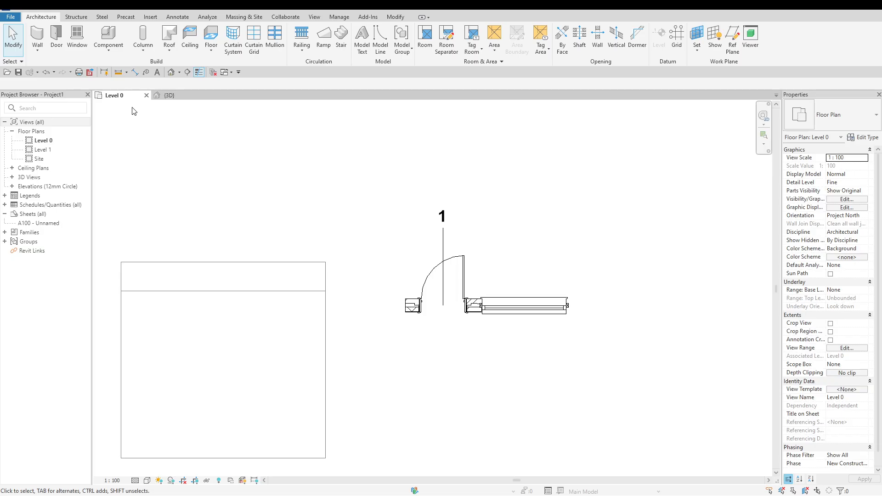
left_click(112, 51)
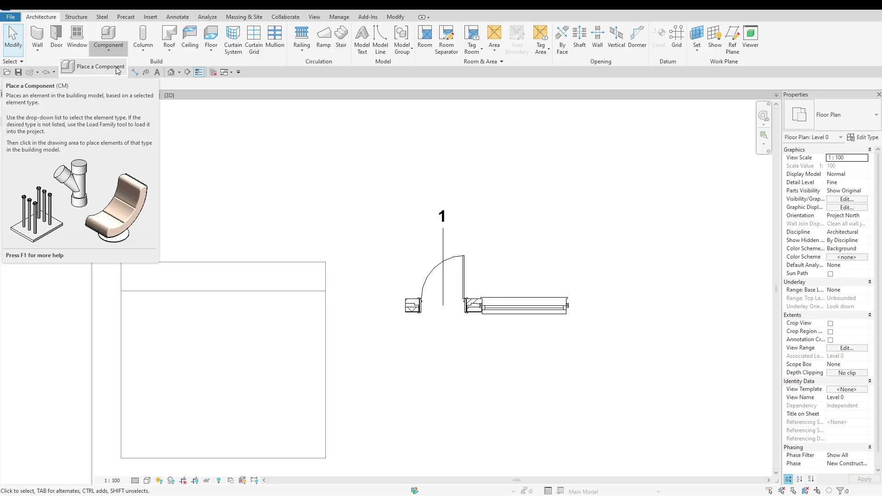
Place a Furniture_Desk 1830x915mm component in the Level 0 plan, about 2600 mm from the brick wall on the door-swing side
left_click(75, 18)
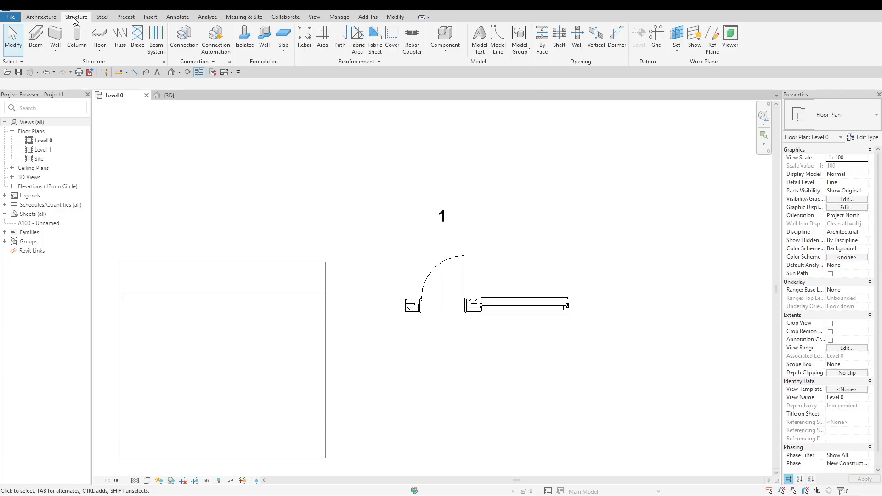
left_click(441, 54)
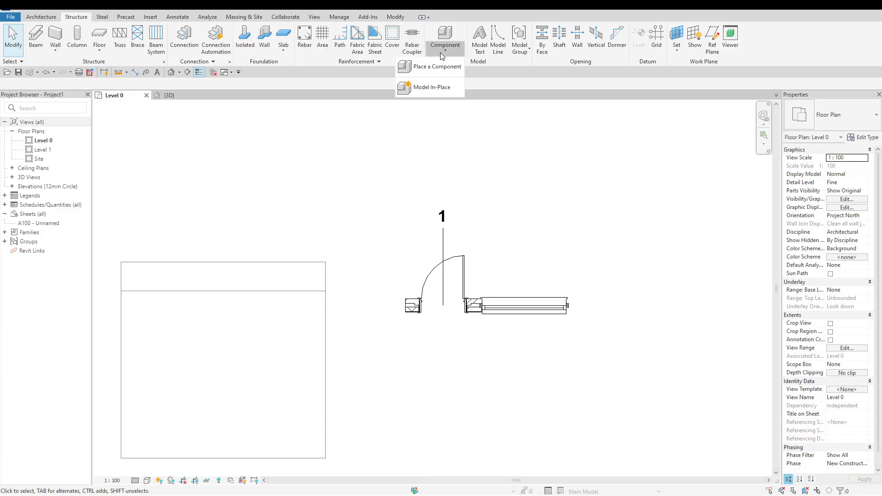
left_click(453, 75)
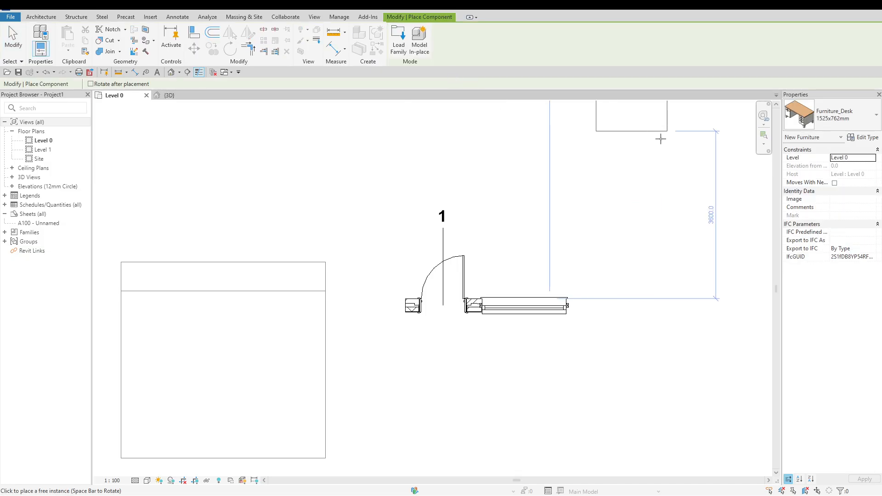
left_click(844, 123)
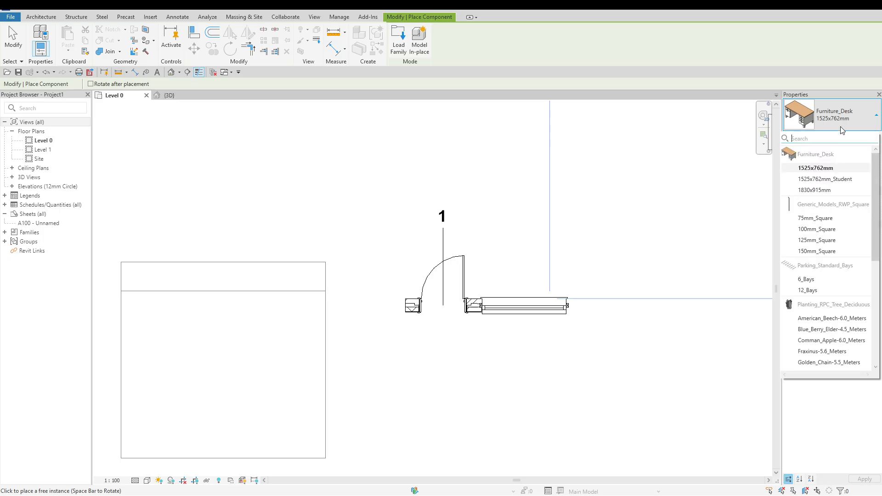
scroll(818, 323, "down", 5)
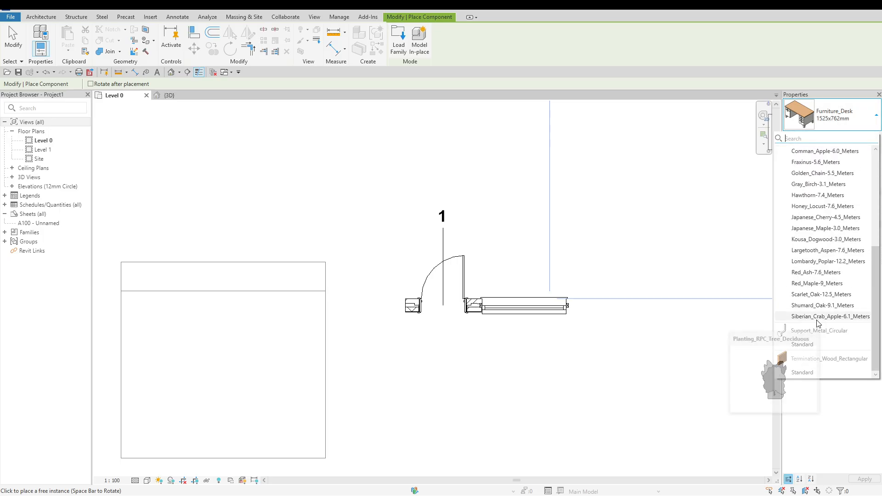
scroll(819, 317, "up", 3)
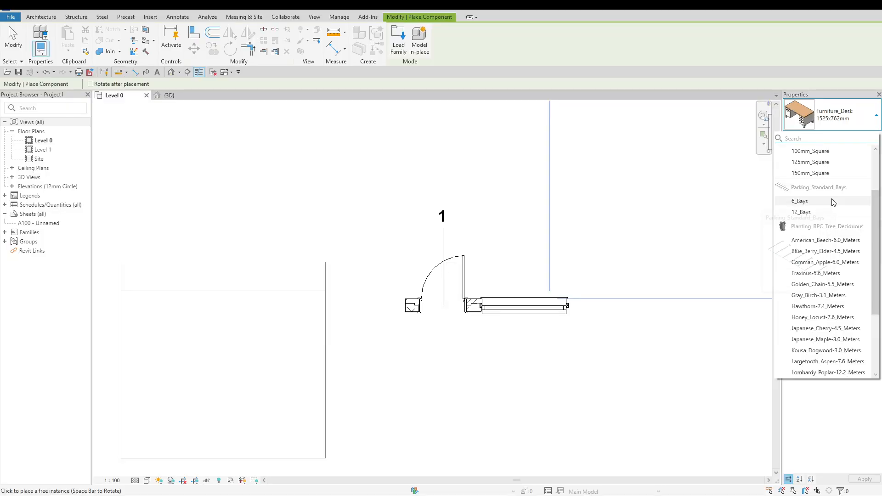
mouse_move(833, 203)
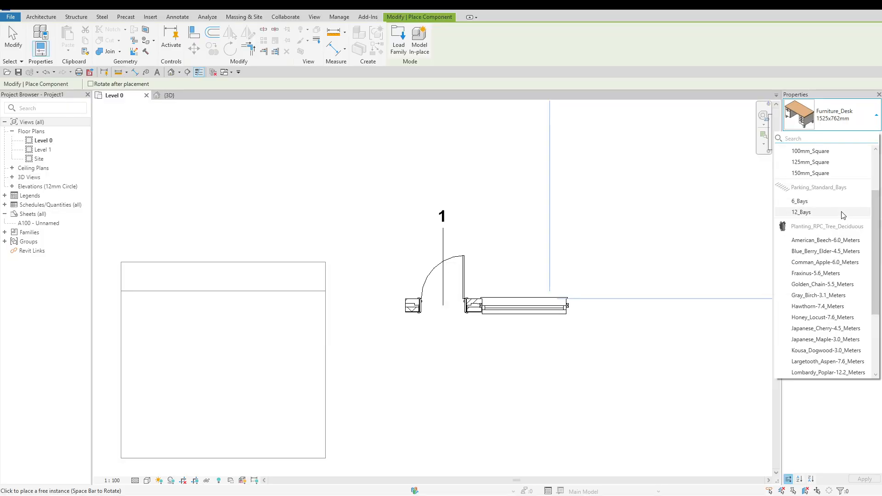
mouse_move(830, 177)
scroll(830, 178, "up", 3)
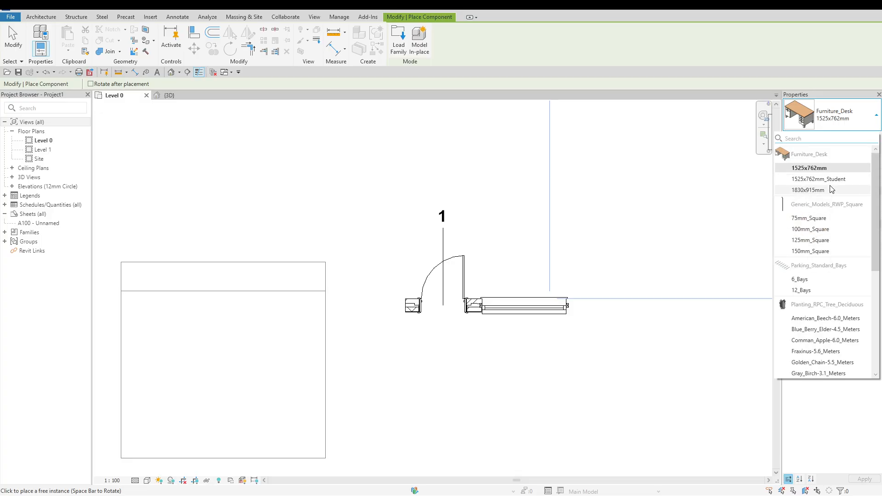
left_click(832, 190)
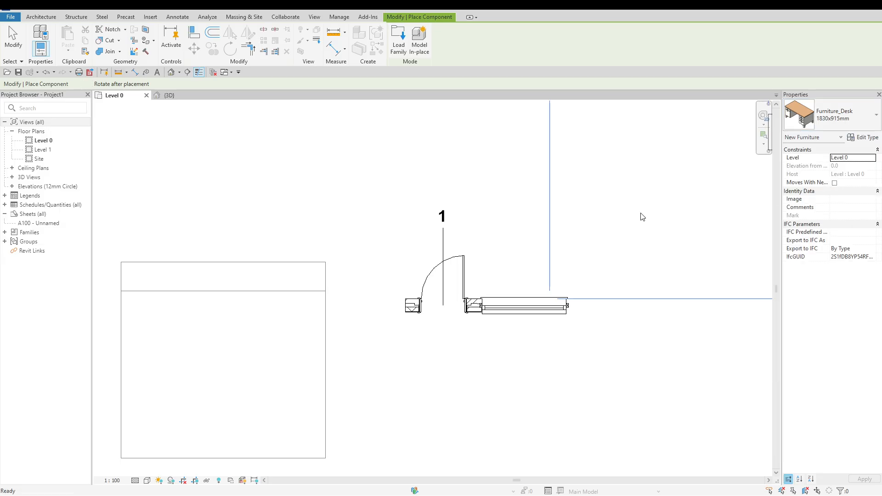
left_click(349, 185)
key("Escape")
key("Escape")
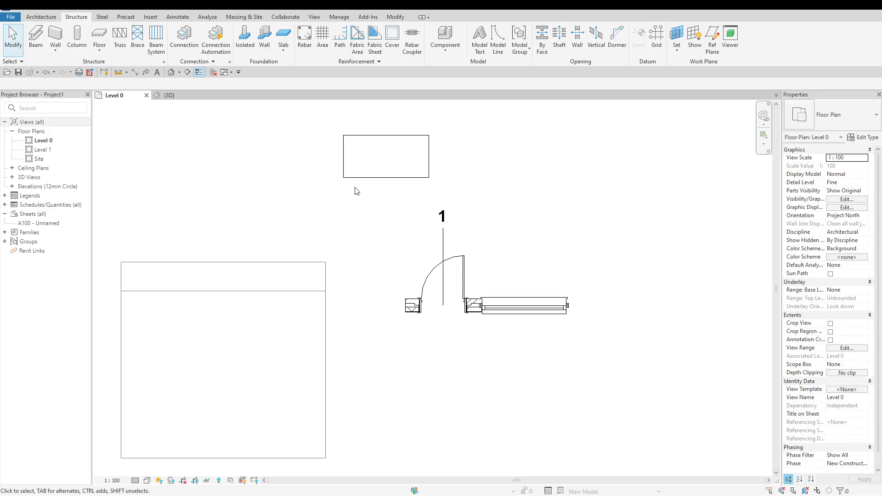
Delete the desk from the model in the 3D view and return to the Level 0 plan
left_click(356, 183)
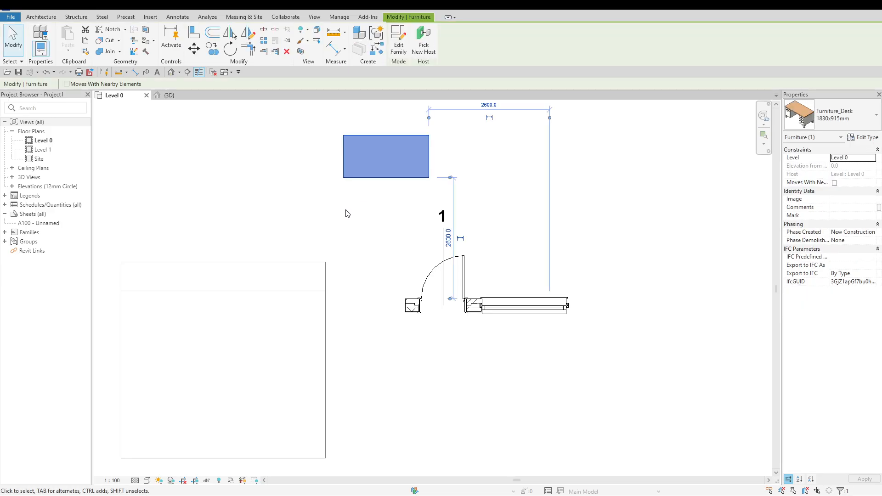
left_click(177, 96)
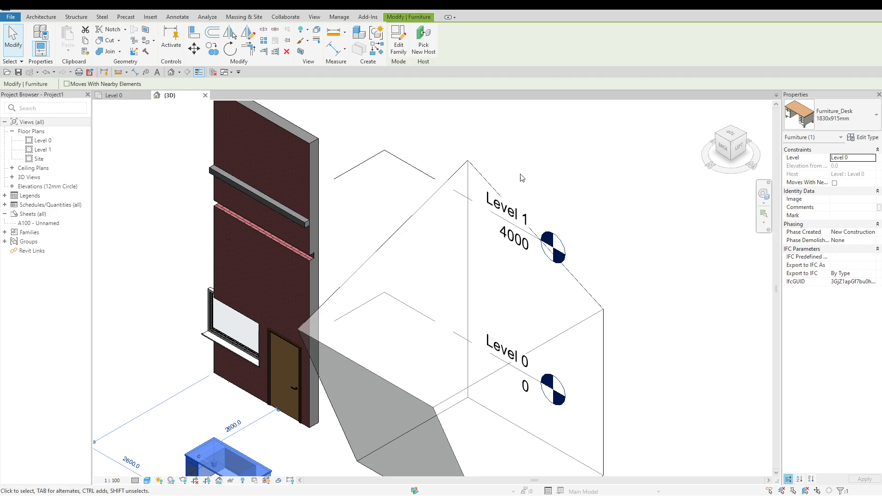
scroll(524, 178, "down", 4)
scroll(366, 372, "up", 7)
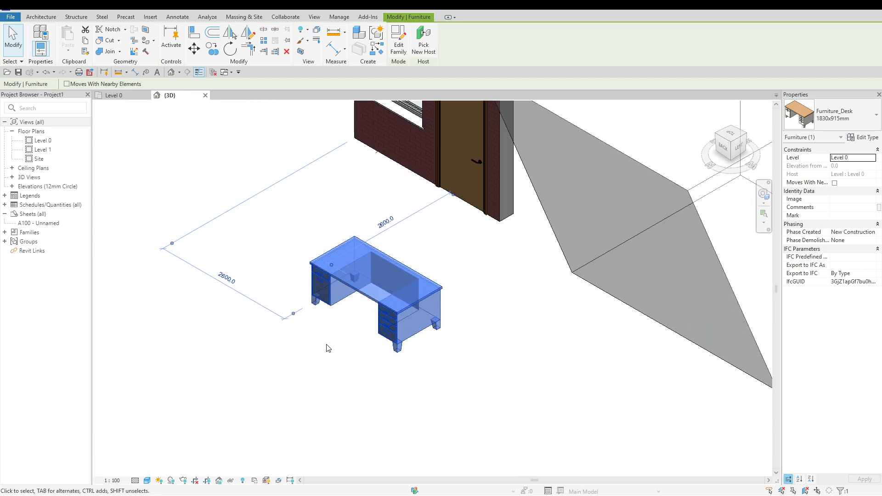
left_click(329, 344)
left_click(316, 261)
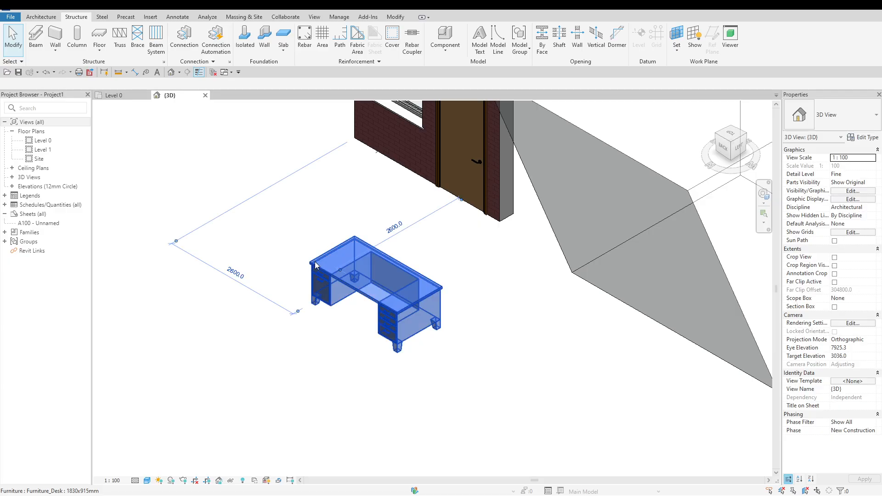
key("Delete")
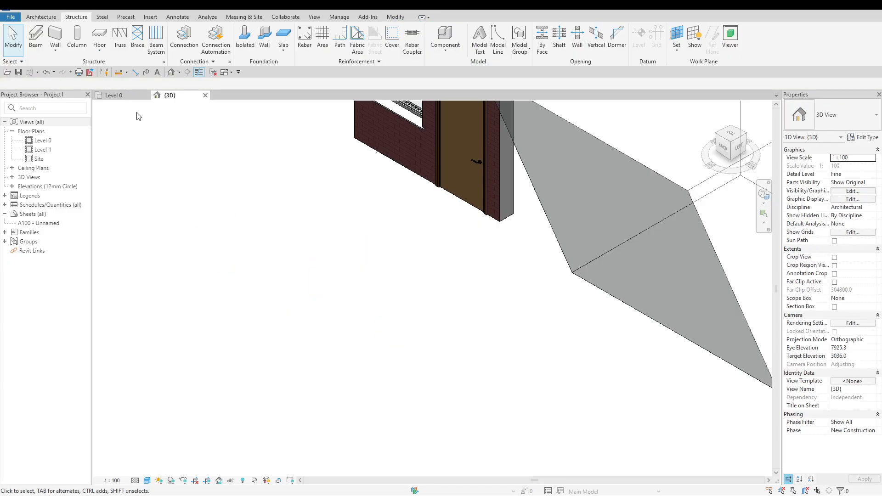
left_click(131, 95)
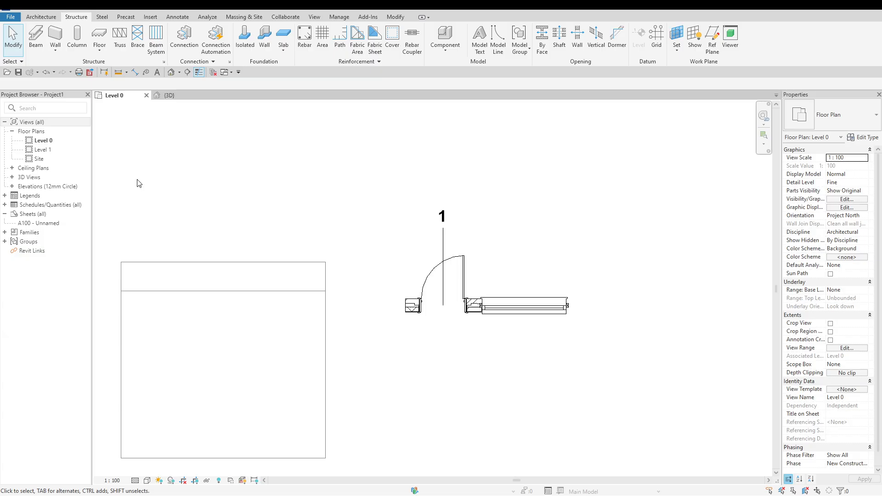
Start placing a Planting_RPC_Tree_Deciduous component of type Blue_Berry_Elder-4.5_Meters in the Level 0 plan
left_click(41, 17)
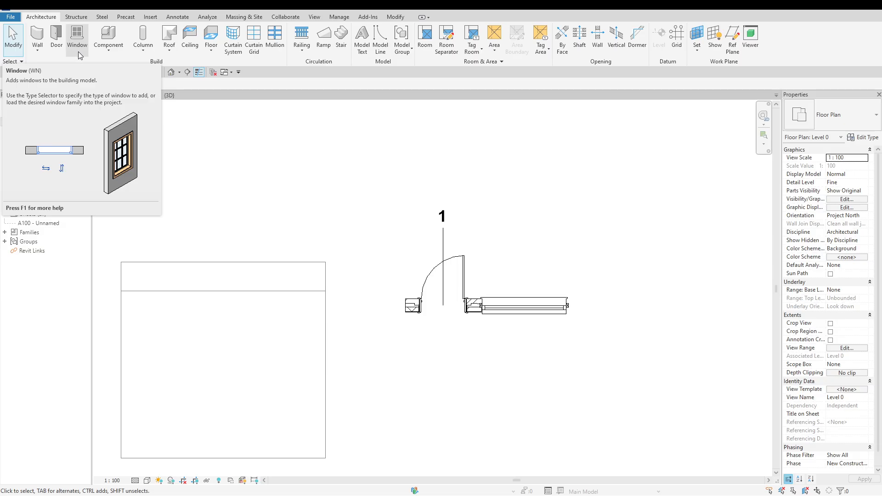
left_click(104, 51)
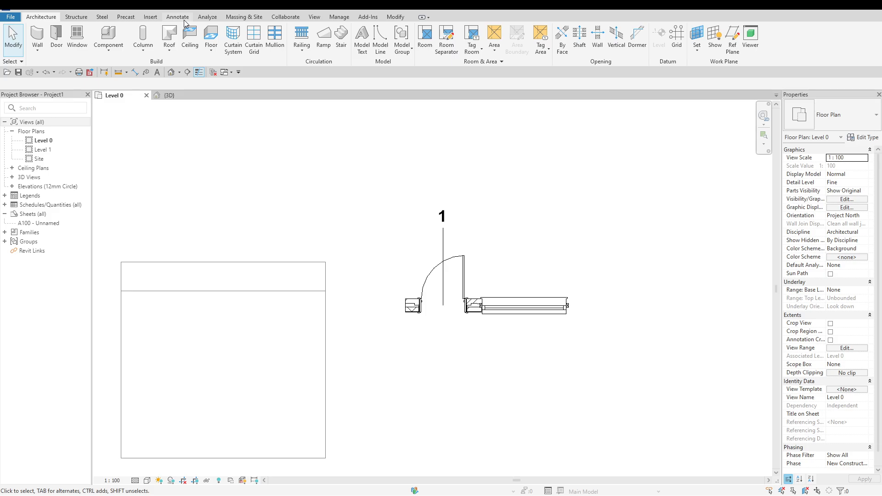
left_click(122, 51)
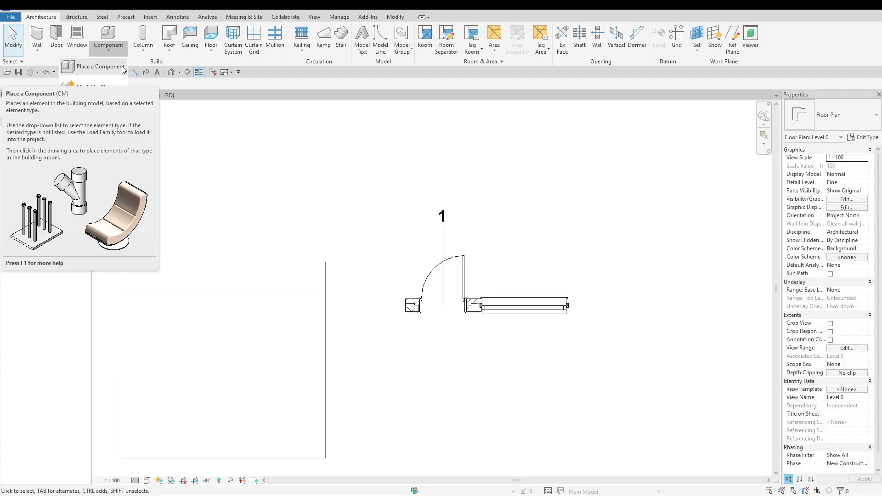
left_click(98, 67)
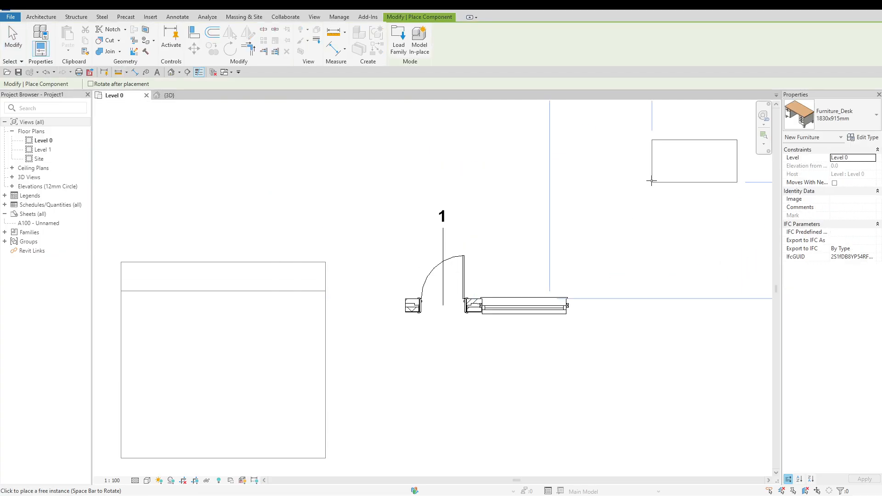
left_click(832, 117)
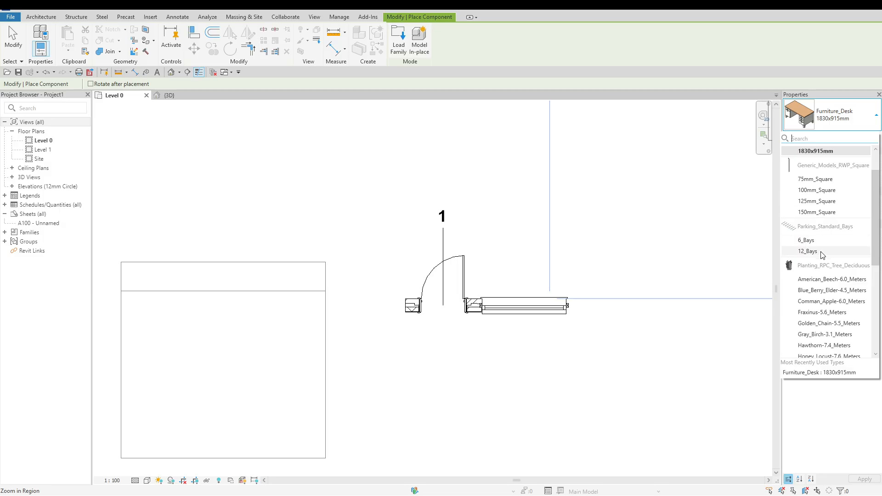
left_click(824, 290)
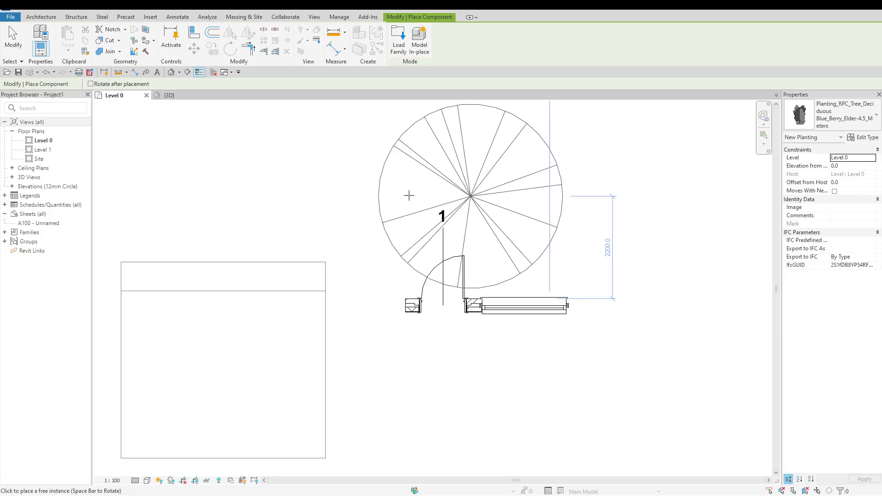
scroll(333, 209, "down", 2)
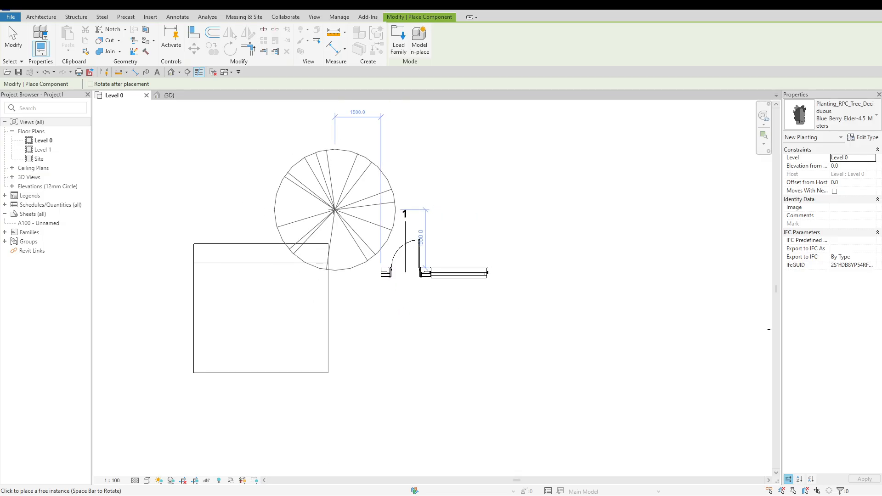
View the loadable families in the Family_Door folder and cancel the component placement
left_click(398, 36)
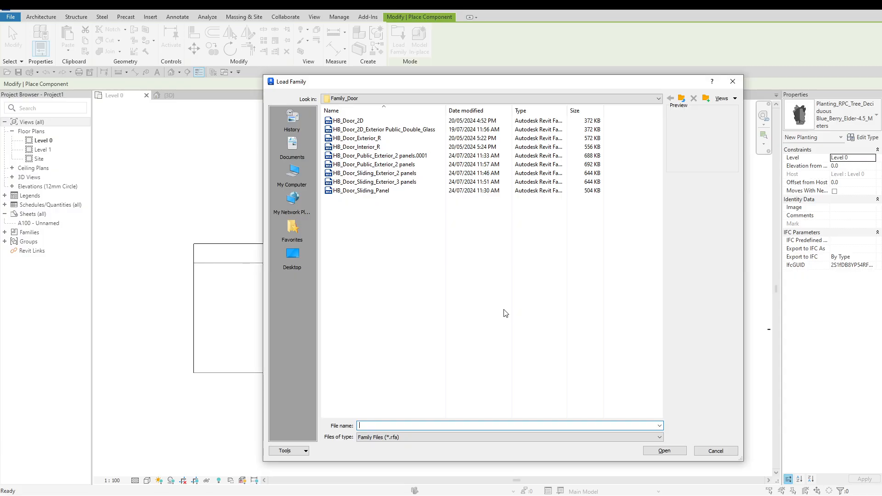
key("Escape")
key("Escape")
key("Escape")
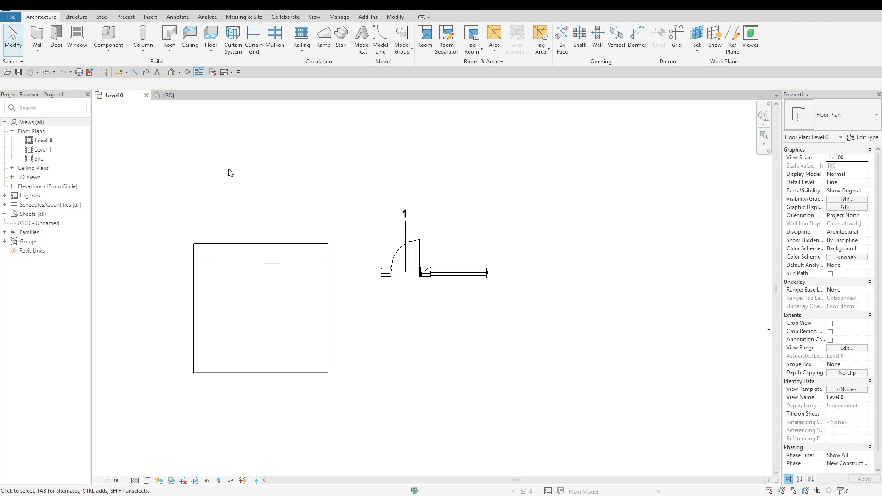
Start a model in-place component in the Parking family category
left_click(105, 53)
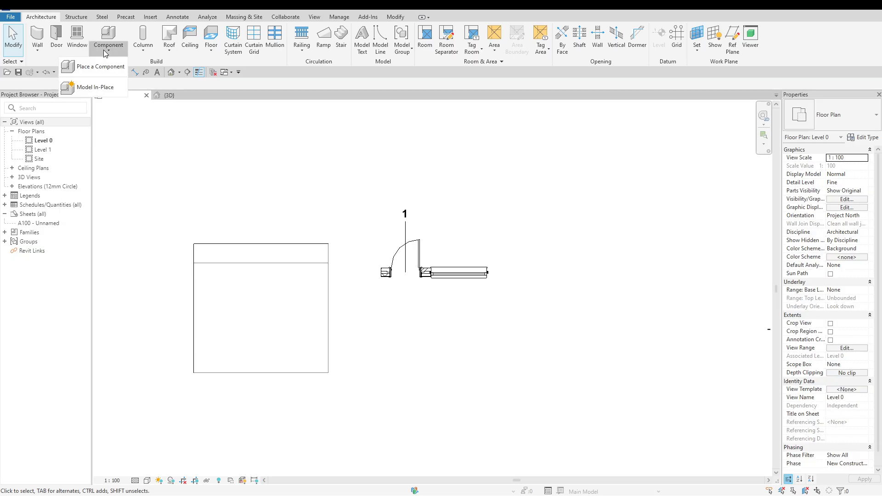
left_click(119, 86)
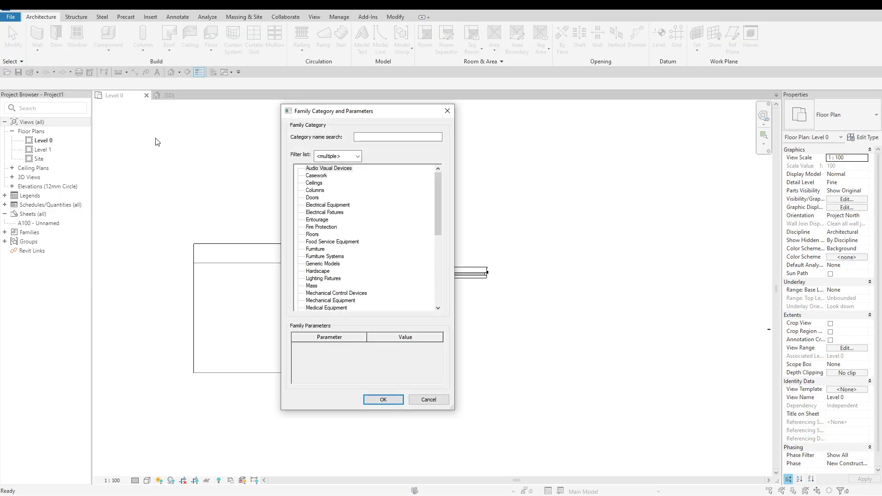
left_click(320, 235)
left_click(325, 250)
scroll(378, 256, "down", 1)
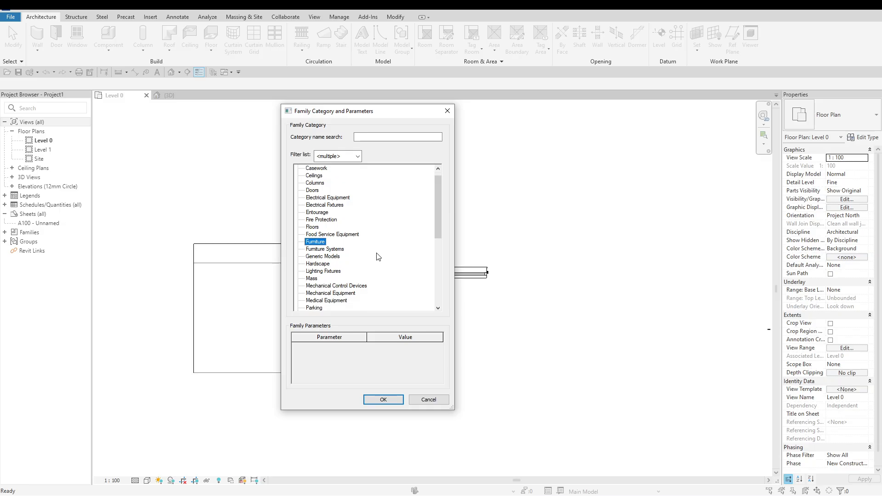
left_click(340, 250)
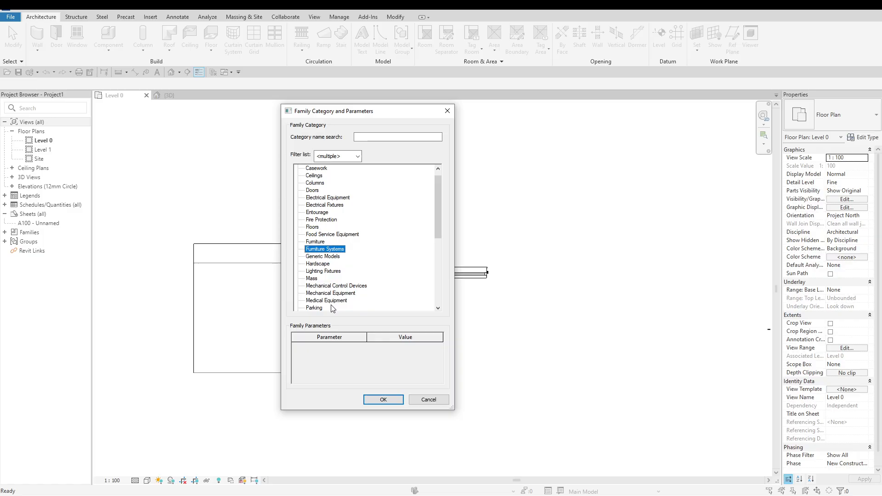
left_click(321, 309)
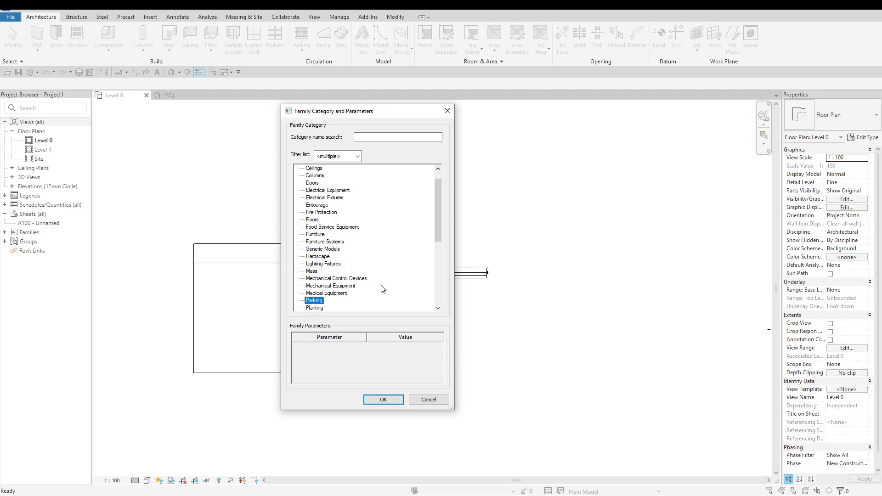
left_click(383, 400)
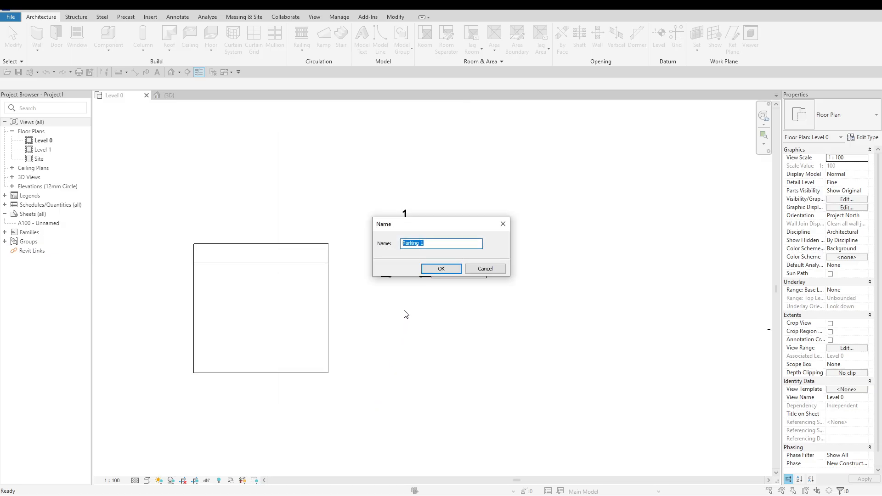
Name the in-place component Parking and finish the model to leave the in-place editor
left_click(434, 241)
left_click_drag(419, 242, 428, 242)
key("BackSpace")
left_click(441, 269)
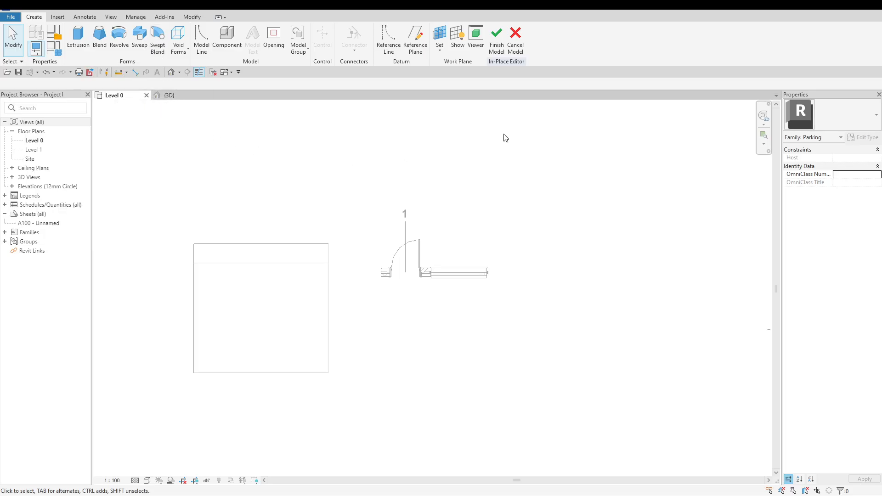
left_click(503, 54)
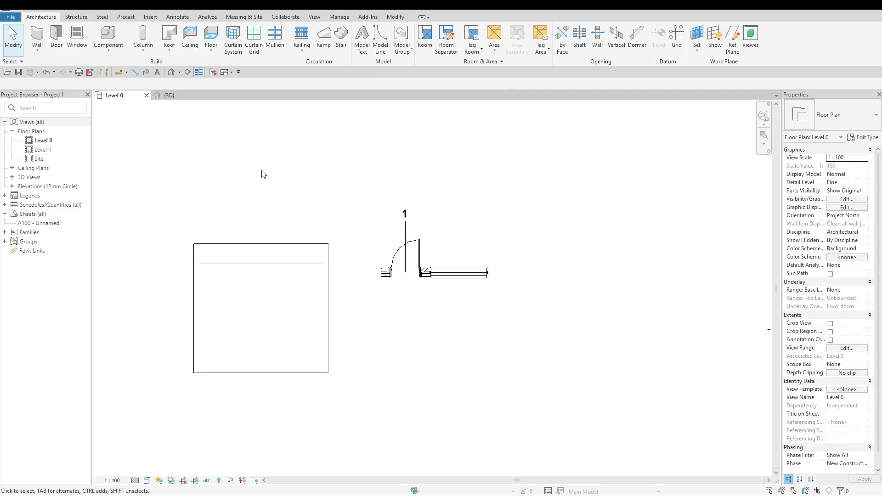
Start placing a Columns_Rectangular 450x600mm architectural column, trying the rotate-after-placement option and viewing the Depth and Height choices
left_click(153, 55)
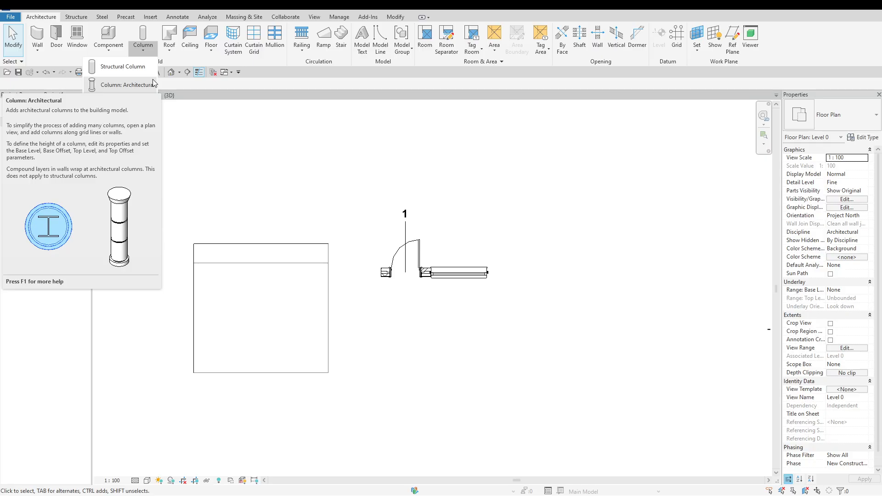
left_click(138, 85)
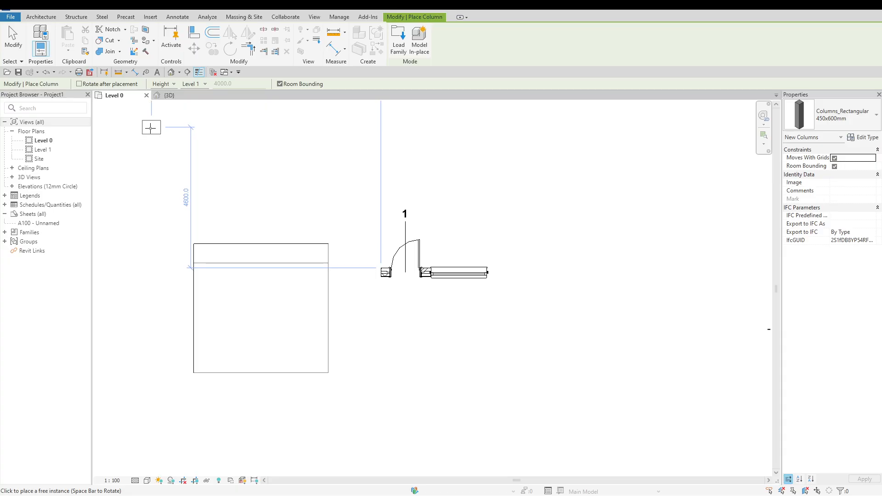
left_click(79, 84)
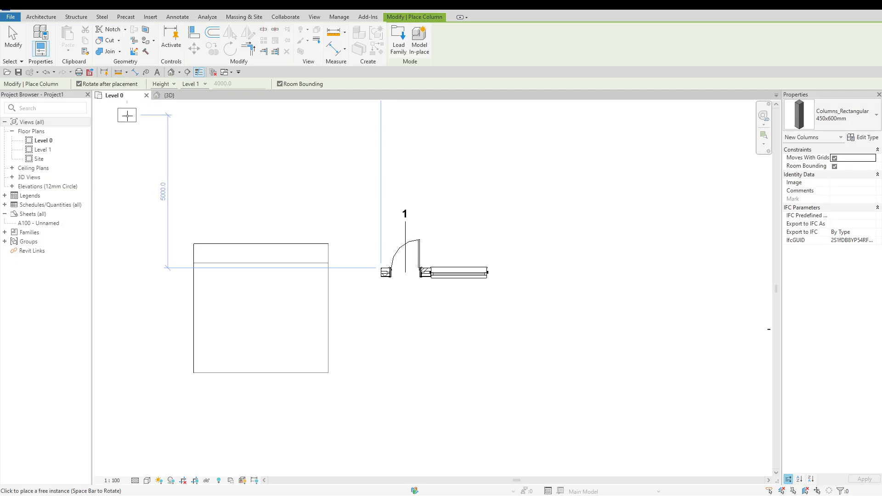
left_click(80, 84)
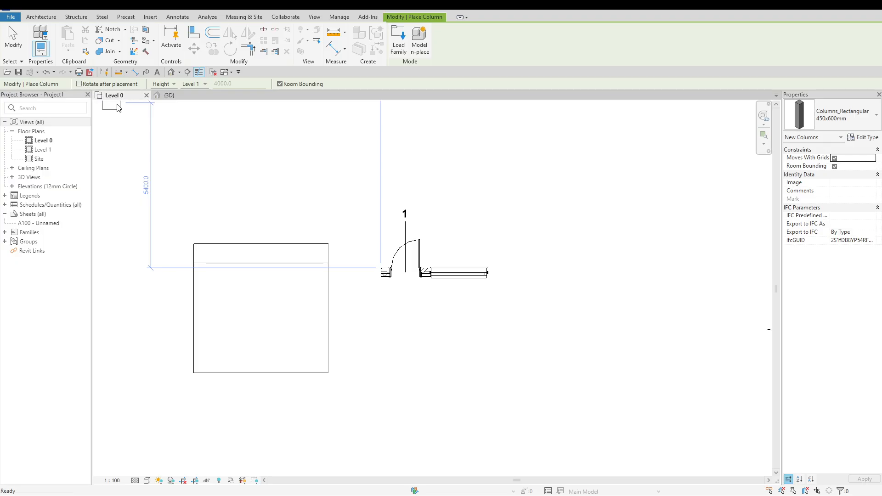
left_click(174, 84)
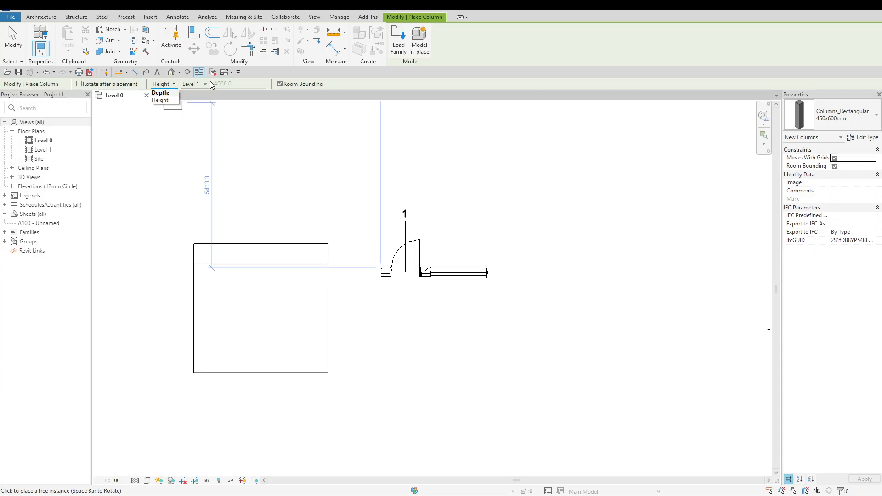
left_click(255, 78)
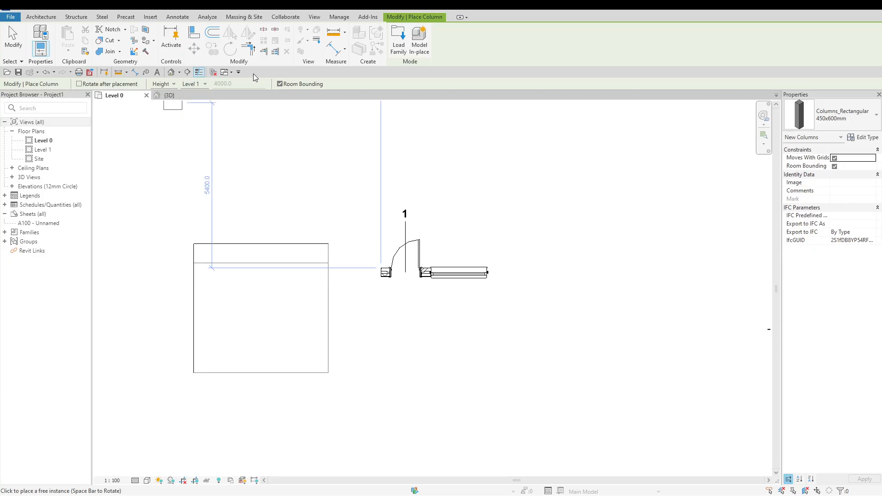
Set the column height to Unconnected at 5000 mm, and toggle room bounding off and back on
left_click(205, 84)
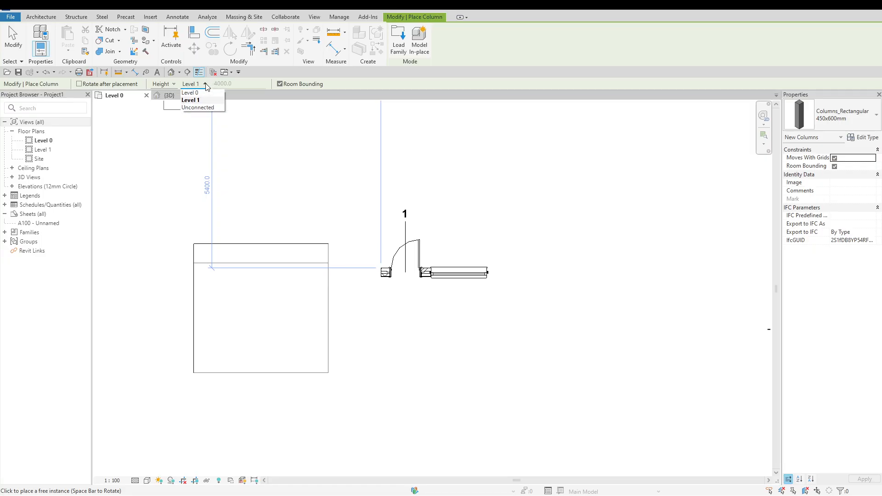
left_click(221, 107)
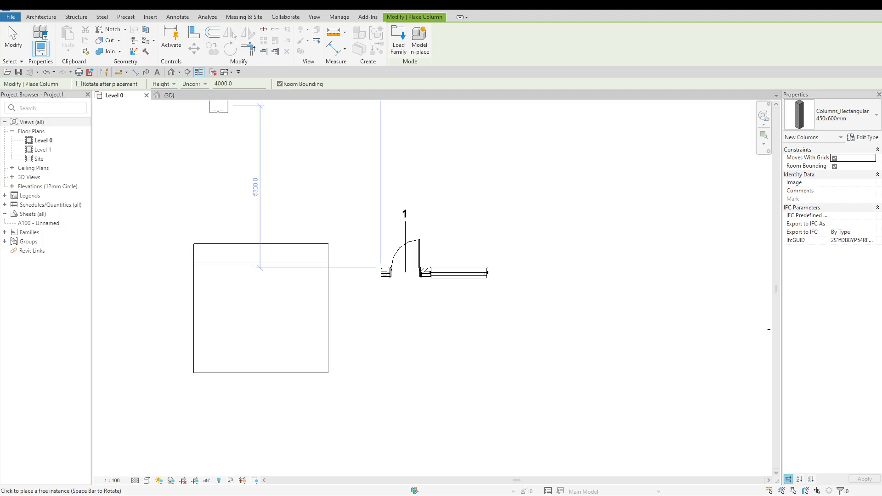
left_click_drag(239, 83, 213, 83)
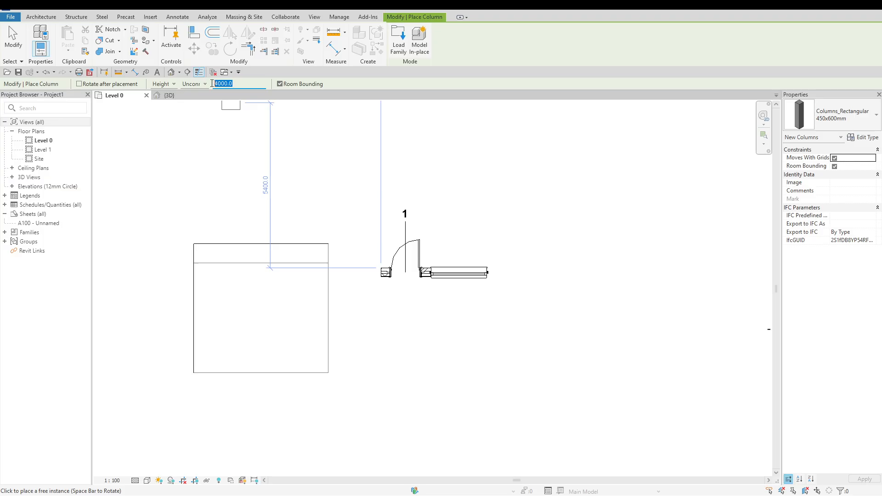
type("5000")
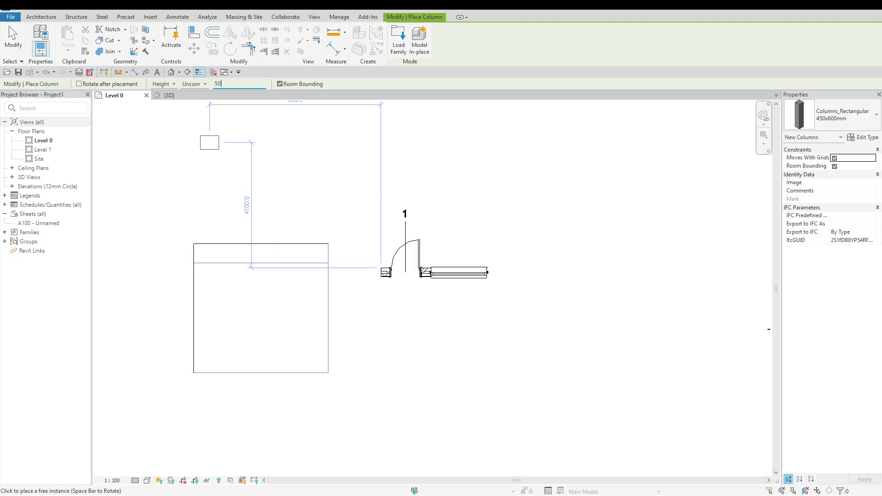
left_click(280, 84)
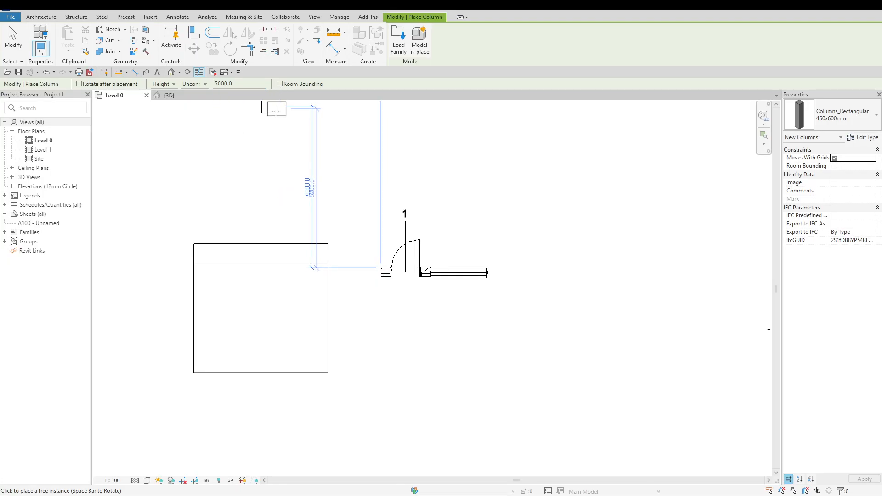
left_click(280, 85)
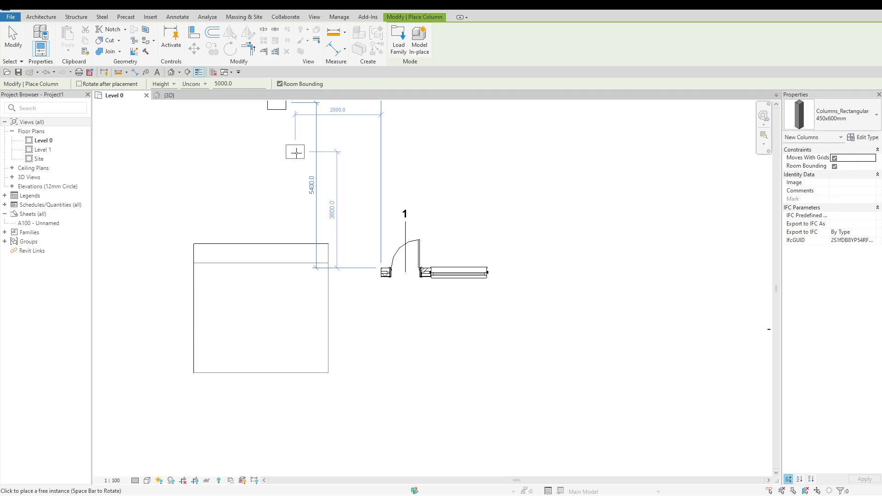
Place three 450x600mm architectural columns above the parking component in the Level 0 plan, and delete all three
left_click(297, 153)
left_click(259, 179)
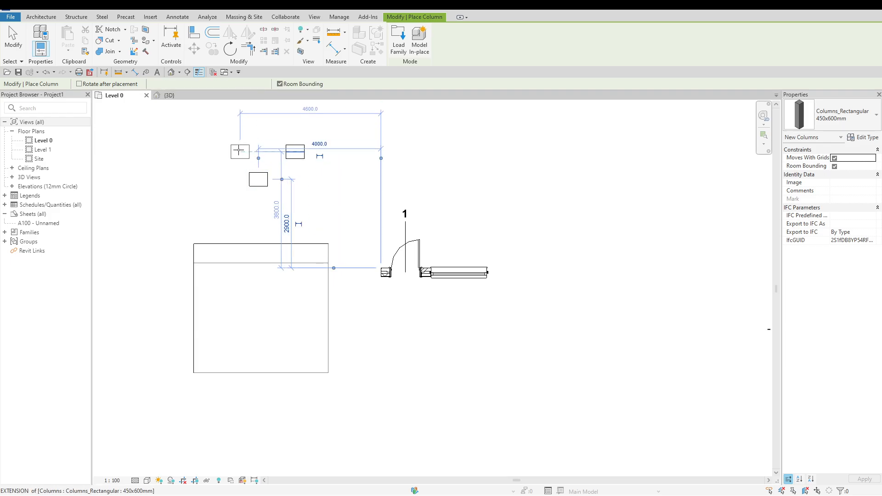
left_click(231, 140)
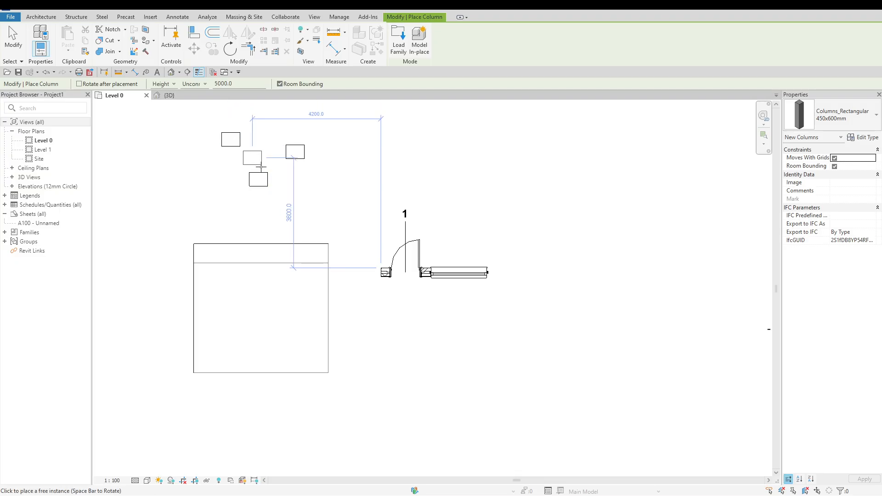
key("Escape")
key("Escape")
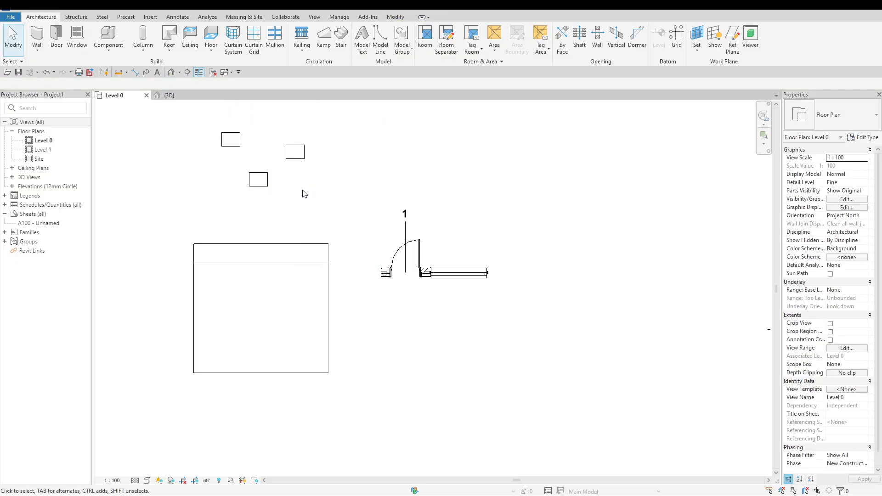
left_click_drag(313, 192, 215, 129)
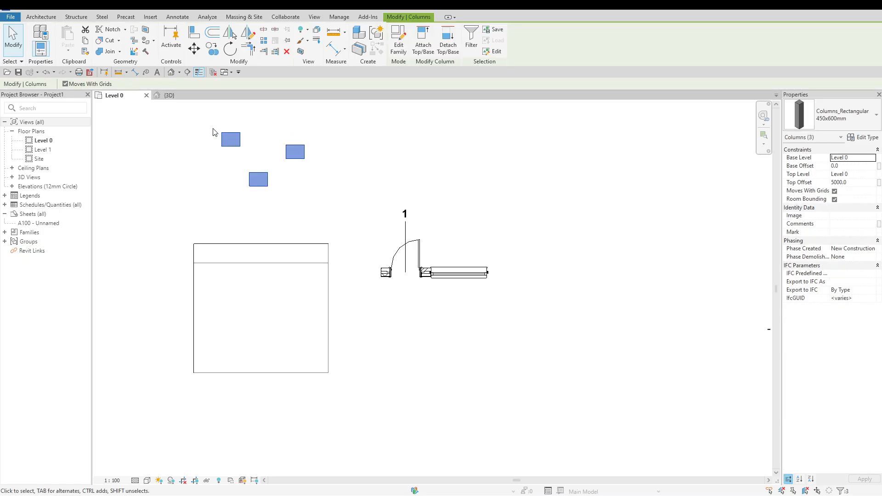
key("Delete")
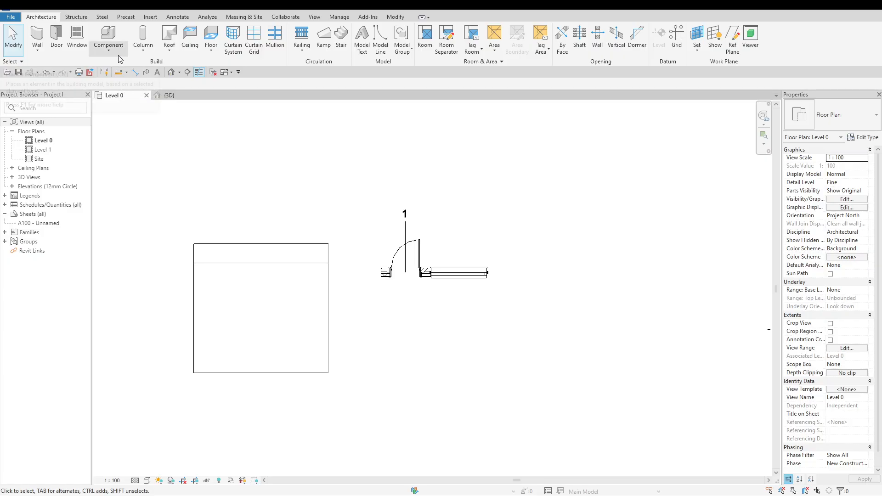
Start the Structural Column tool, inspect its UC-Universal Columns type selection, and cancel the placement
left_click(145, 54)
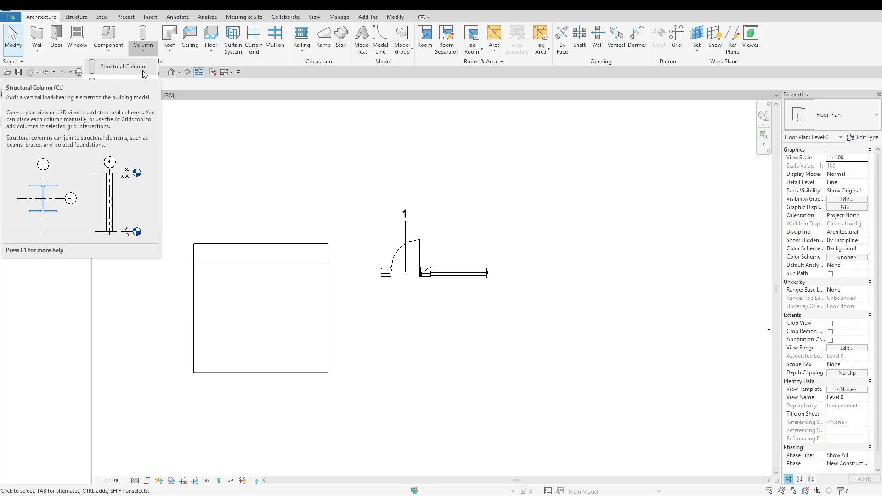
left_click(77, 18)
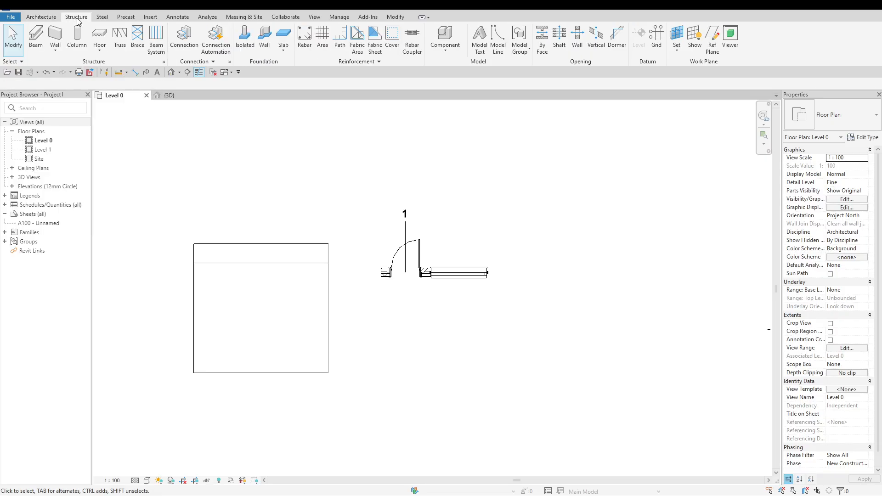
left_click(79, 38)
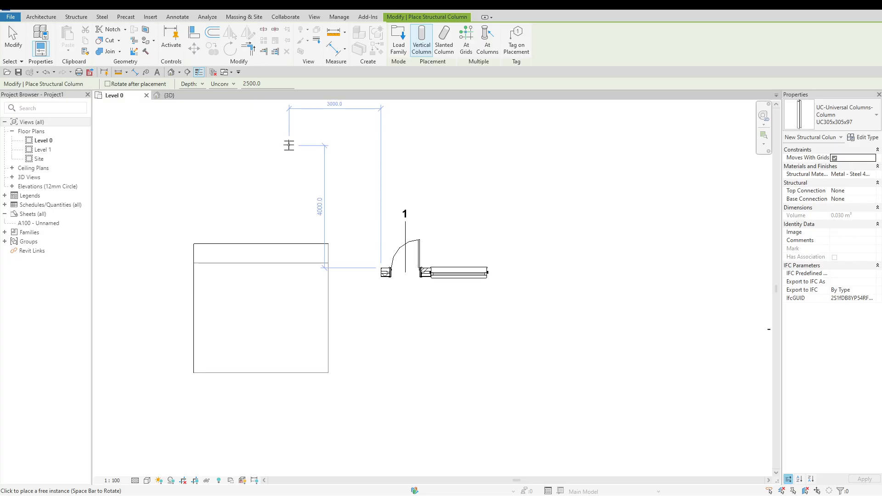
left_click(845, 114)
left_click(845, 114)
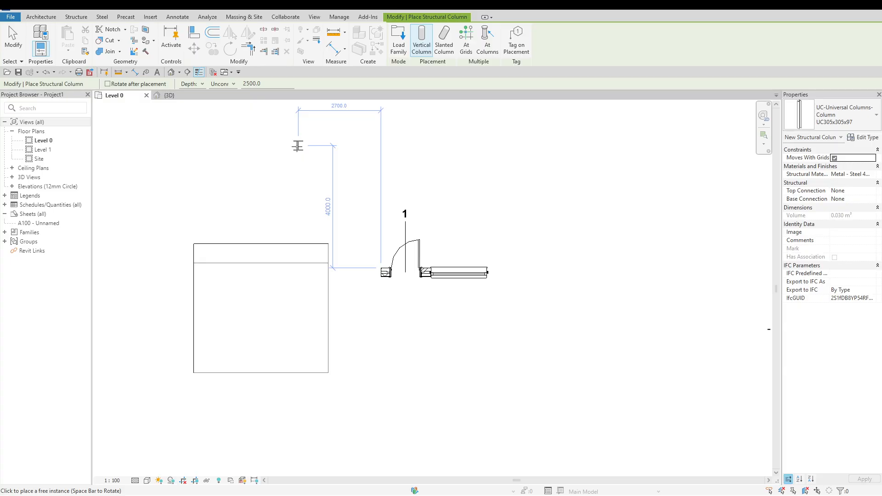
key("Escape")
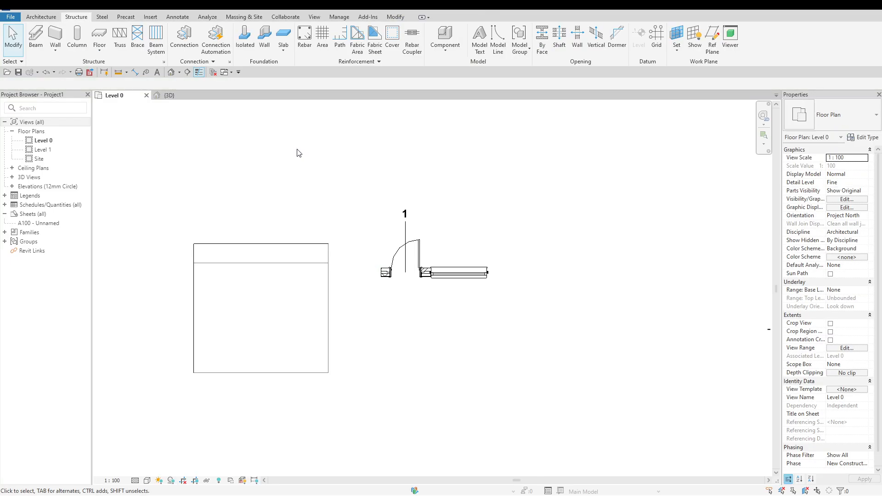
View the available architectural roof creation options
left_click(53, 18)
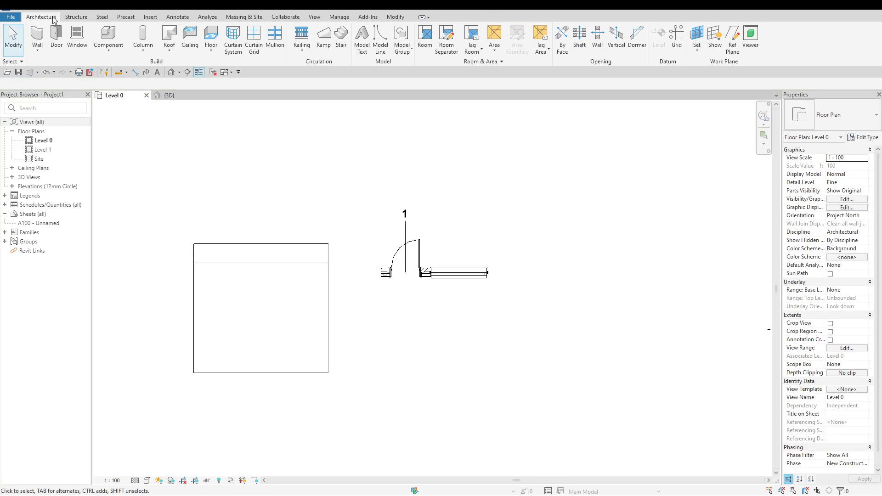
left_click(168, 51)
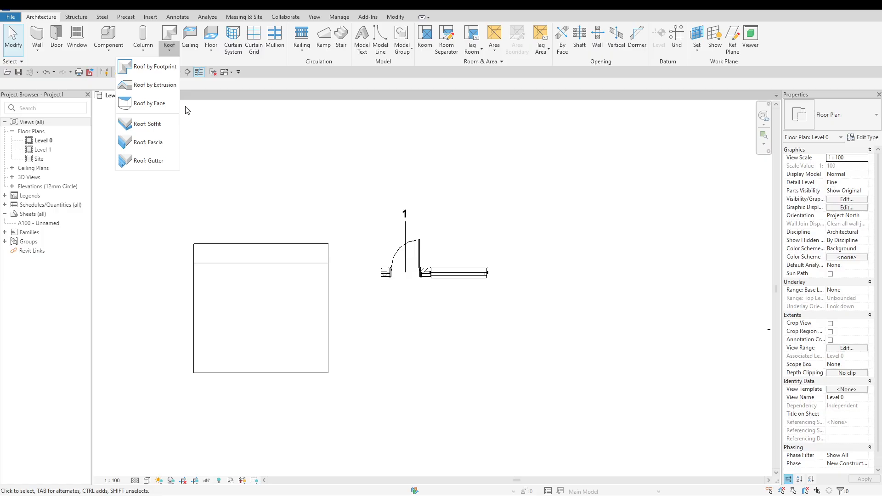
Start a Level 1 footprint roof and try the Rectangle and Pick Walls boundary options, toggling Extend to wall core on and back off
left_click(169, 68)
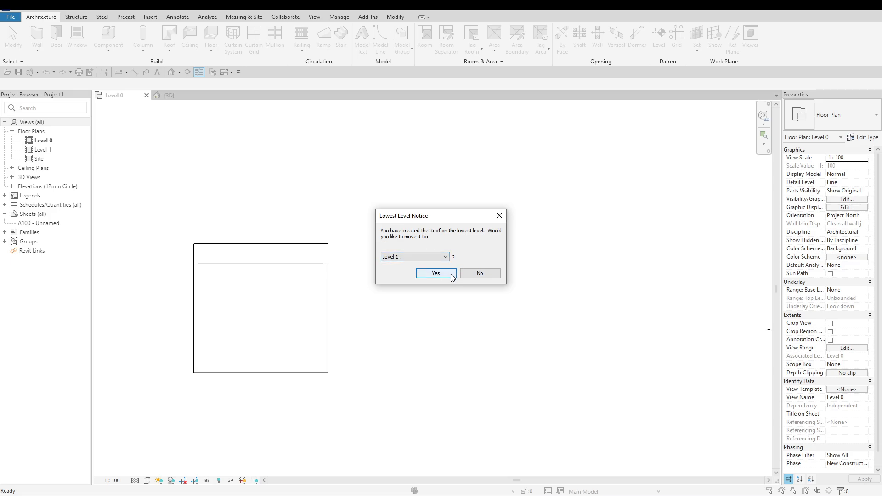
left_click(435, 274)
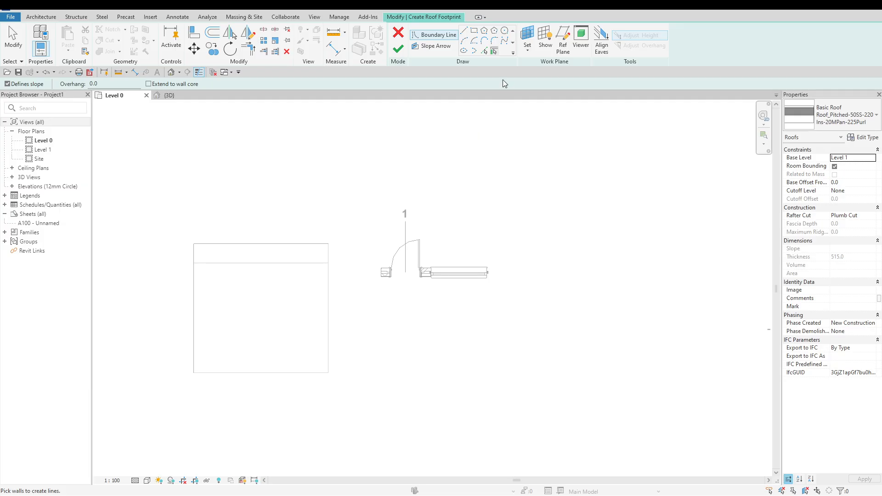
left_click(474, 31)
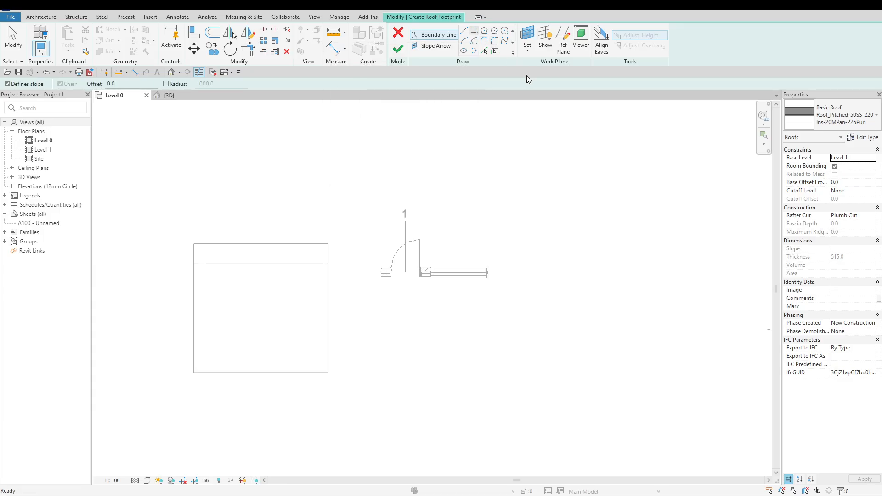
left_click(495, 51)
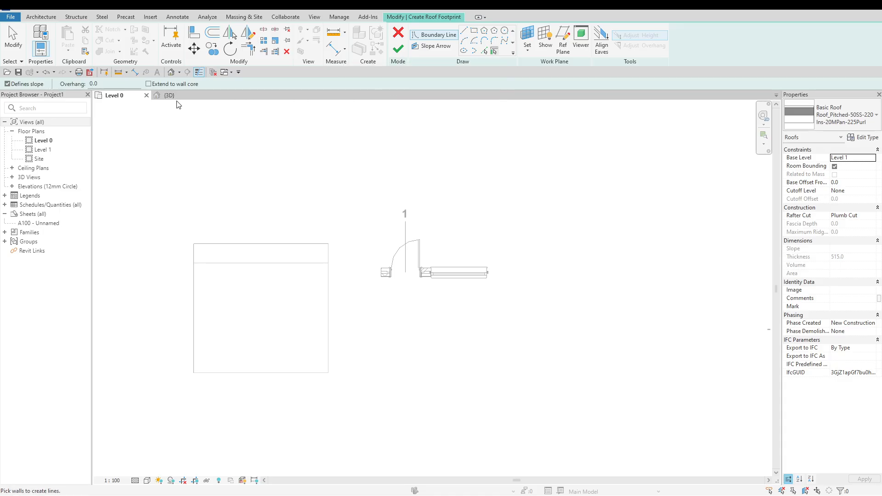
left_click(92, 84)
left_click(150, 86)
left_click(148, 84)
Sketch a rectangular roof boundary about 3600 by 2300 mm above and to the right of the door in plan
left_click(474, 33)
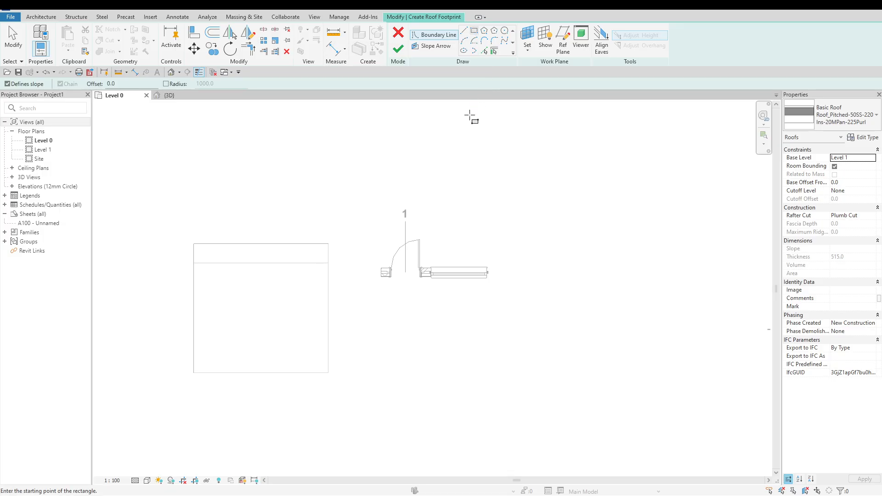
left_click(457, 130)
left_click(568, 200)
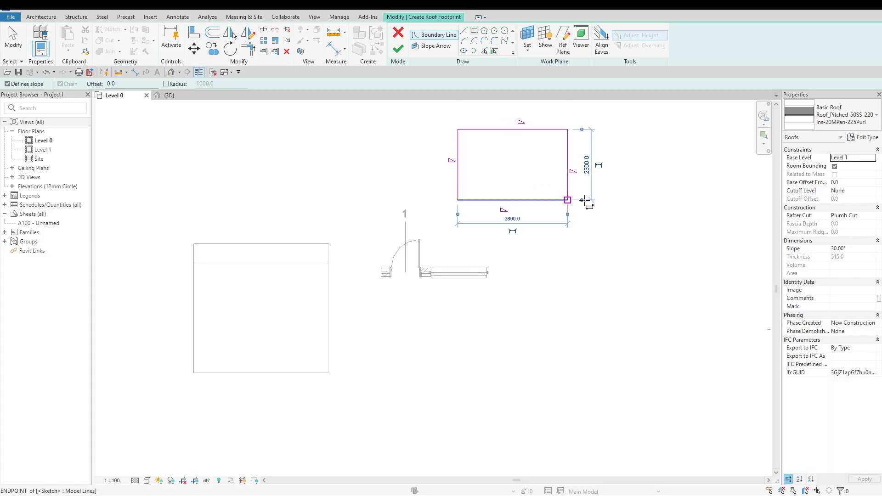
key("Escape")
key("Escape")
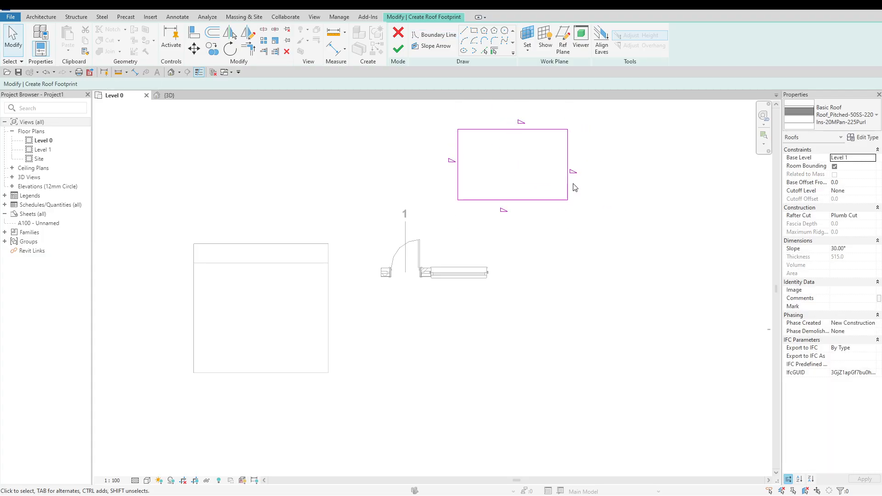
Set the slope of the roof boundary's right edge to 10° and finish the footprint roof
left_click(568, 183)
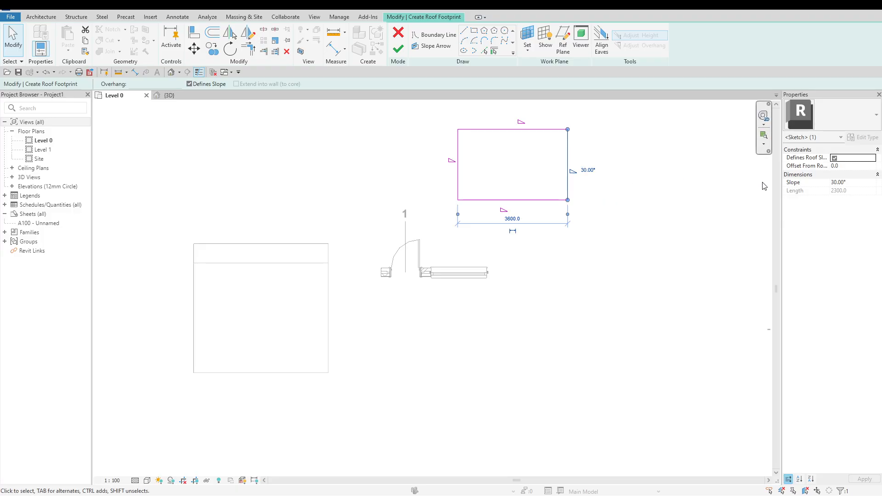
left_click(853, 184)
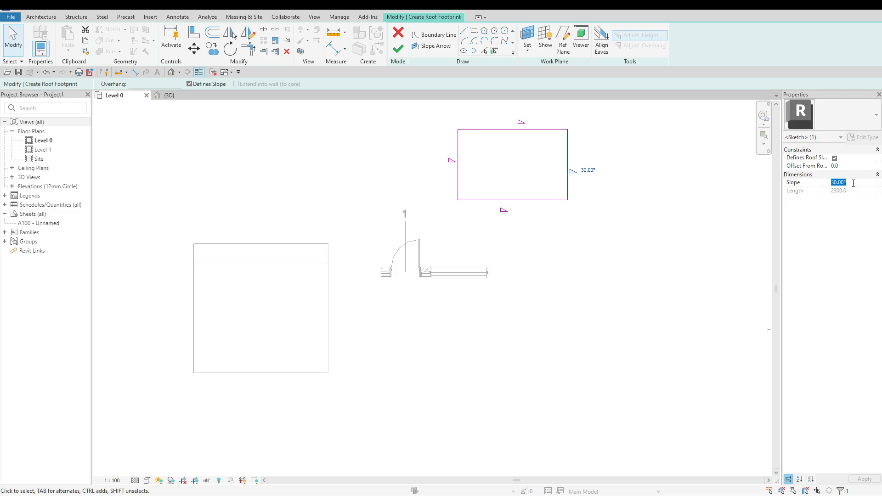
type("10")
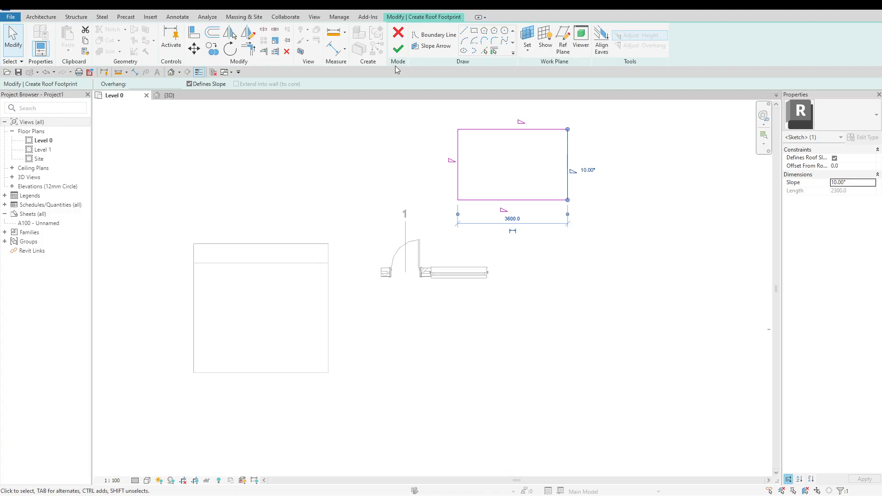
left_click(398, 47)
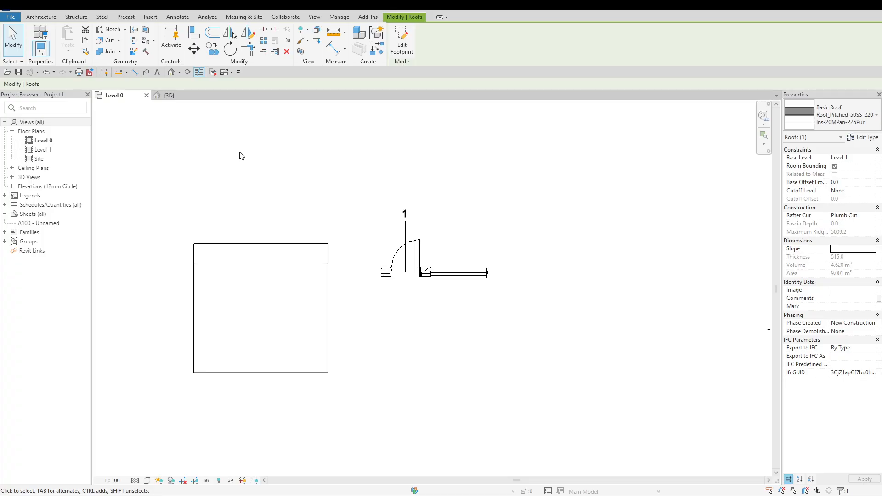
Examine the footprint roof in the 3D view and delete it
left_click(182, 96)
scroll(271, 334, "down", 4)
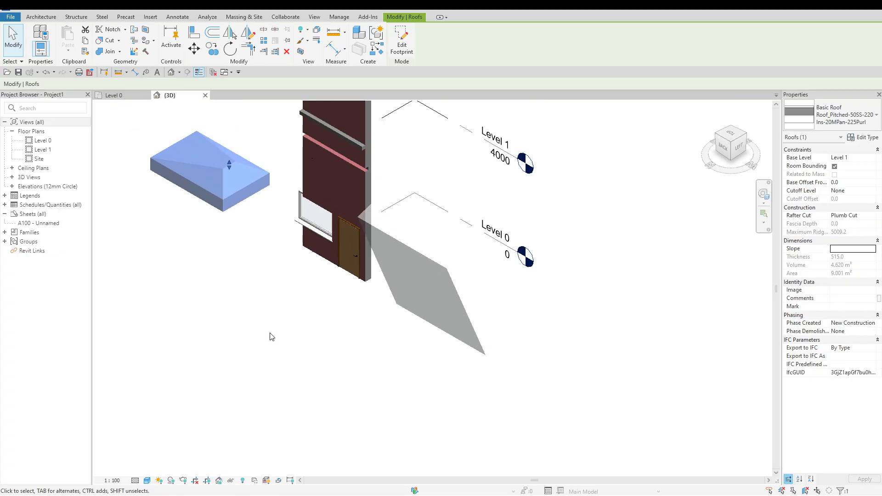
left_click(162, 185)
scroll(180, 184, "up", 1)
scroll(179, 183, "up", 2)
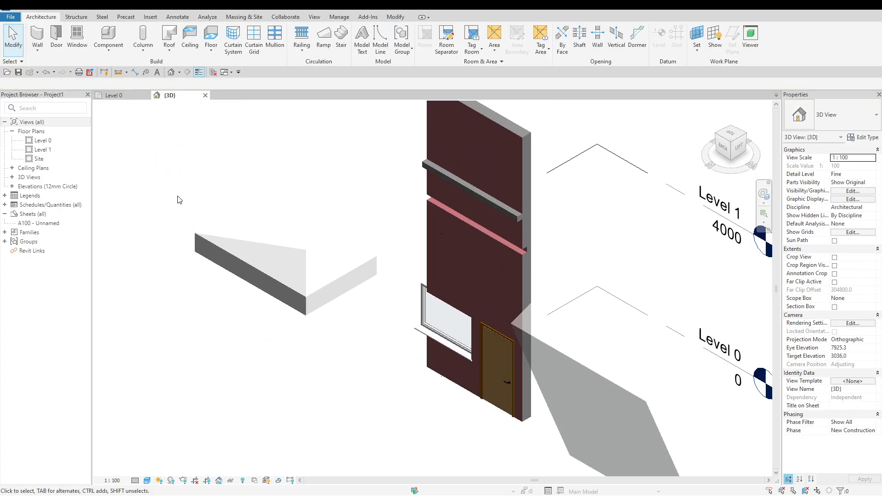
left_click(299, 214)
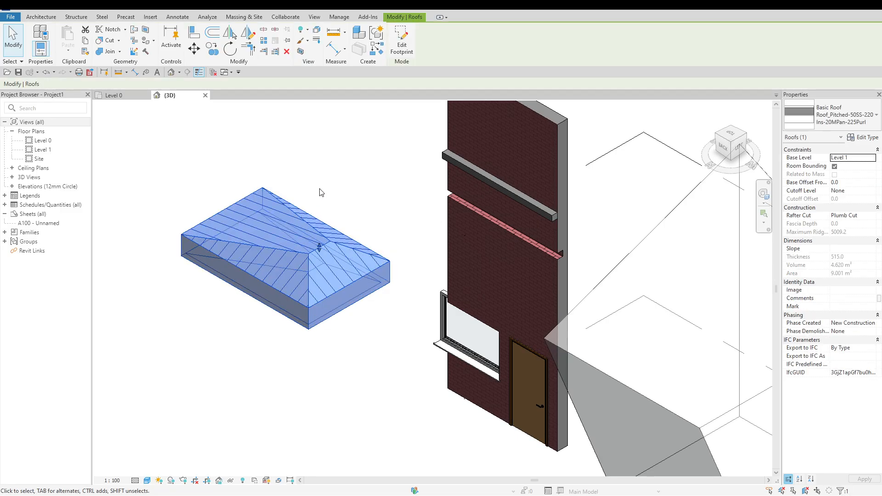
key("Delete")
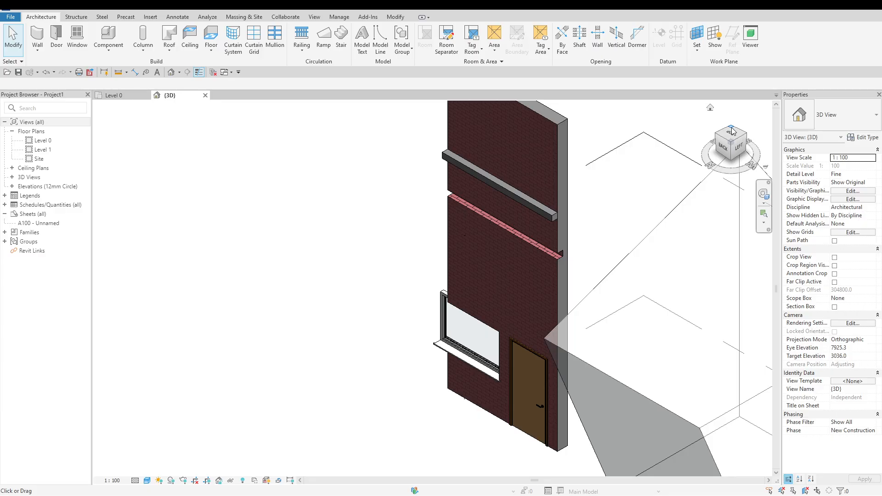
Turn the 3D view to the front-right corner and delete the window from the wall
left_click(731, 128)
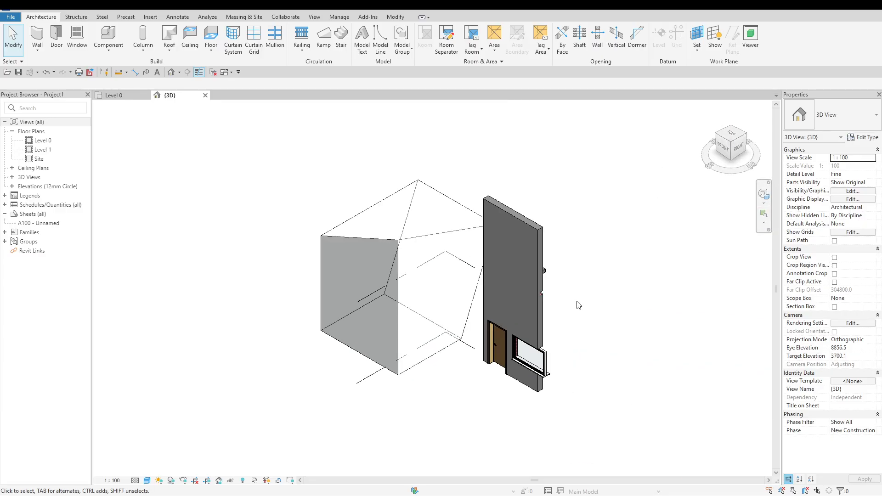
scroll(559, 365, "up", 5)
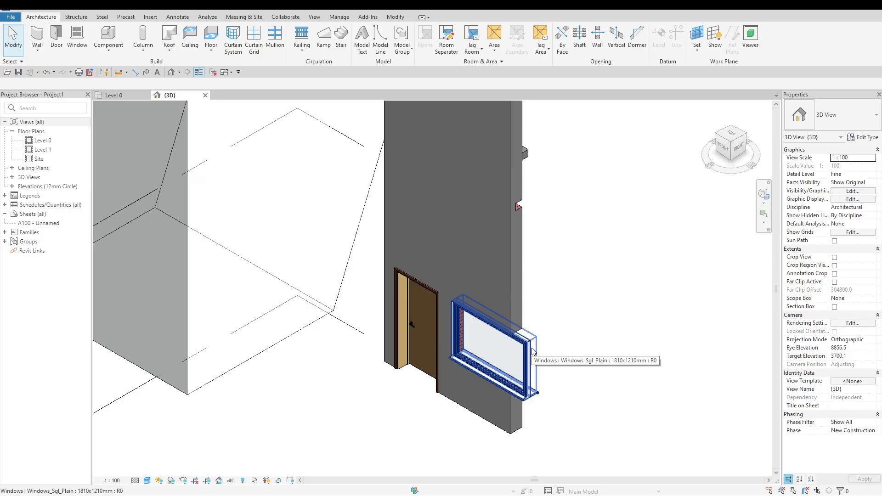
left_click(546, 352)
key("Delete")
scroll(550, 346, "down", 1)
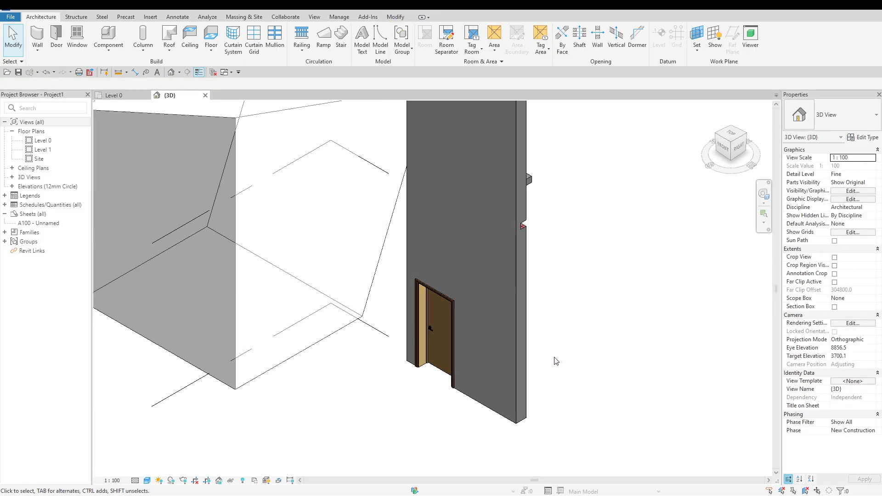
Set the large wall face containing the door as the active work plane
left_click(697, 54)
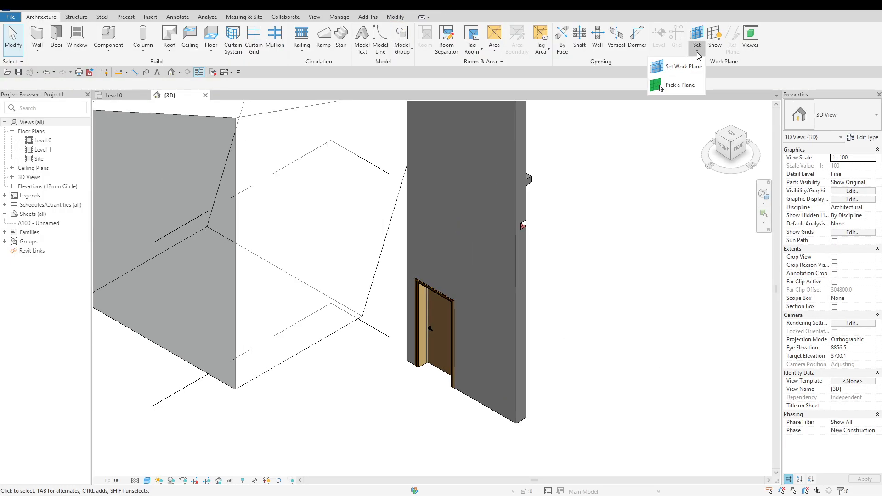
left_click(688, 90)
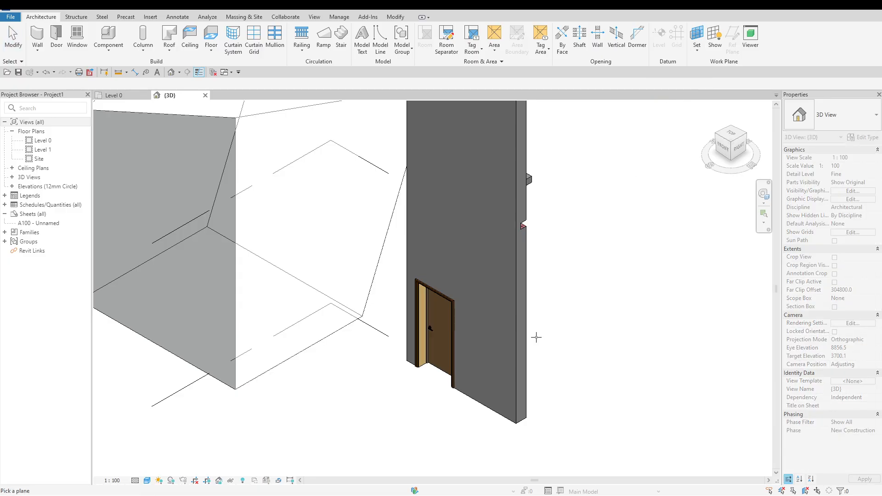
scroll(536, 337, "down", 1)
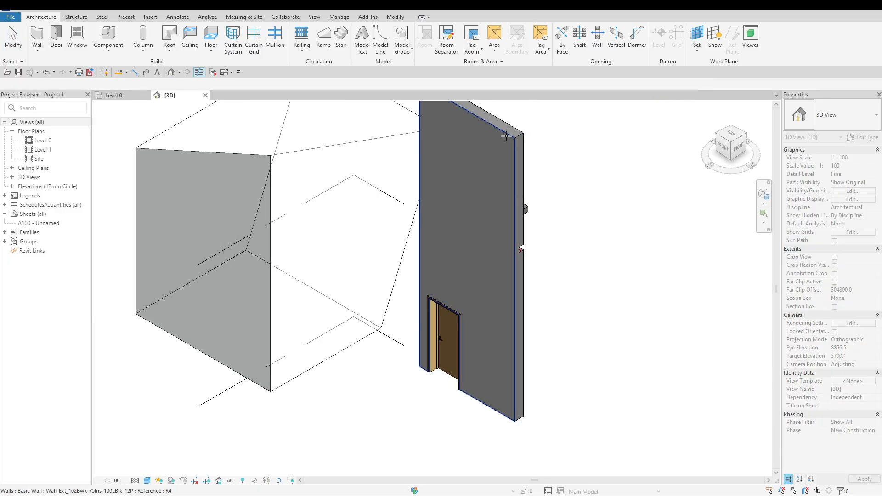
left_click(509, 184)
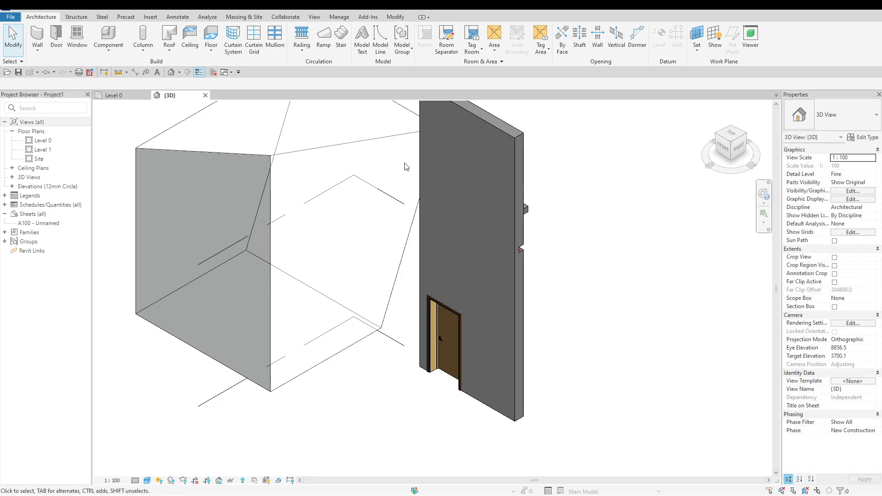
Create a Roof by Extrusion referenced to Level 1 from a two-line peaked profile above the door, and delete it
left_click(169, 46)
left_click(155, 84)
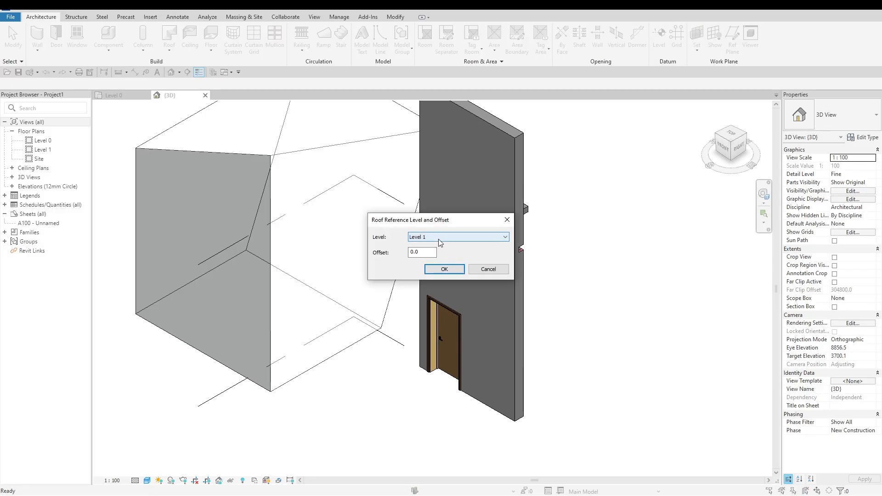
left_click(449, 271)
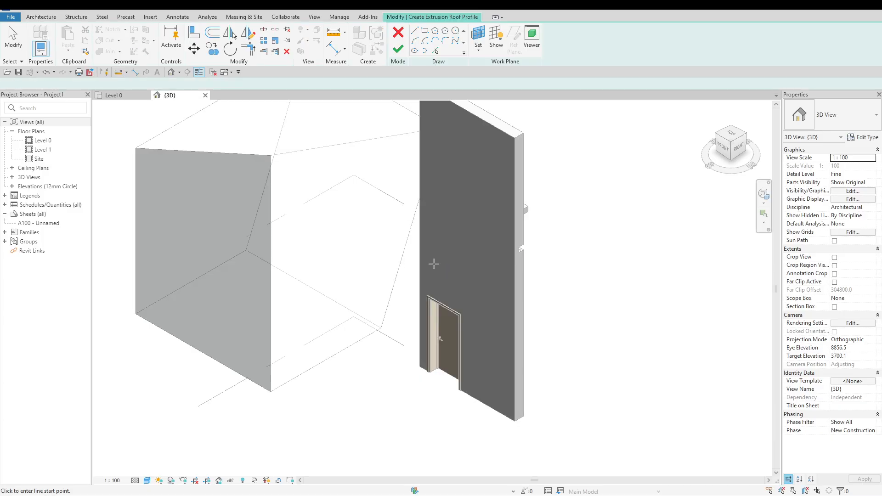
left_click(428, 262)
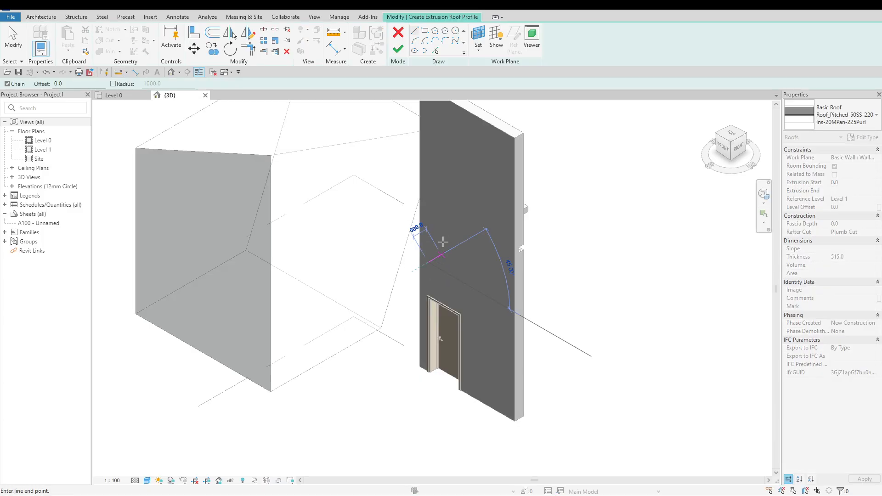
left_click(457, 214)
left_click(485, 270)
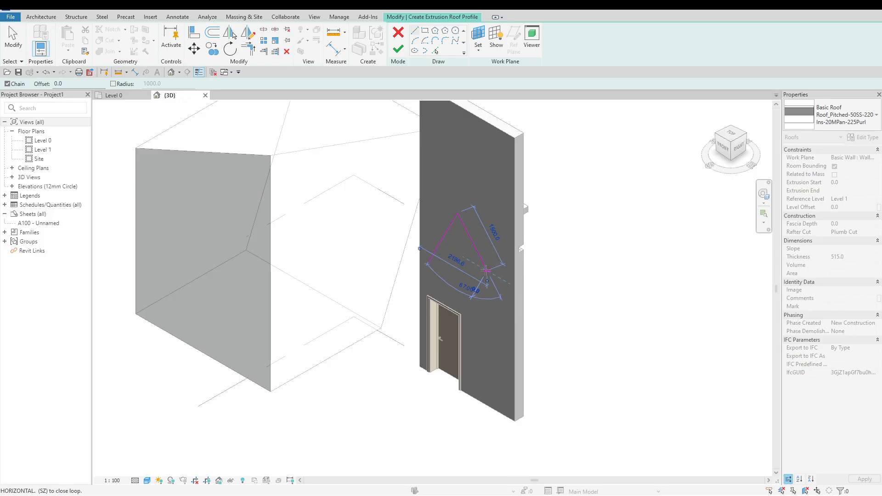
key("Escape")
key("Escape")
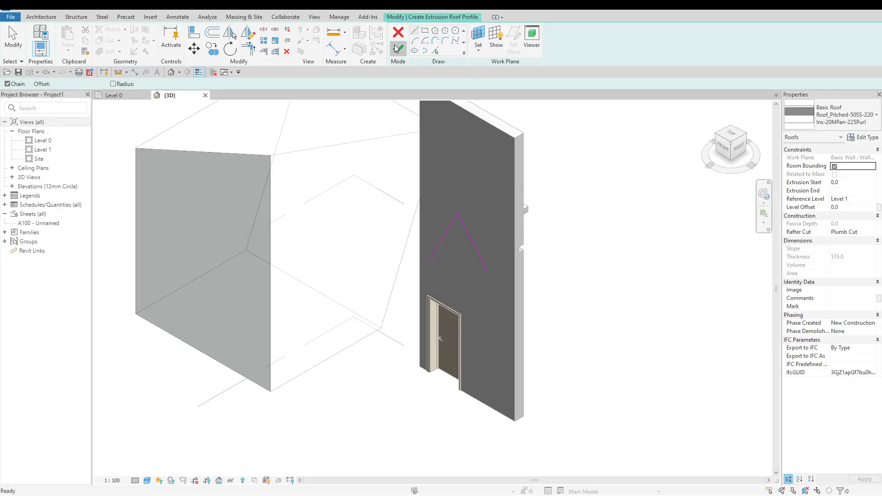
left_click(568, 208)
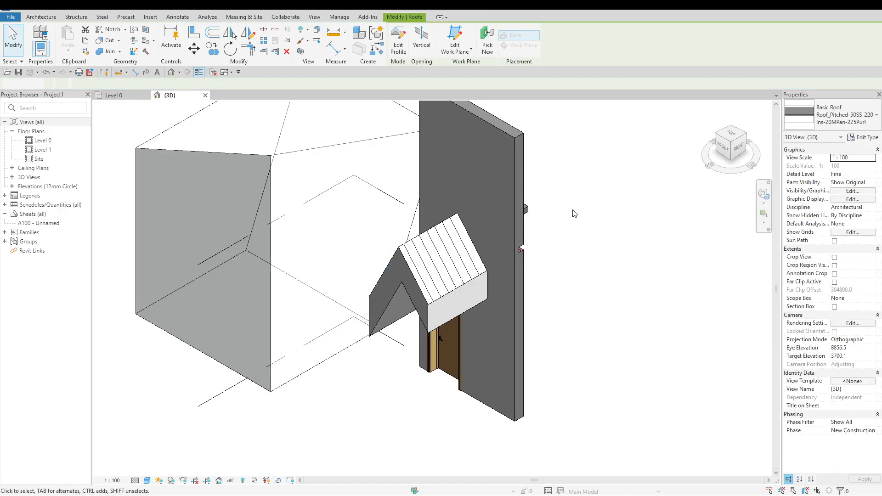
left_click(471, 281)
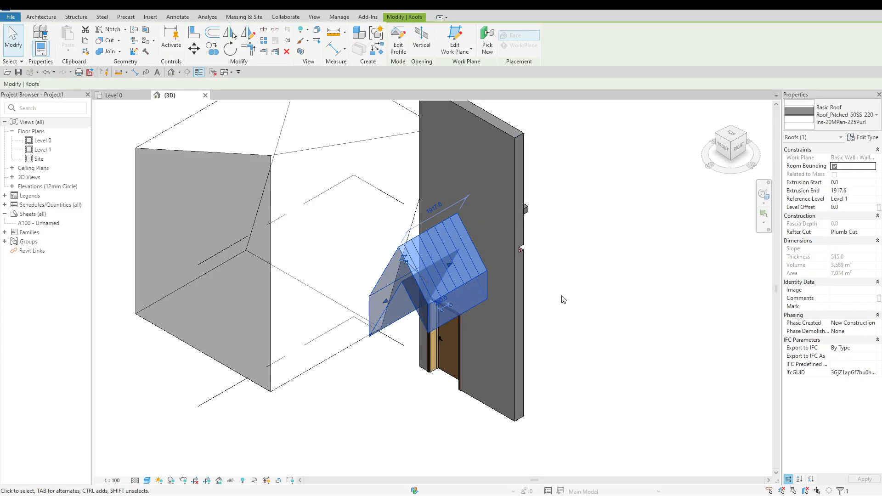
key("Delete")
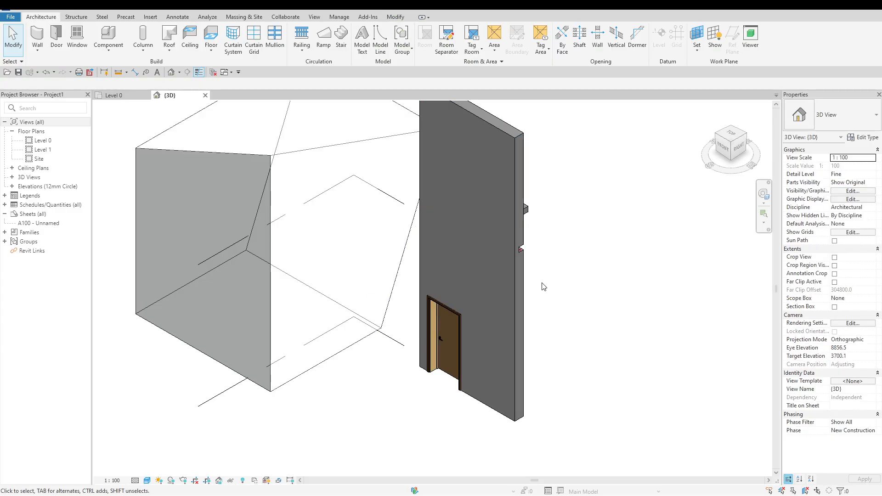
Create a Roof by Face on the top face of the mass using the Roof_Generic-400mm type
left_click(171, 54)
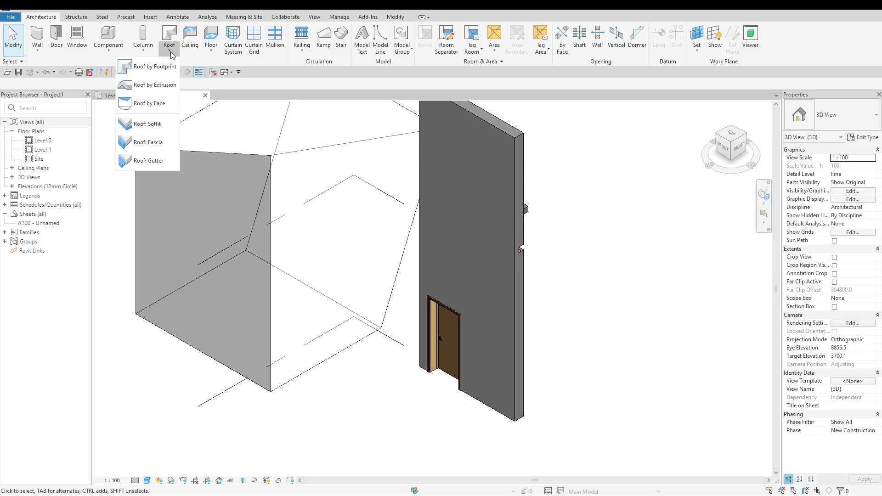
left_click(167, 105)
scroll(350, 442, "down", 3)
scroll(323, 397, "up", 2)
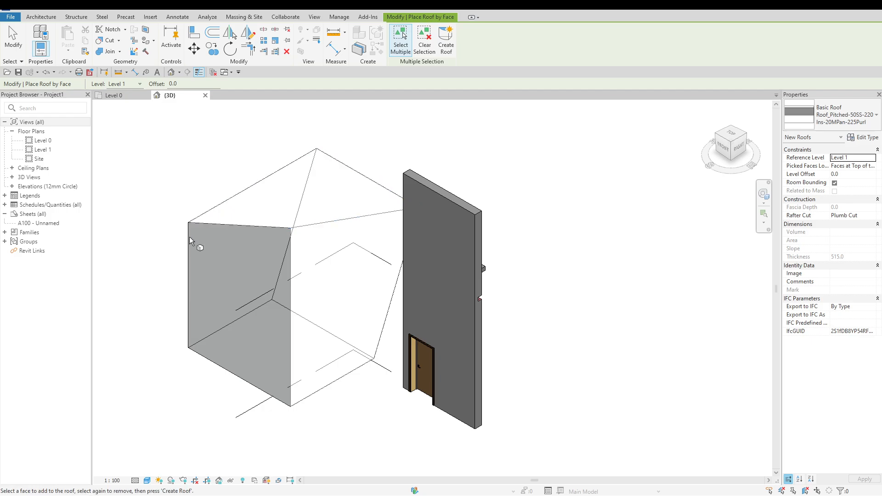
left_click(835, 120)
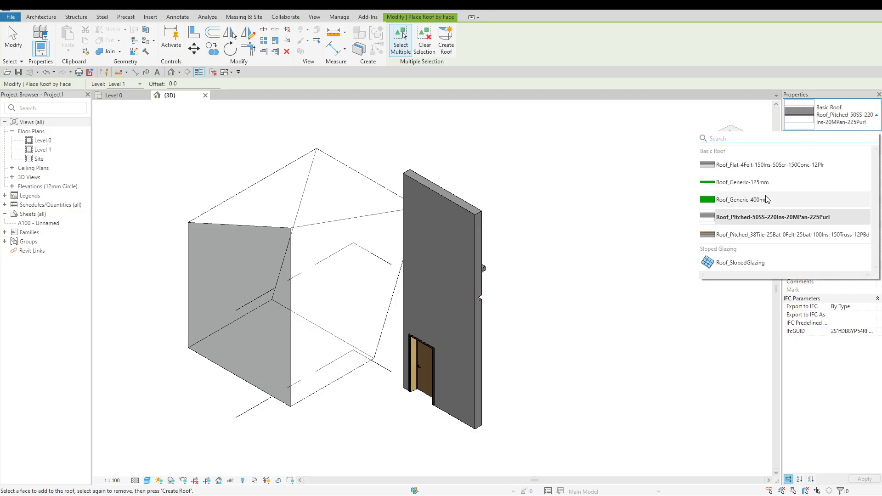
left_click(753, 199)
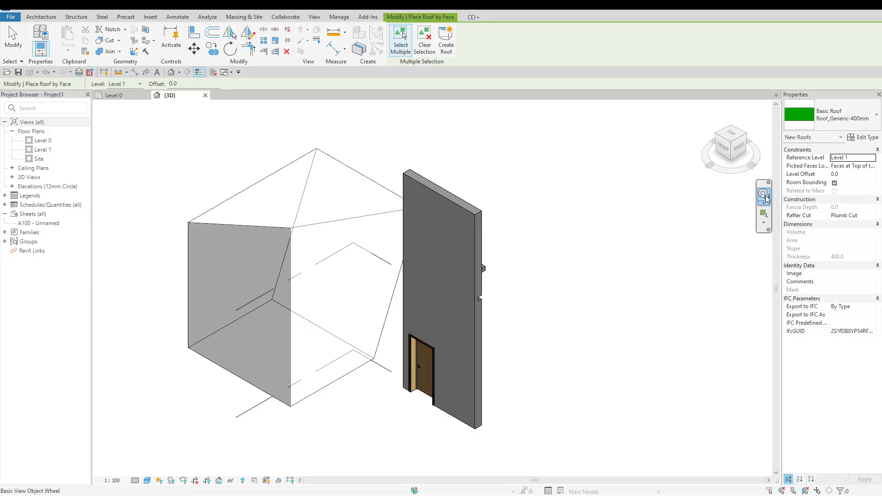
left_click(279, 170)
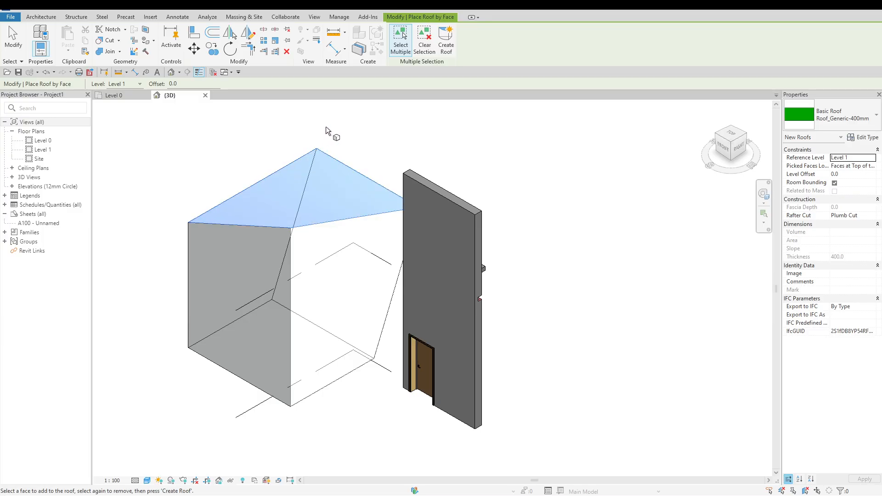
left_click(445, 41)
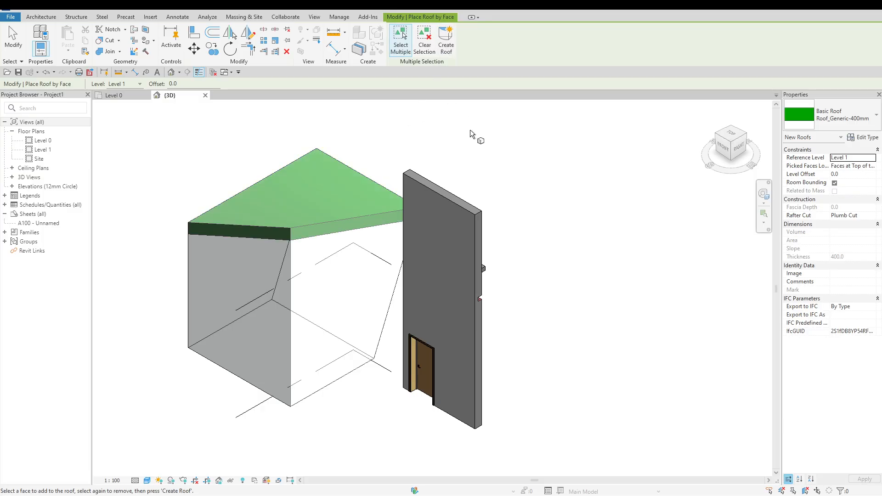
key("Escape")
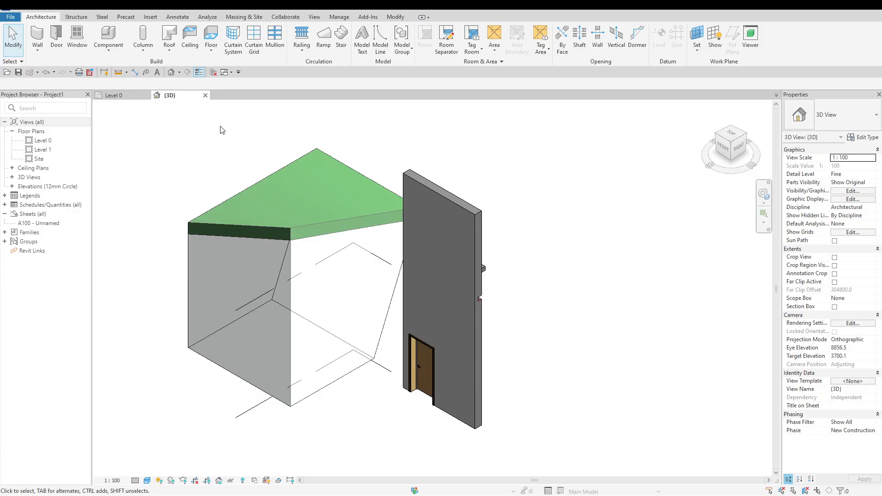
Look through the massing tools and delete the green roof from the top of the mass
left_click(242, 17)
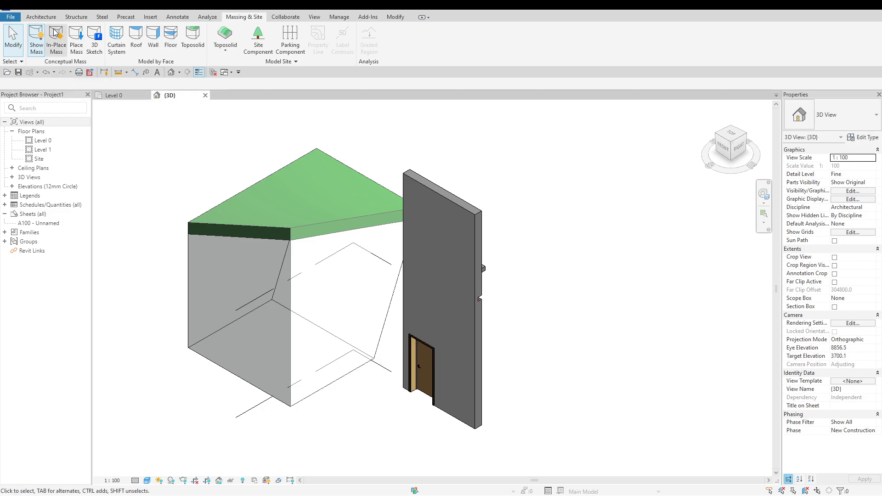
left_click(41, 18)
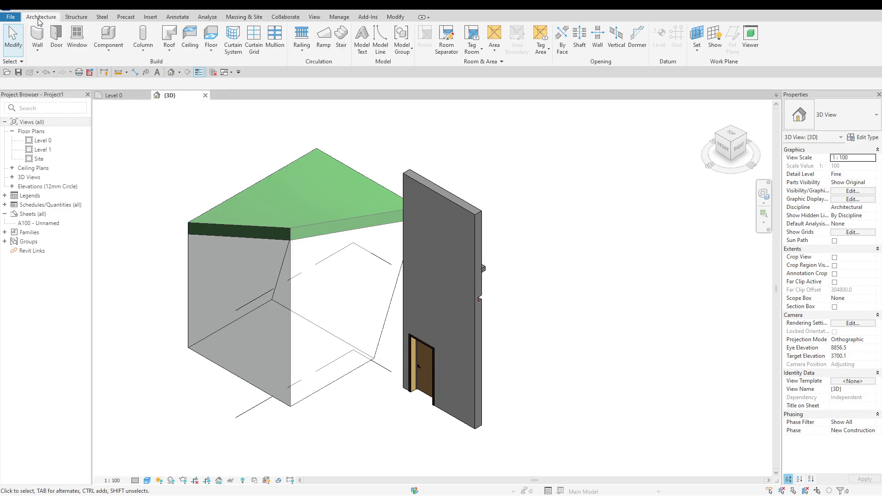
left_click(280, 166)
left_click(261, 162)
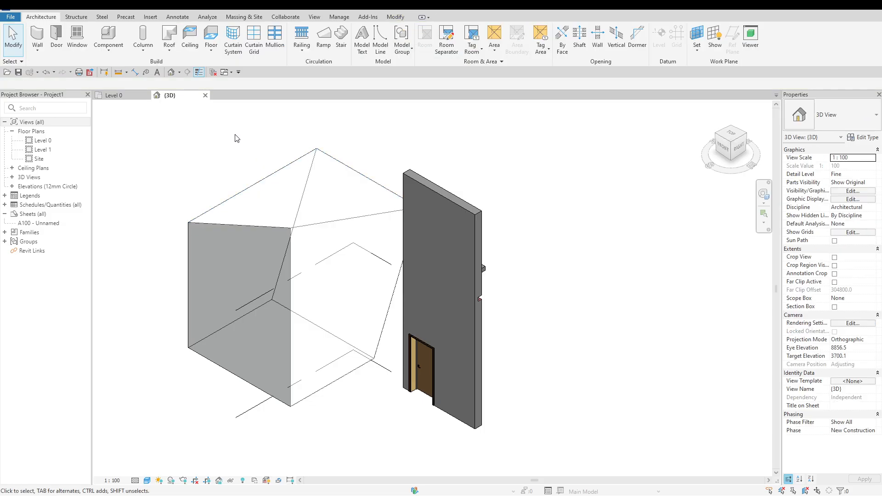
Try to start a ceiling in the 3D view, switch to the Level 0 floor plan and expand the list of ceiling plans
left_click(195, 49)
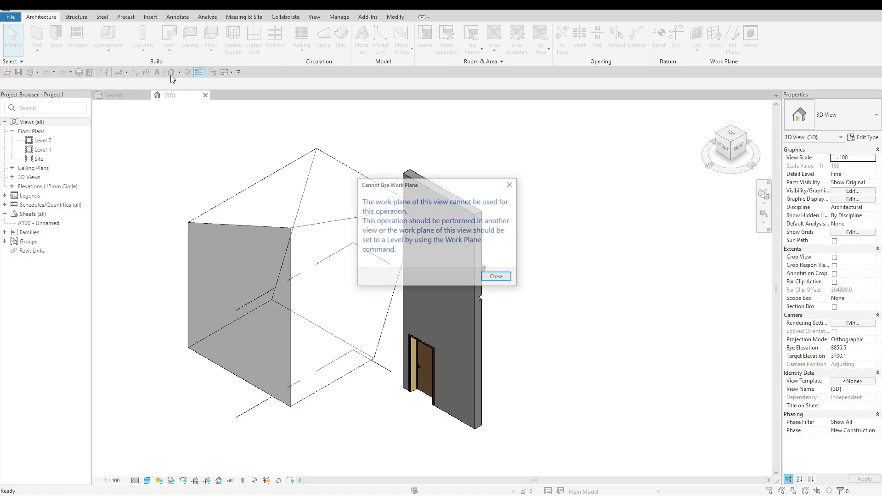
left_click(129, 98)
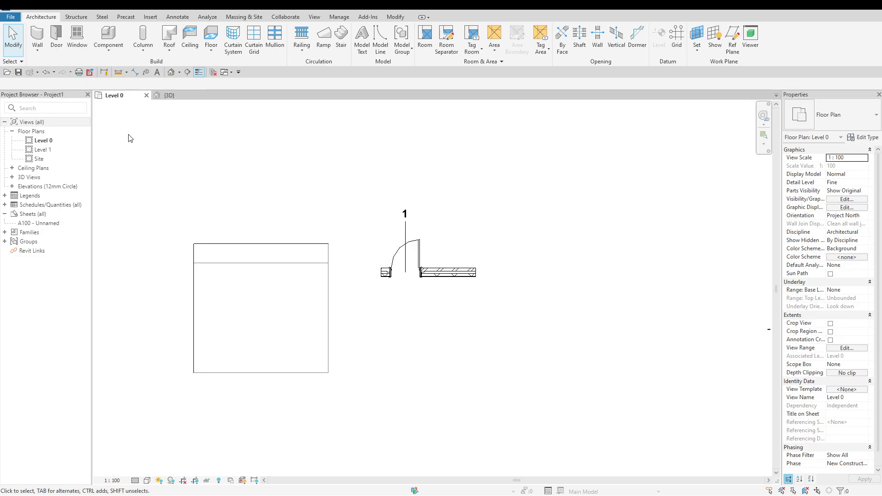
left_click(12, 169)
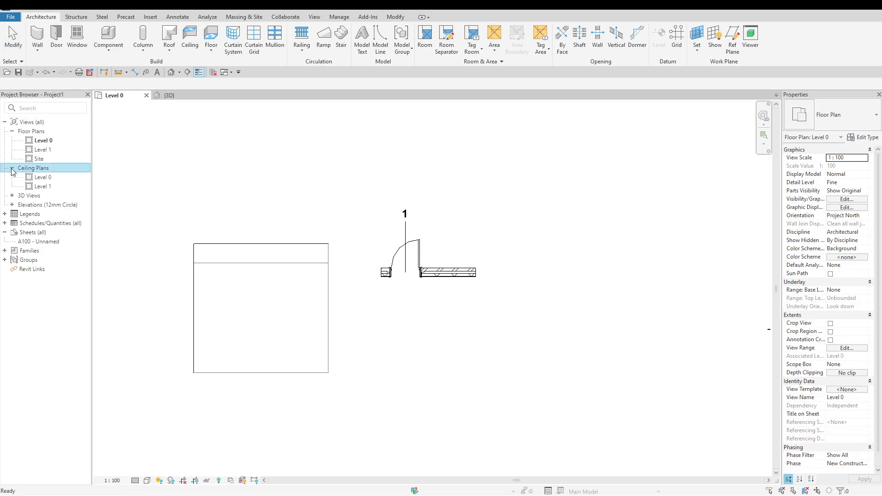
left_click(44, 178)
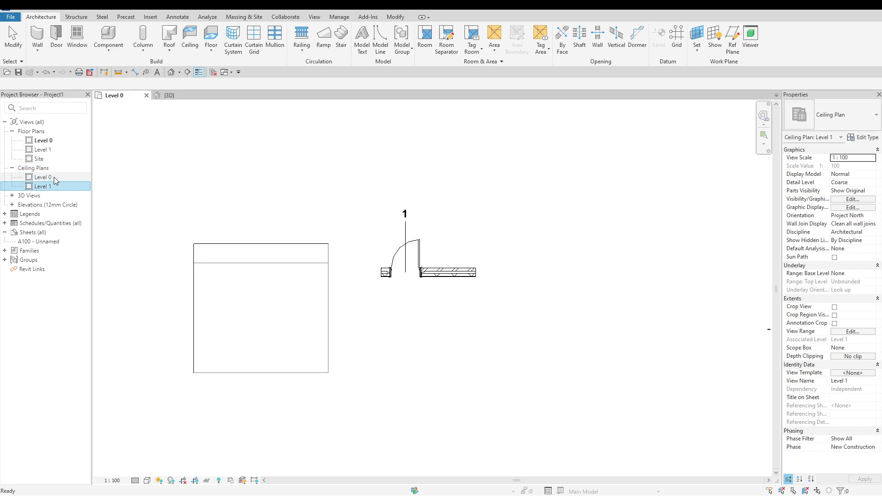
Inspect the height offset setting of an automatic ceiling on Level 0 and leave the Ceiling command
left_click(190, 43)
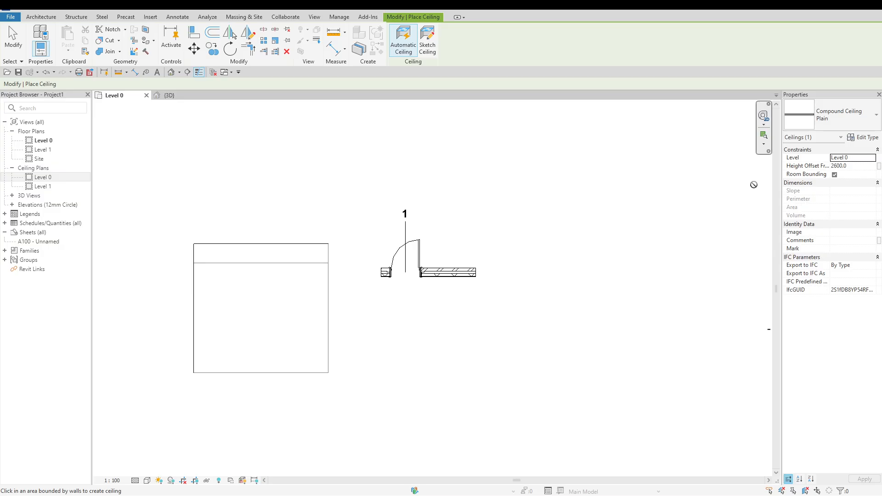
left_click(860, 167)
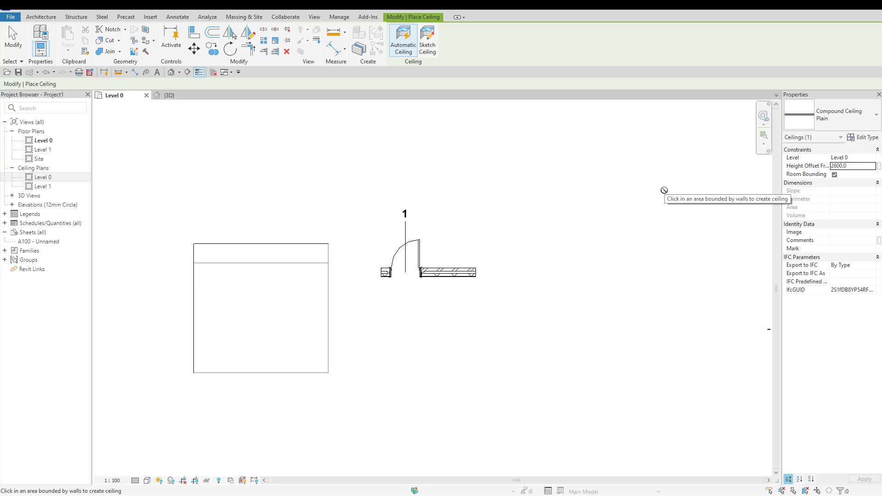
key("Escape")
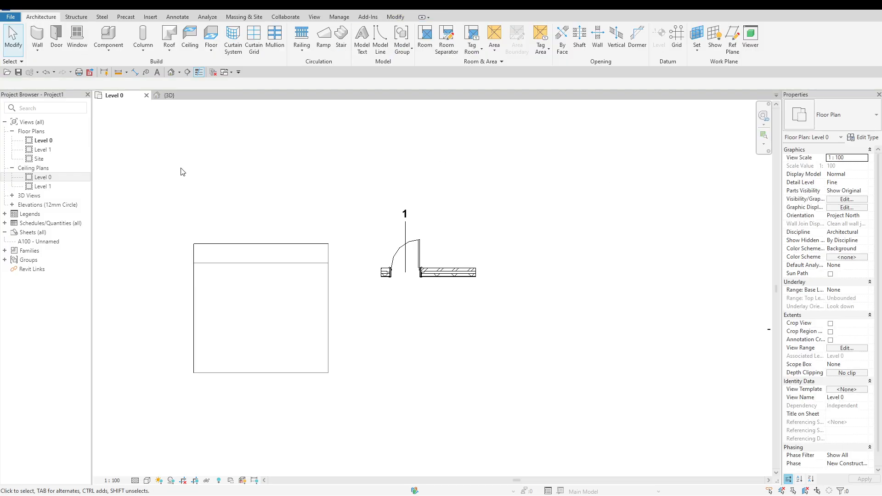
Start an architectural floor on Level 0 and sketch a rectangular boundary about 3000 by 2200 mm in the empty area beyond the door wall
left_click(213, 53)
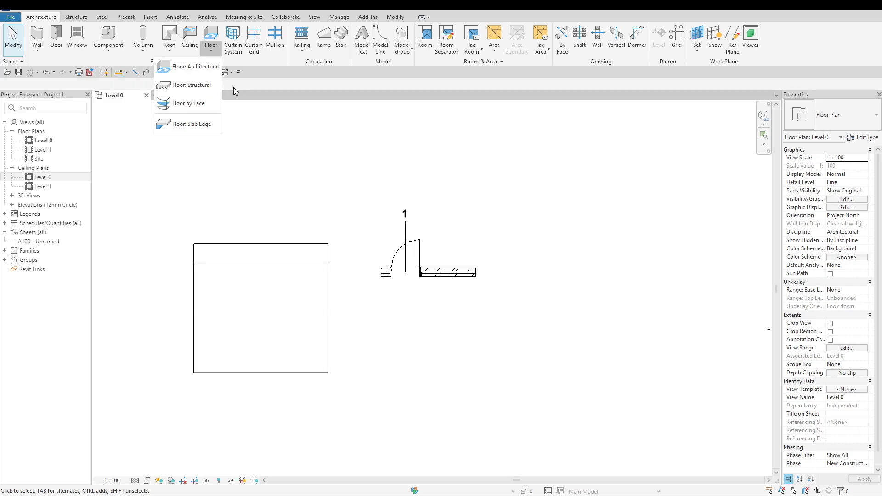
left_click(207, 75)
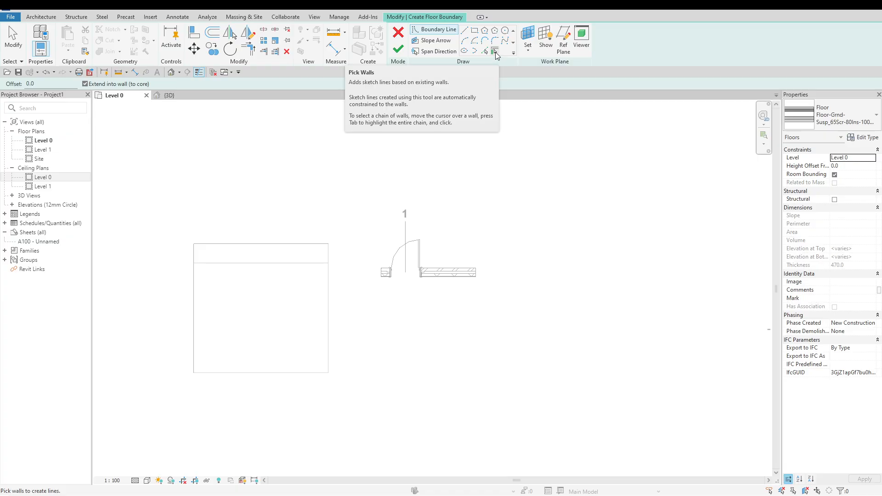
left_click(475, 31)
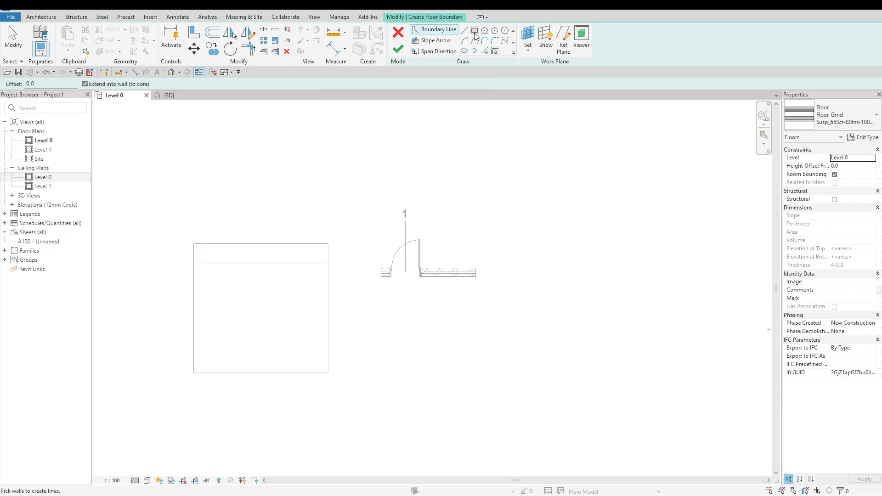
left_click(468, 131)
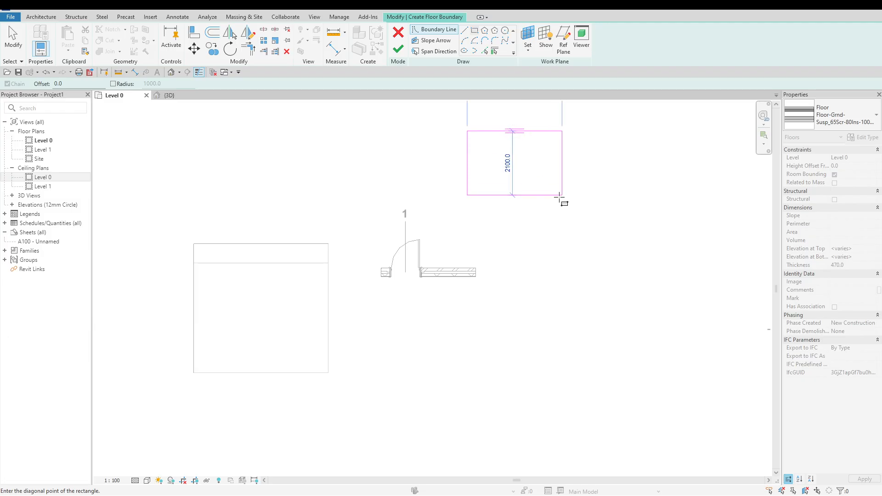
left_click(560, 198)
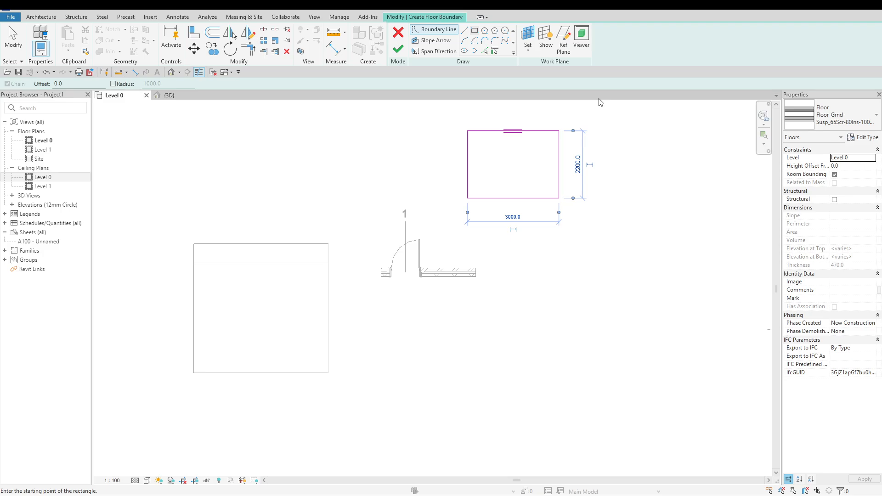
Sketch a rectangular opening about 700 by 600 mm inside the floor boundary, finish the floor and show it in the 3D view
left_click(493, 155)
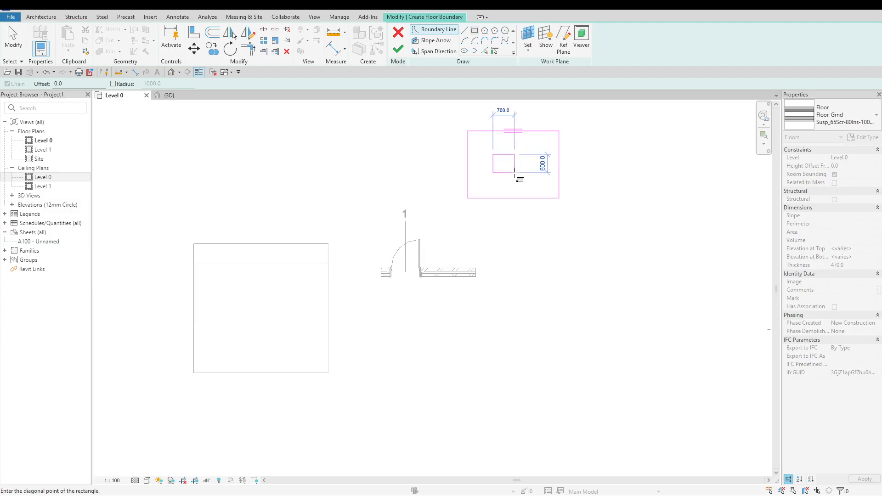
left_click(515, 173)
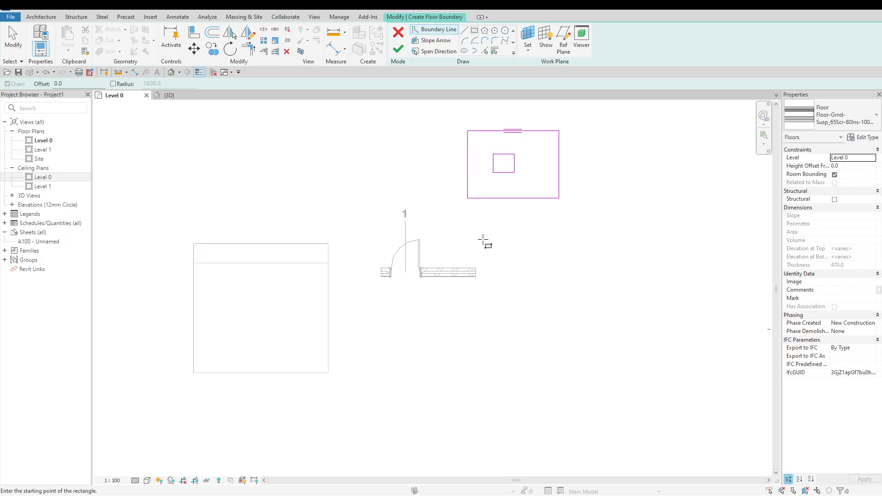
left_click(398, 50)
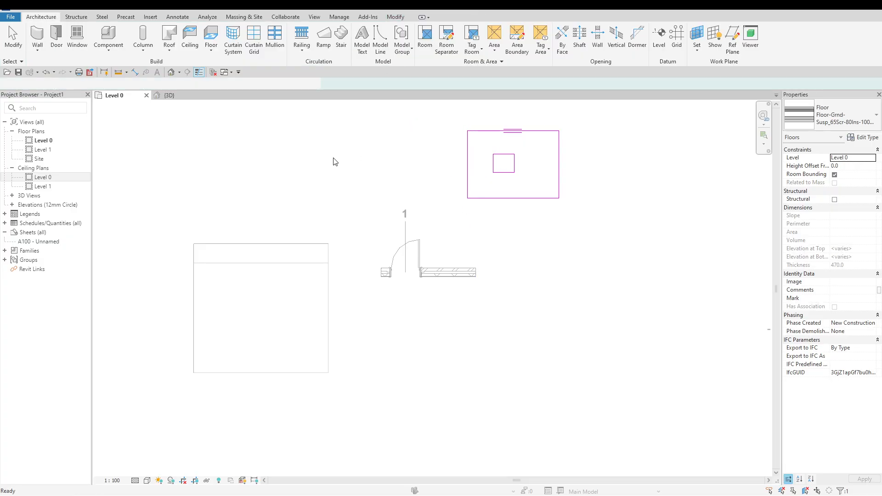
left_click(177, 96)
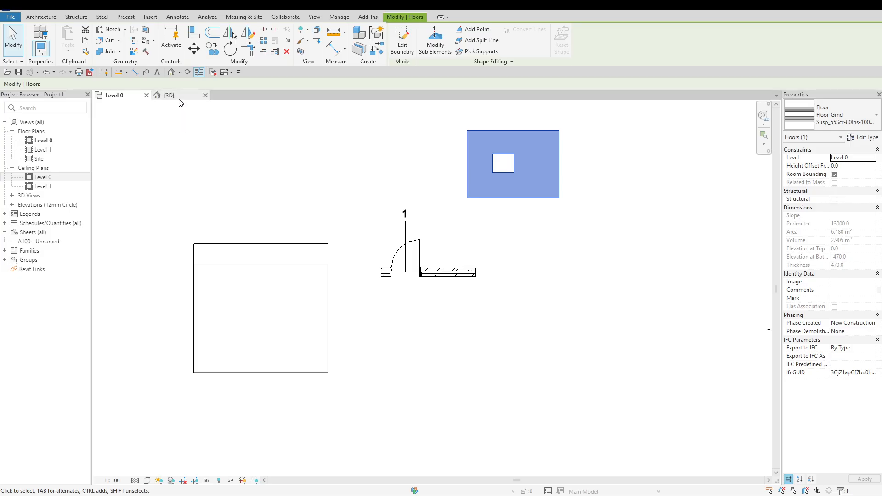
left_click(641, 312)
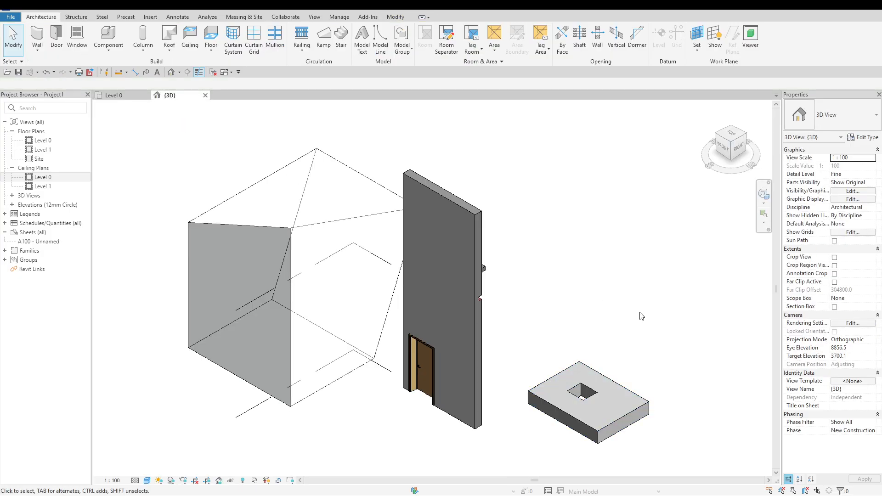
scroll(664, 436, "up", 3)
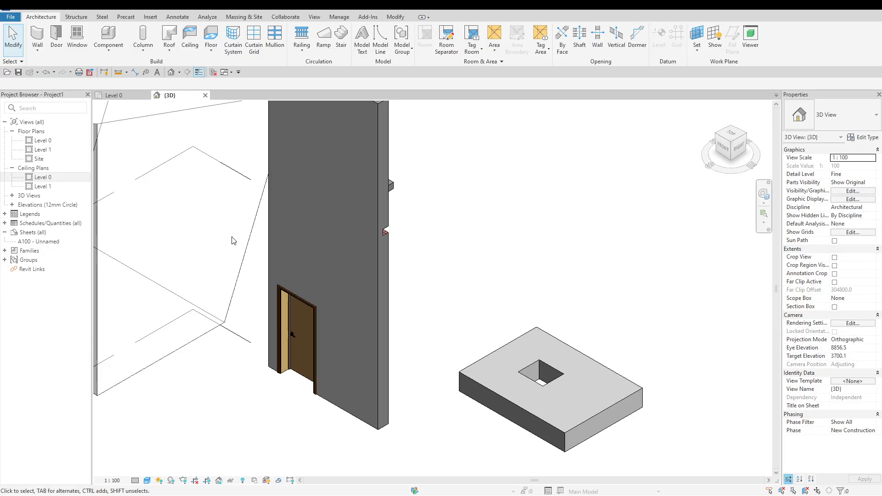
left_click(210, 54)
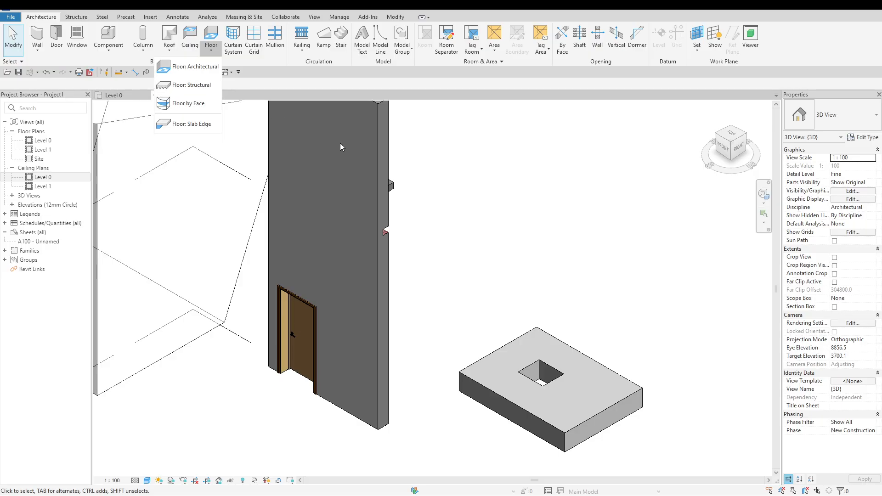
left_click(494, 193)
scroll(625, 261, "down", 2)
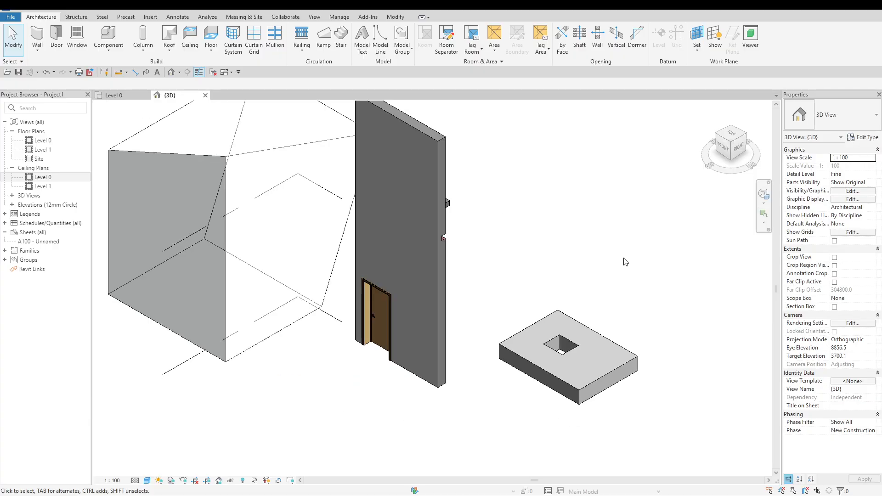
scroll(624, 259, "down", 1)
scroll(157, 133, "up", 1)
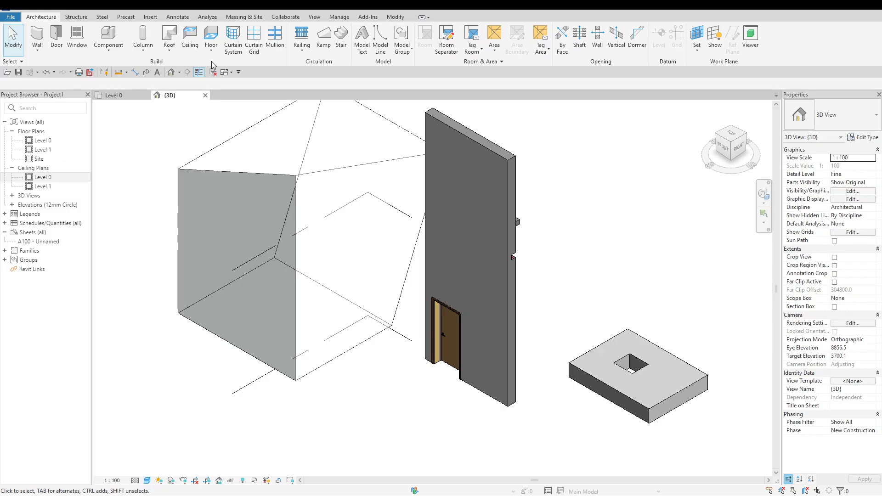
Add mass floors to the mass at Level 0 and Level 1
left_click(235, 134)
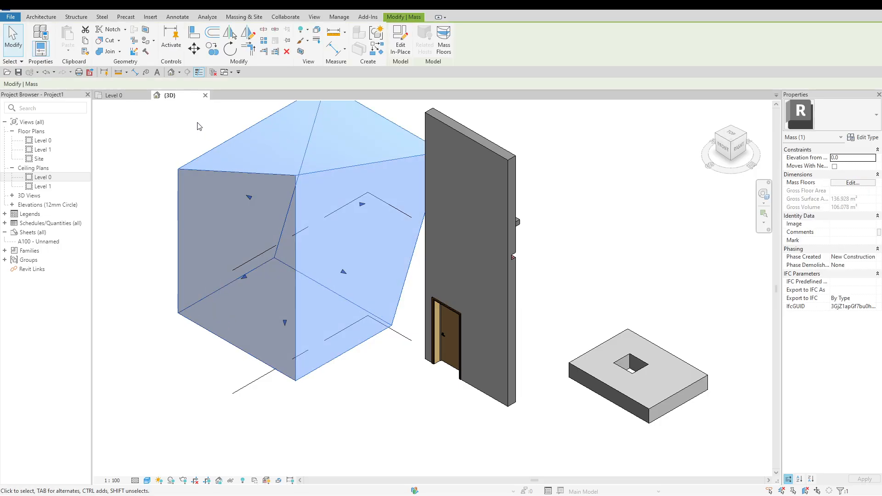
left_click(444, 43)
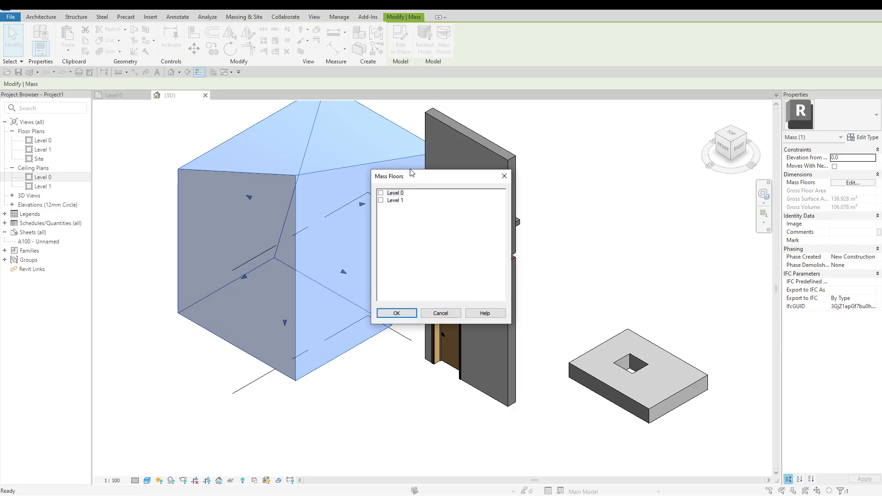
left_click(381, 201)
left_click(380, 193)
left_click(397, 313)
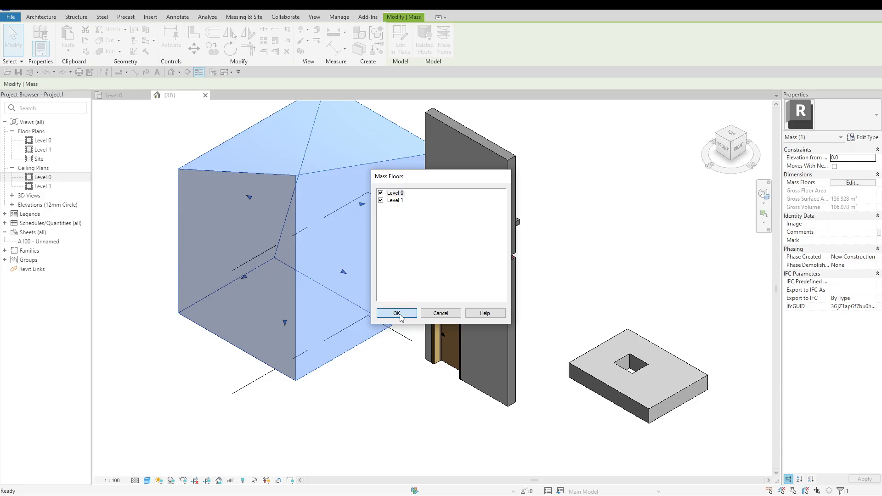
left_click(364, 405)
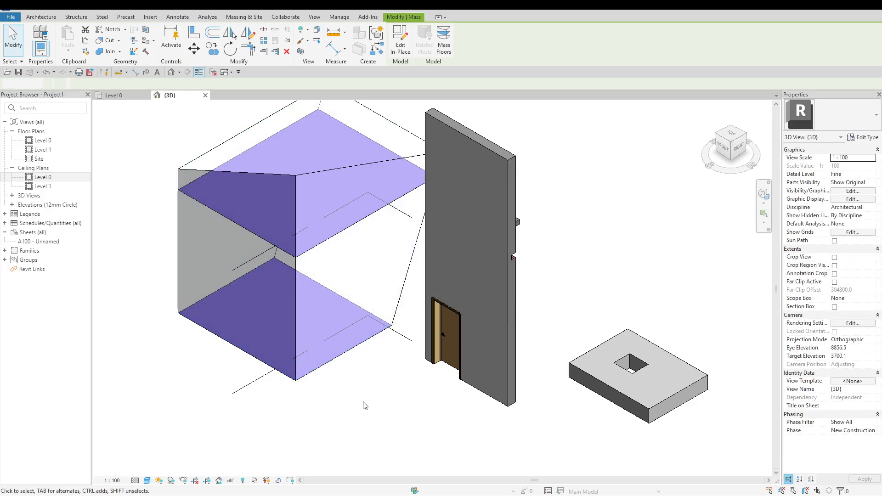
Create a floor by face from the mass floor at Level 1 using the Floor-Grnd-Susp_65Scr-80Ins-100Blk-75PC type
left_click(354, 228)
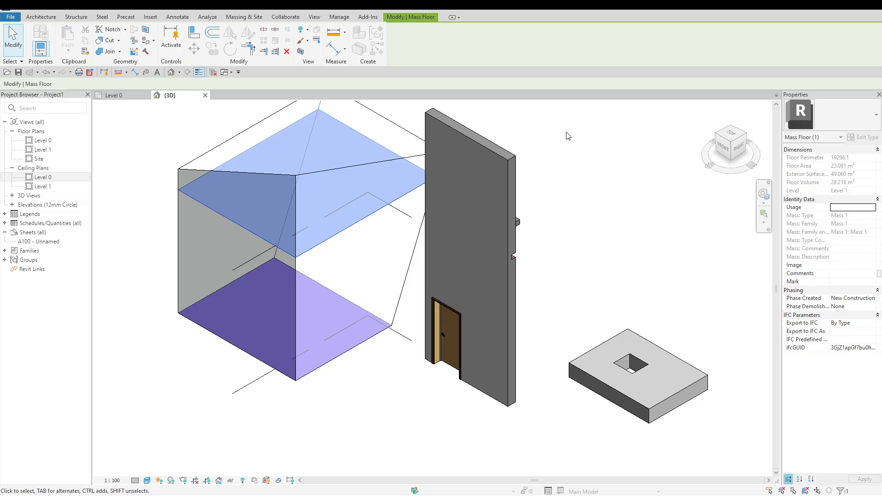
left_click(534, 126)
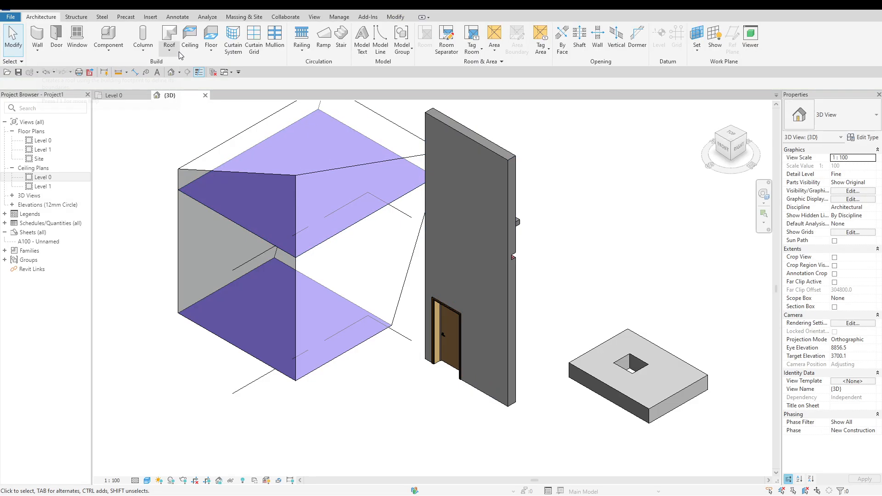
left_click(211, 49)
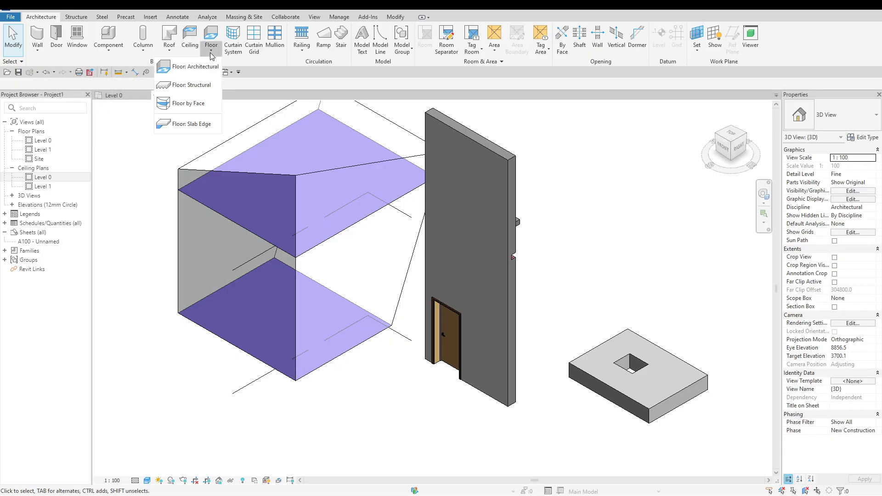
left_click(206, 101)
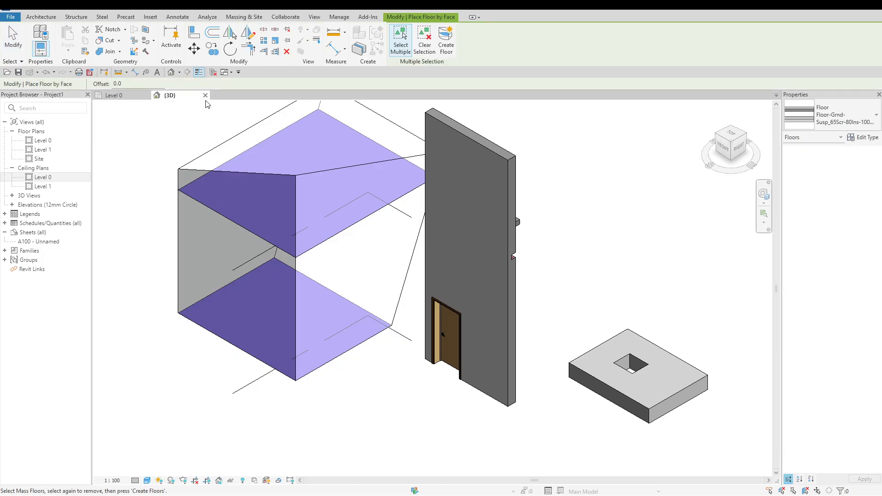
left_click(363, 221)
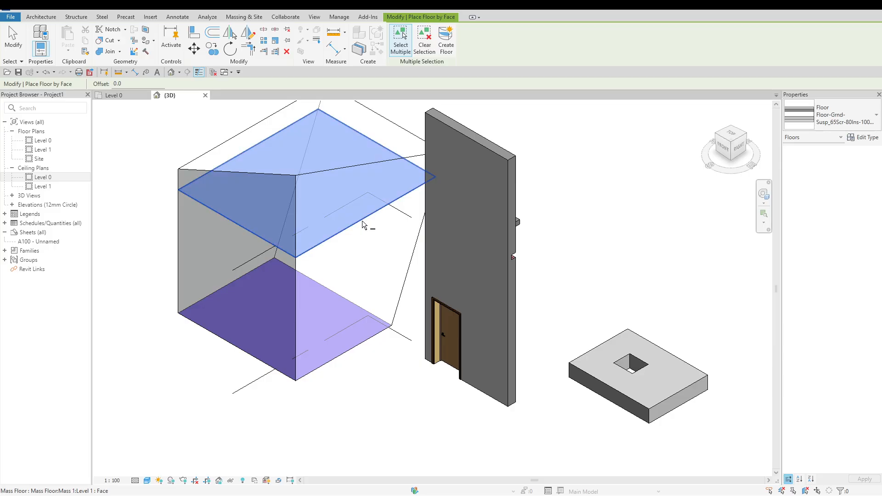
left_click(446, 48)
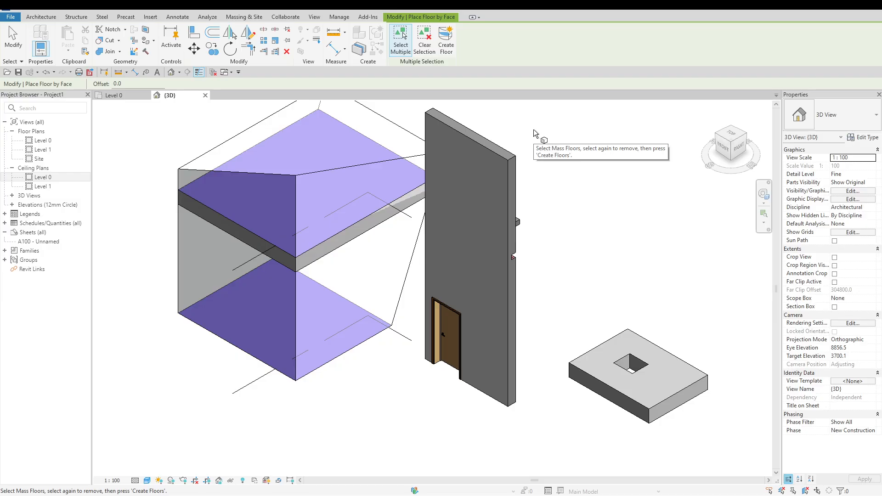
key("Escape")
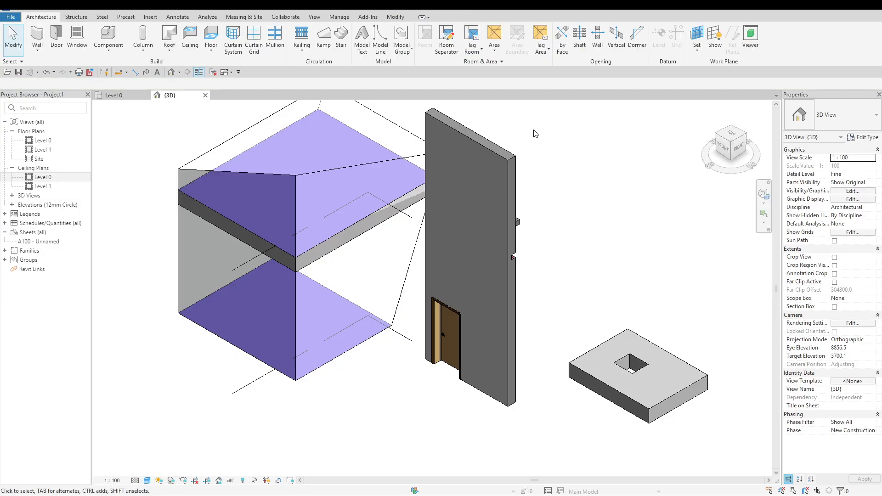
Start a Standard slab edge and place it along the lower front edge of the Level 1 floor facing the door wall
left_click(213, 52)
left_click(198, 123)
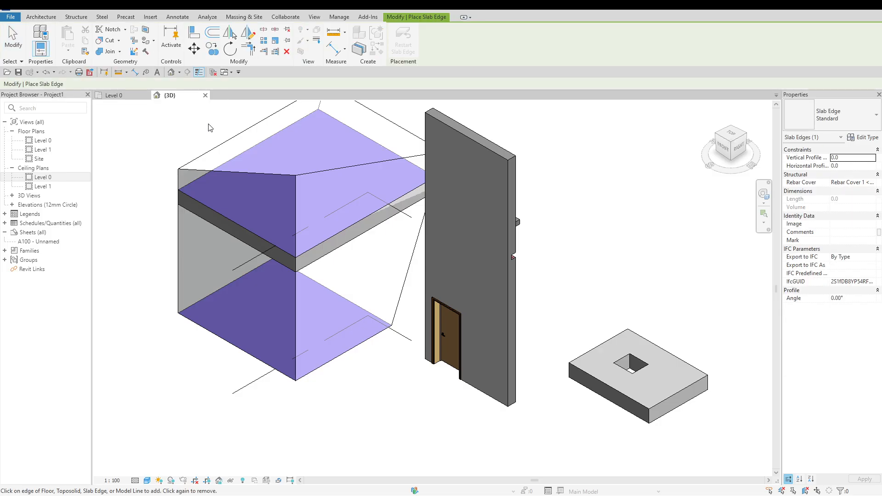
left_click(345, 254)
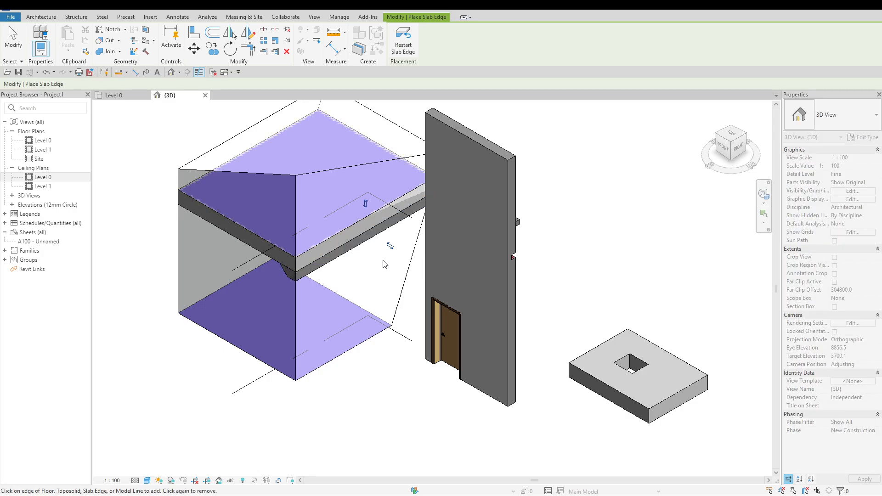
Add a slab edge along the adjoining lower edge of the Level 1 floor, view it from above and finish the command
left_click(734, 165)
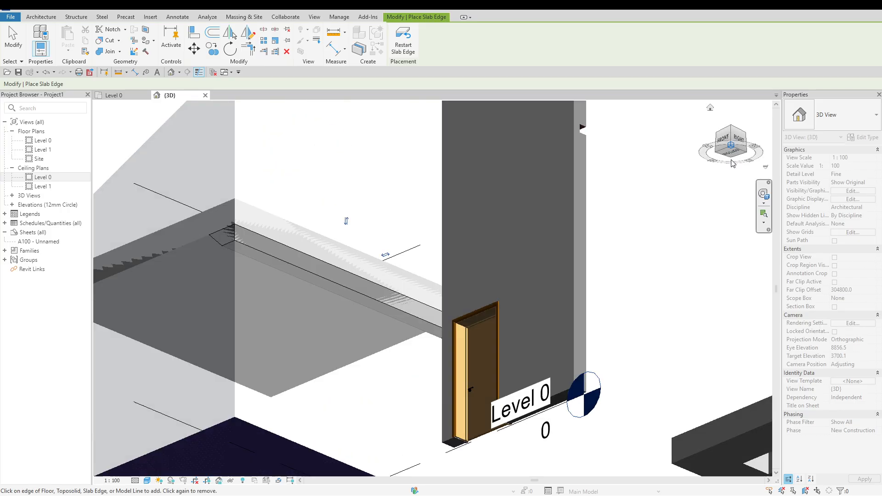
scroll(345, 197, "down", 6)
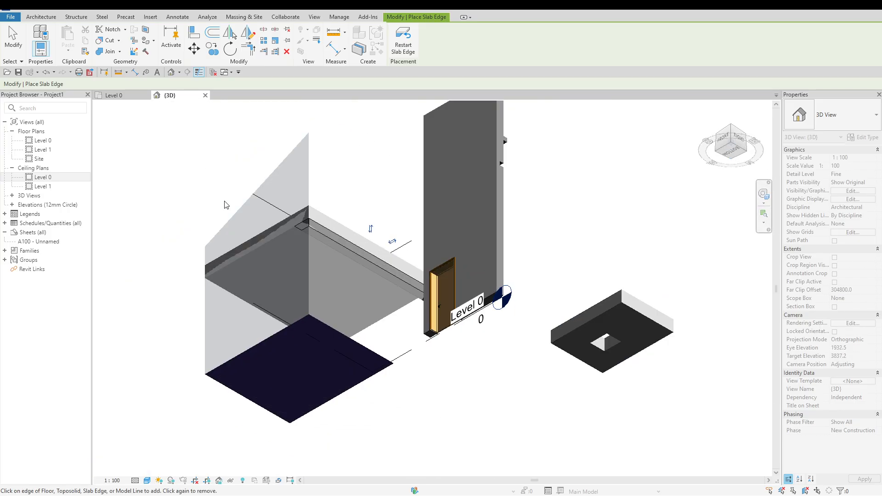
scroll(272, 212, "up", 3)
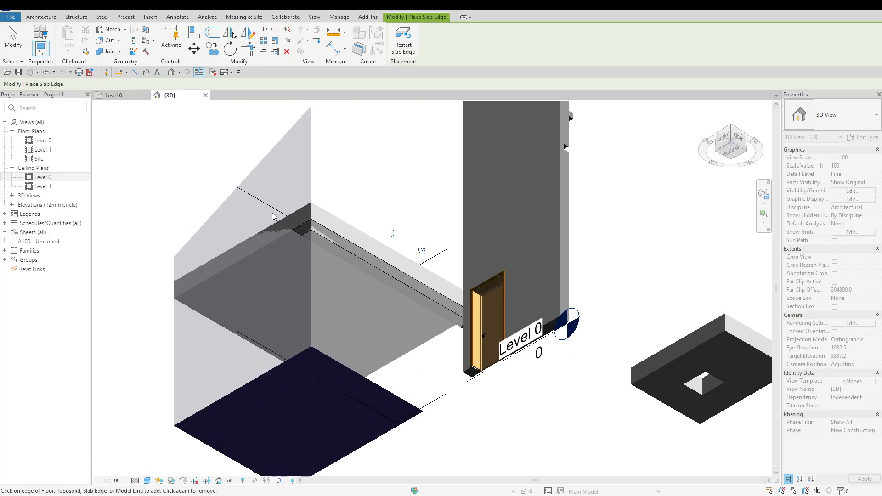
left_click(268, 249)
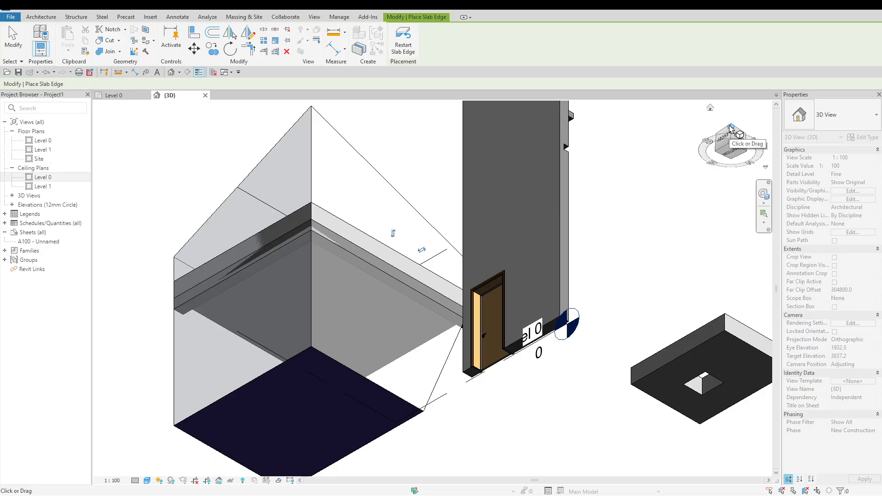
left_click(282, 244)
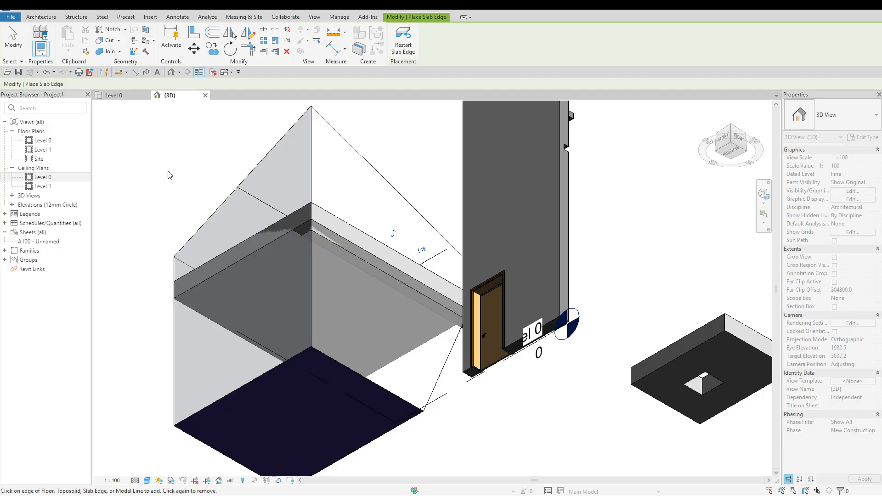
left_click(208, 280)
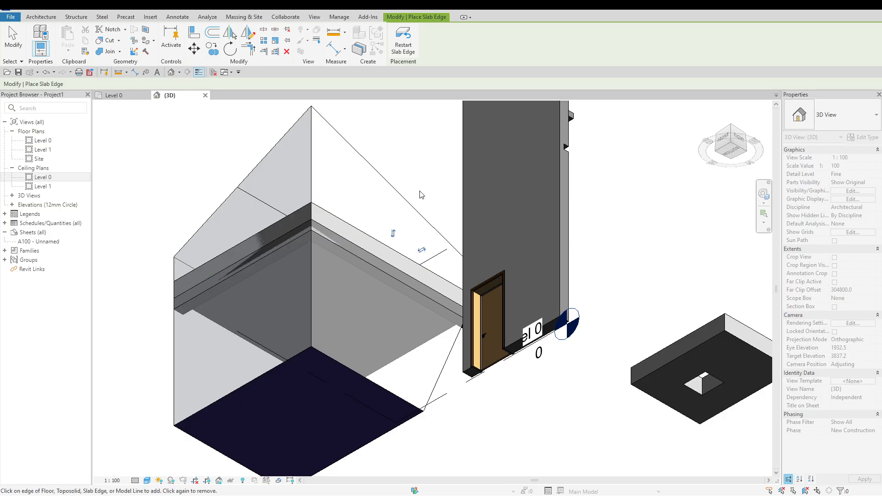
left_click(731, 130)
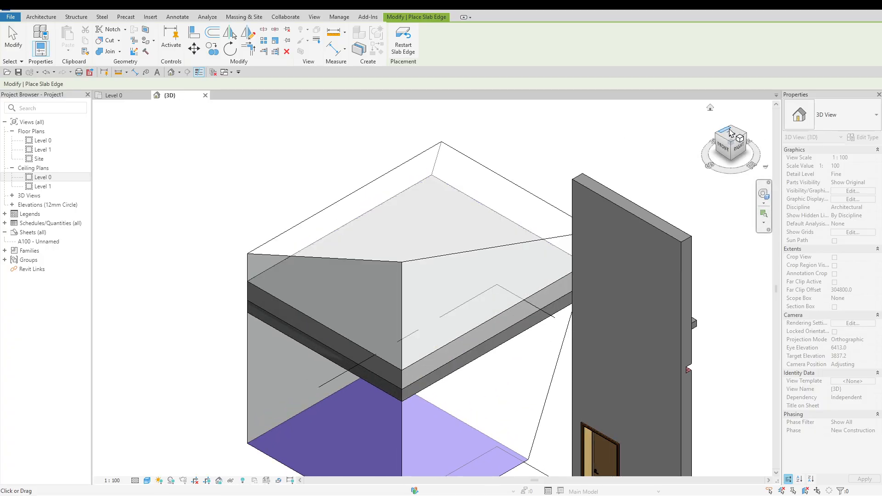
left_click(732, 131)
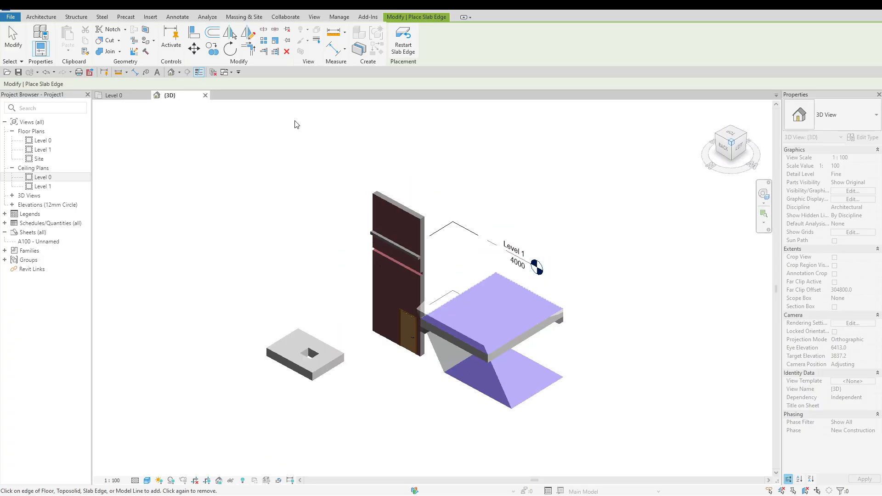
key("Escape")
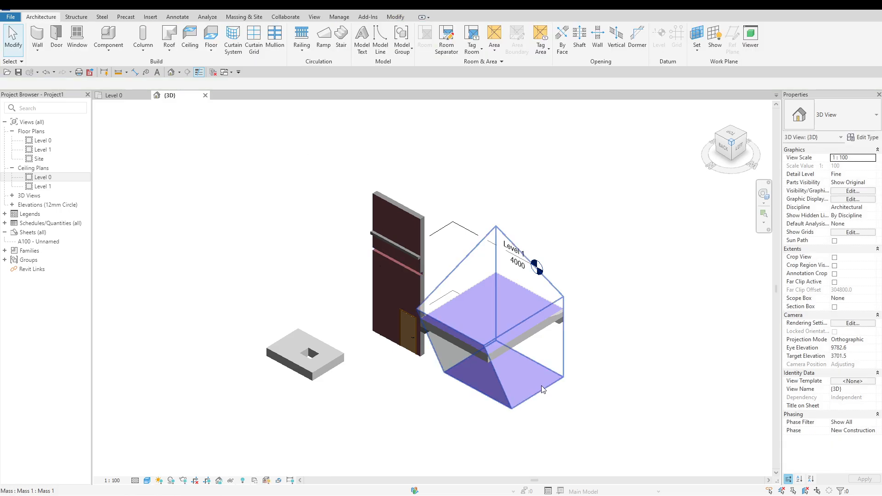
Delete the Level 1 floor on the mass and the separate floor with the rectangular opening
left_click(525, 329)
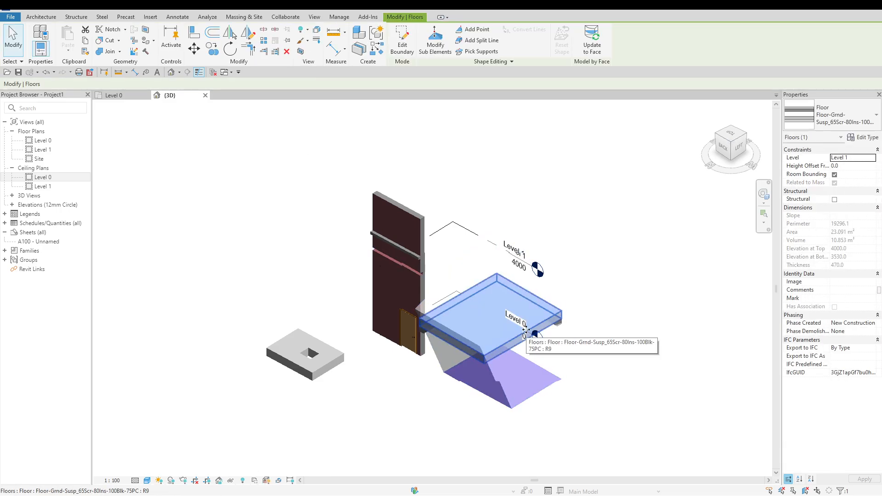
key("Delete")
left_click(322, 374)
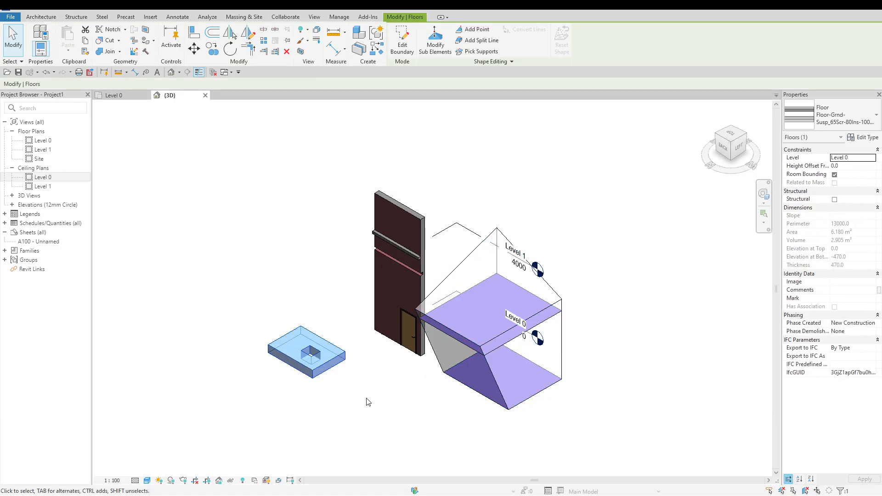
key("Delete")
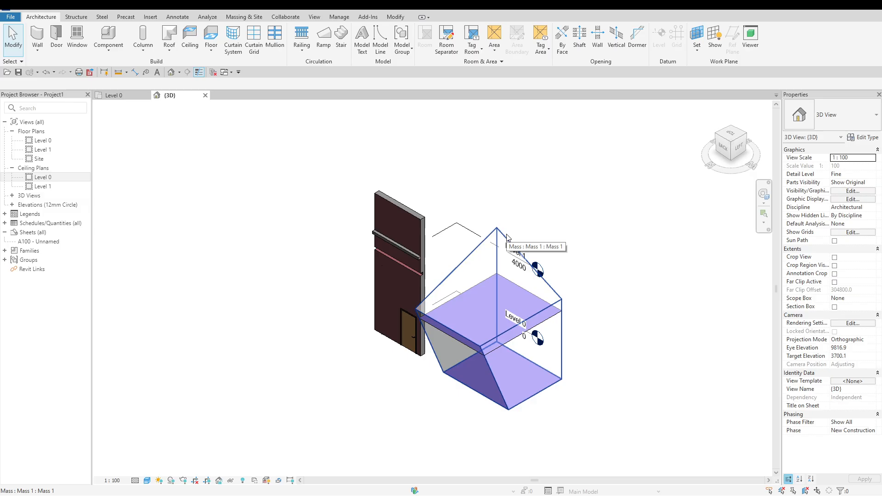
Create a Standard curtain system by face on the mass's sloped top face and its adjoining vertical side face
left_click(238, 18)
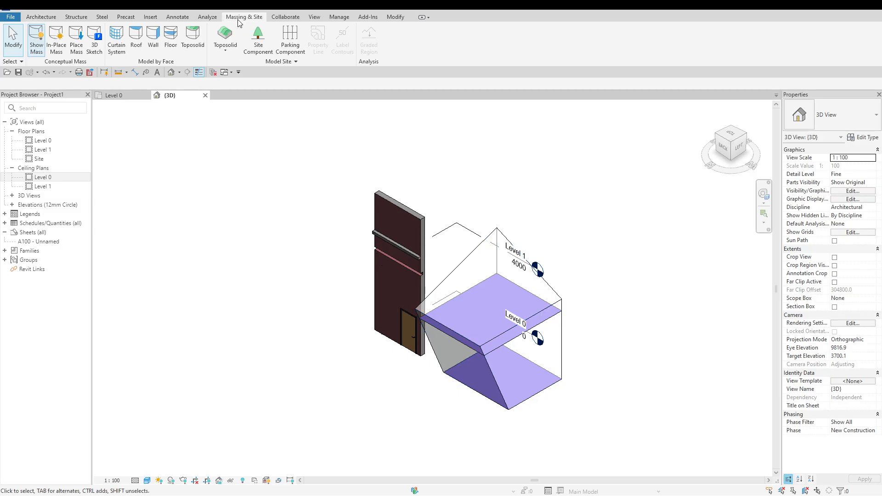
left_click(117, 35)
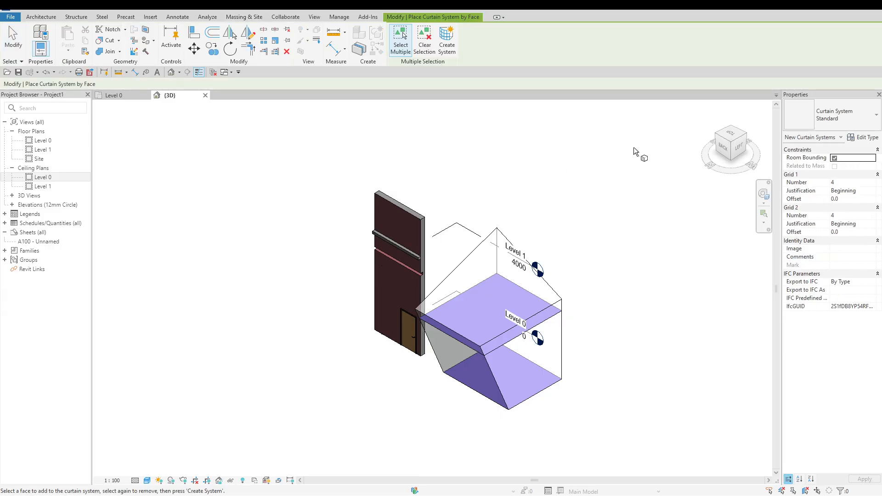
left_click(860, 121)
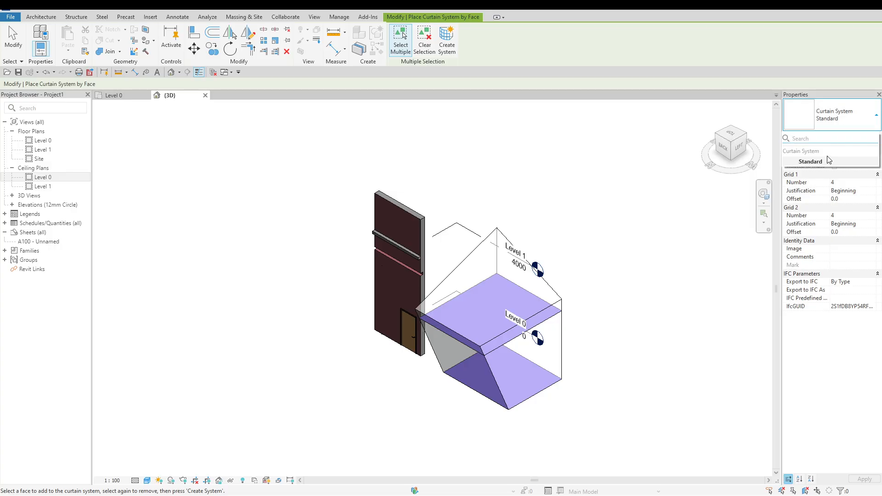
left_click(754, 42)
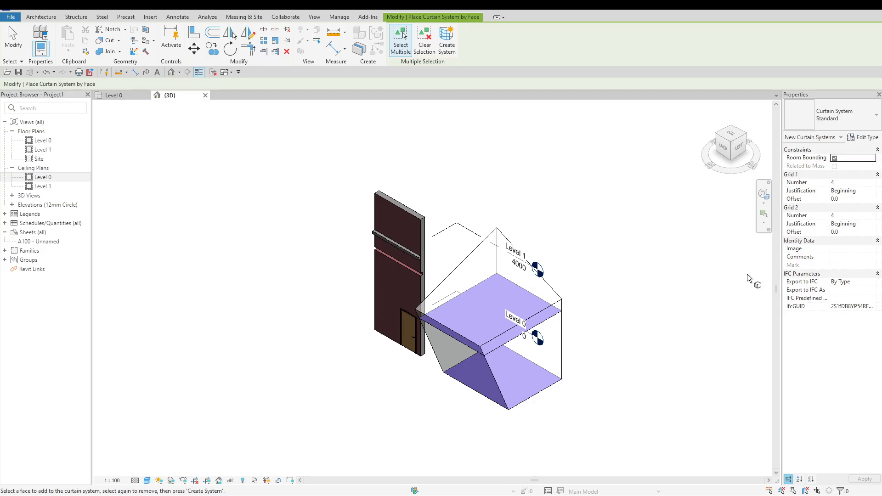
left_click(549, 288)
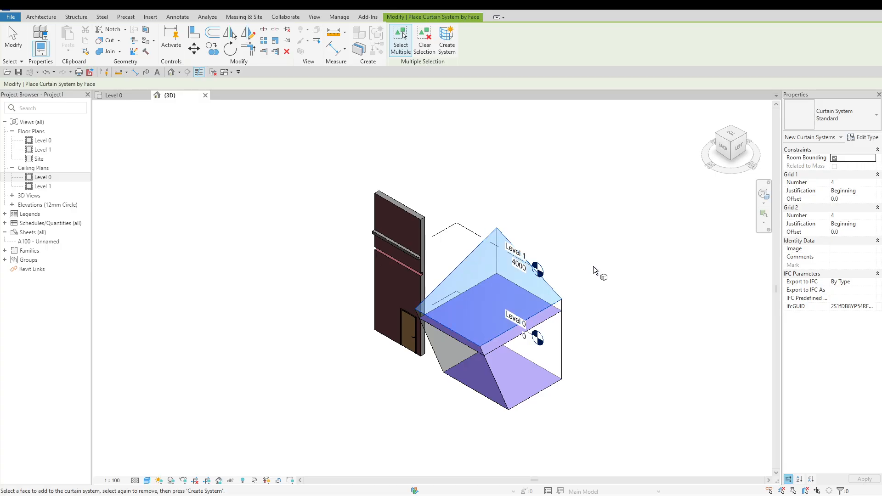
left_click(564, 328)
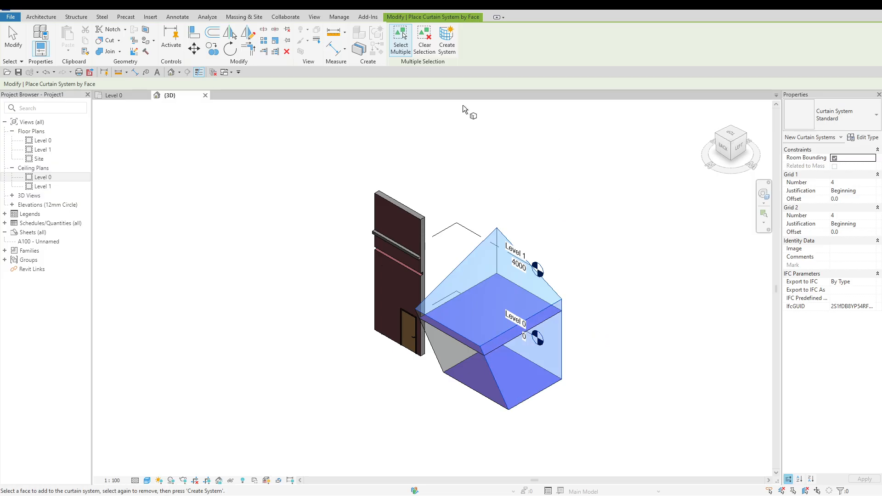
left_click(454, 54)
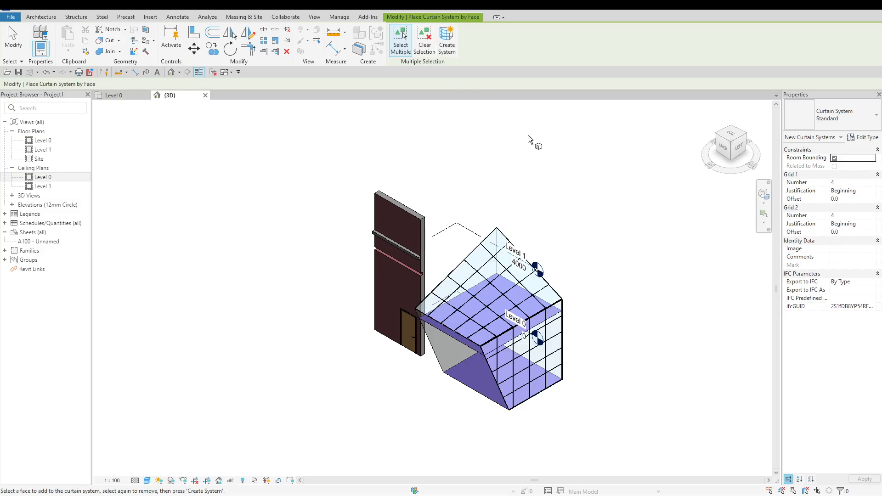
scroll(583, 359, "up", 4)
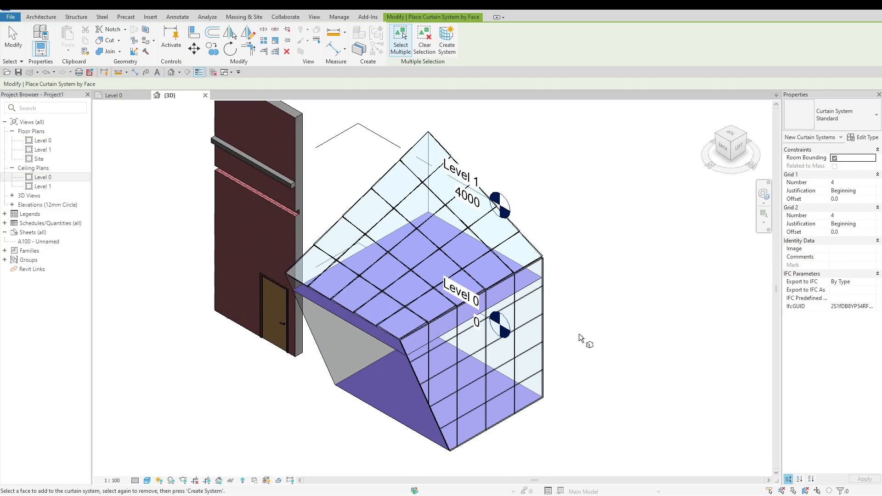
key("Escape")
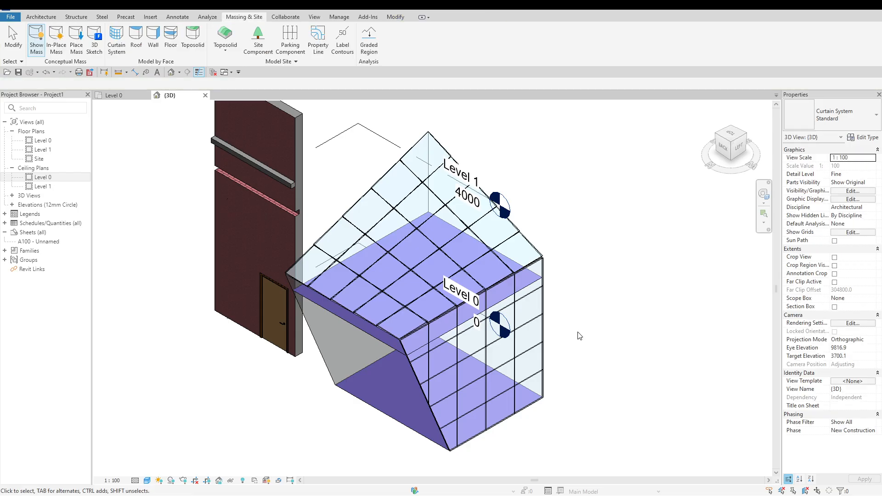
scroll(563, 273, "up", 1)
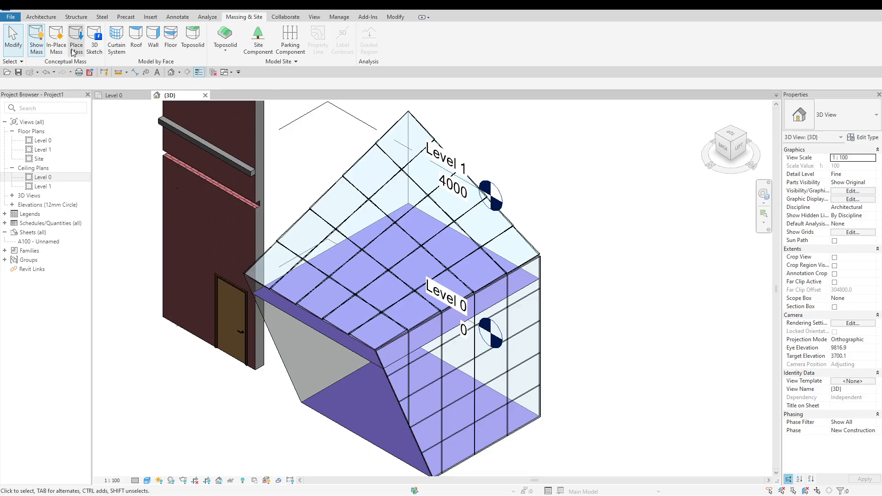
left_click(111, 41)
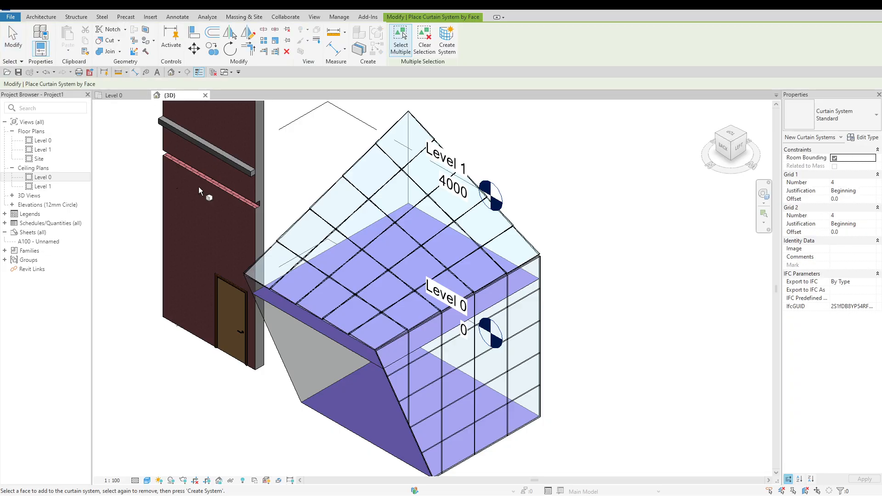
left_click(278, 359)
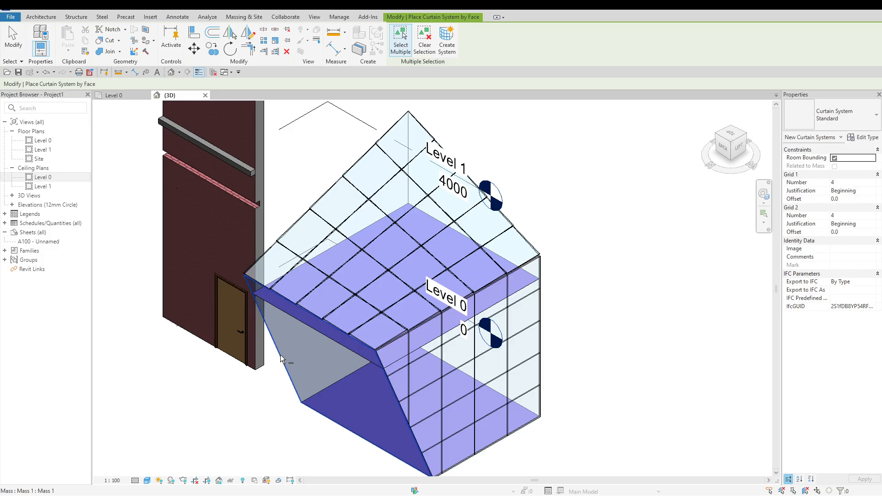
left_click(281, 358)
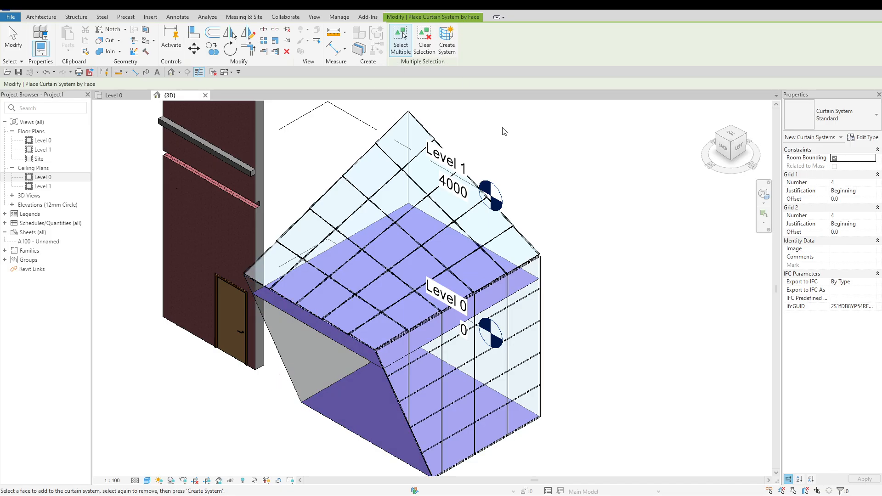
key("Escape")
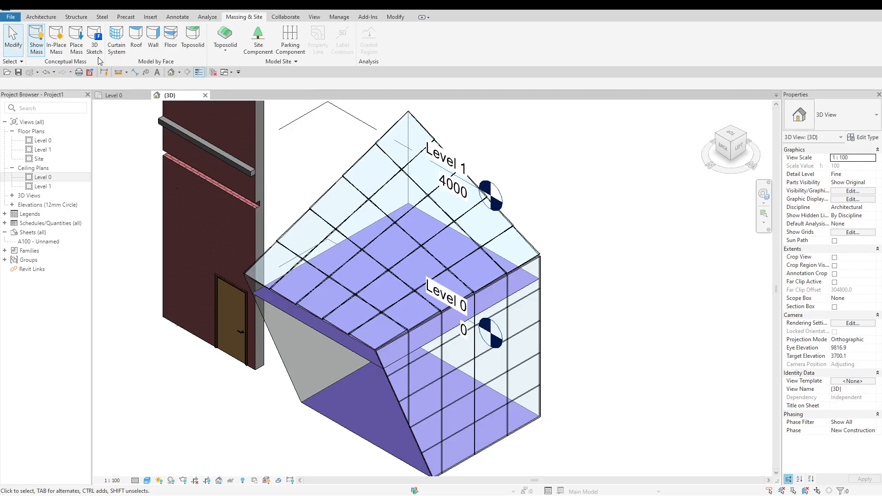
Add vertical and horizontal curtain grid lines through all segments of the vertical side face, splitting its panels at their midpoints
left_click(53, 19)
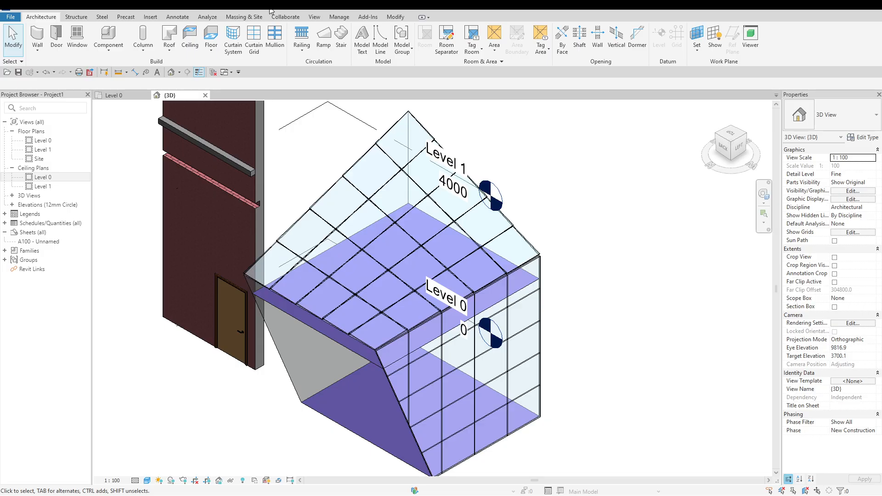
left_click(258, 55)
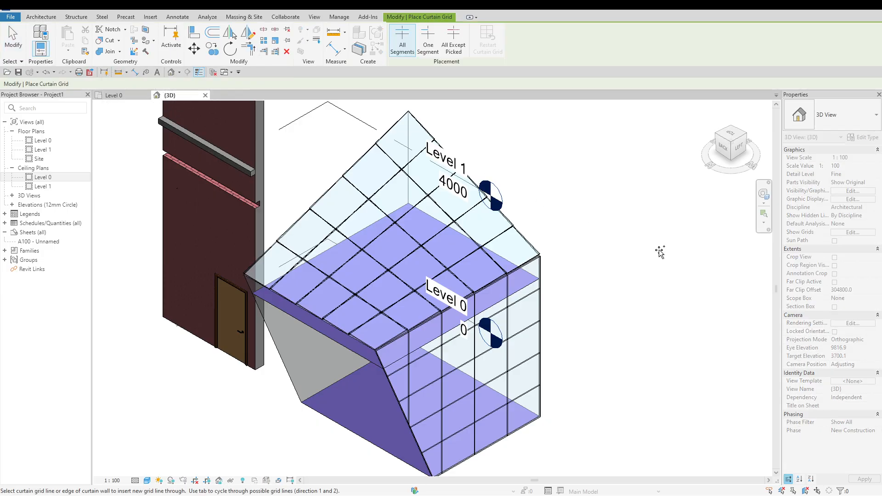
left_click(524, 339)
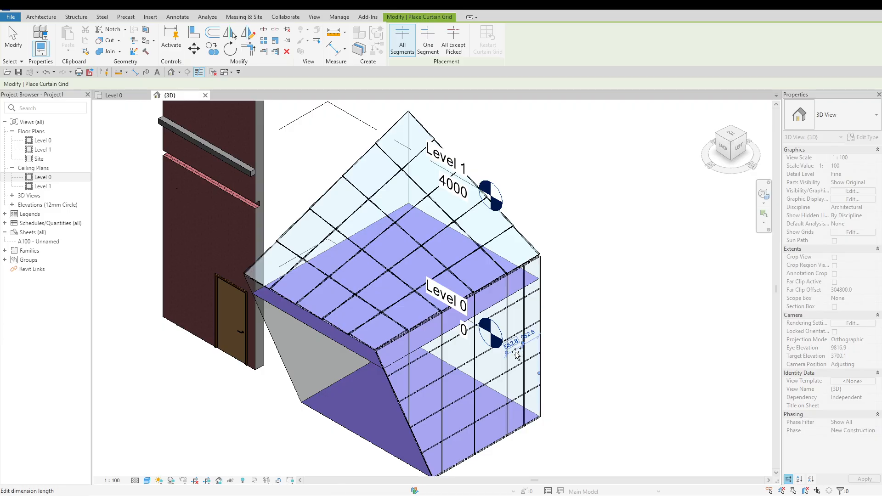
left_click(477, 373)
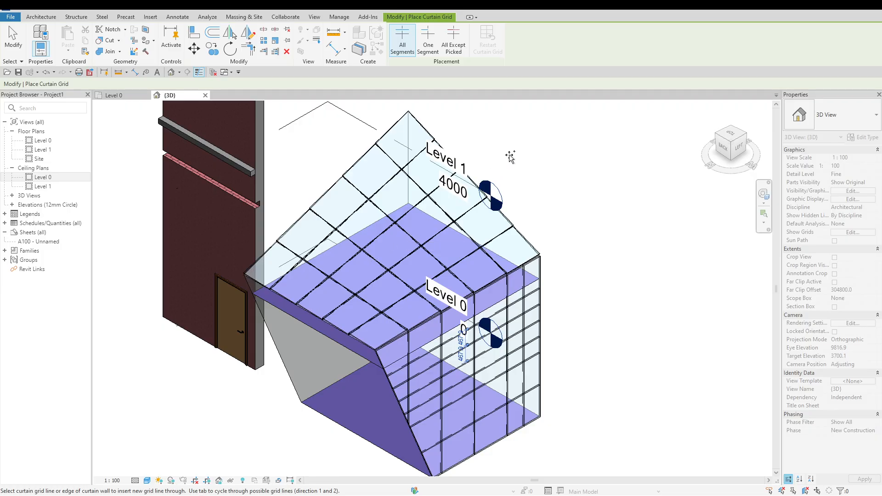
key("Escape")
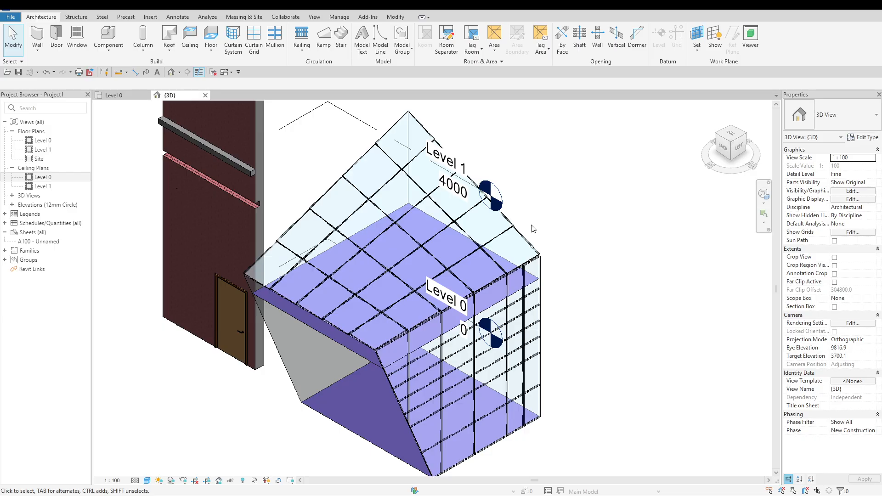
Hide the mass element in the 3D view
left_click(288, 379)
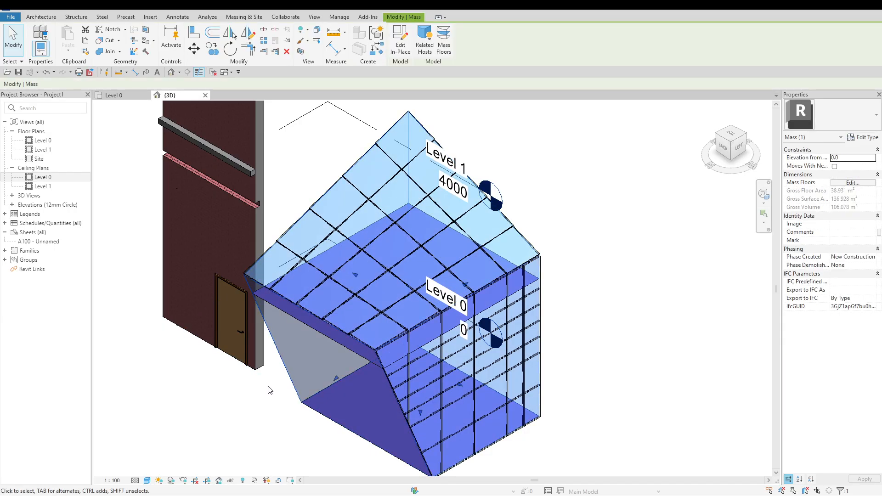
right_click(241, 402)
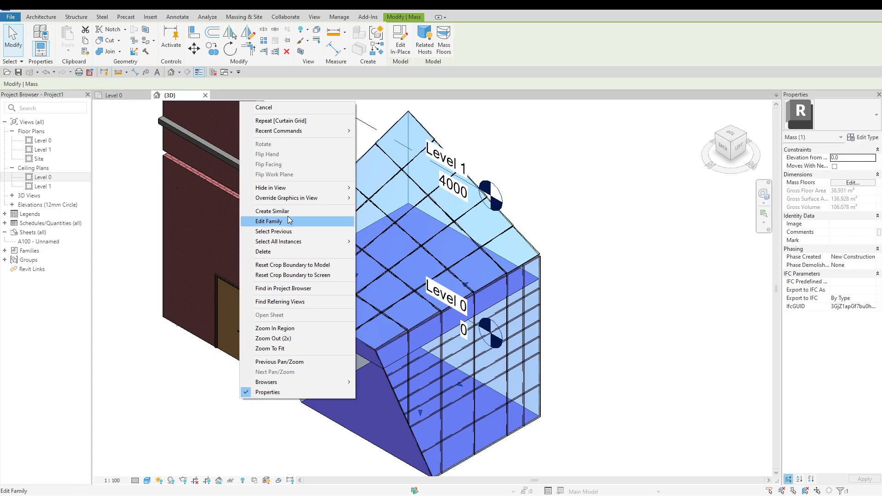
mouse_move(299, 190)
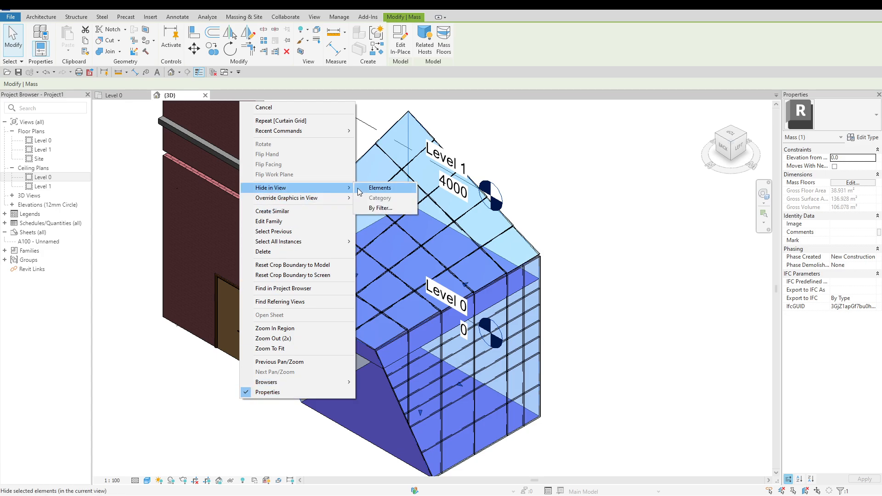
left_click(380, 187)
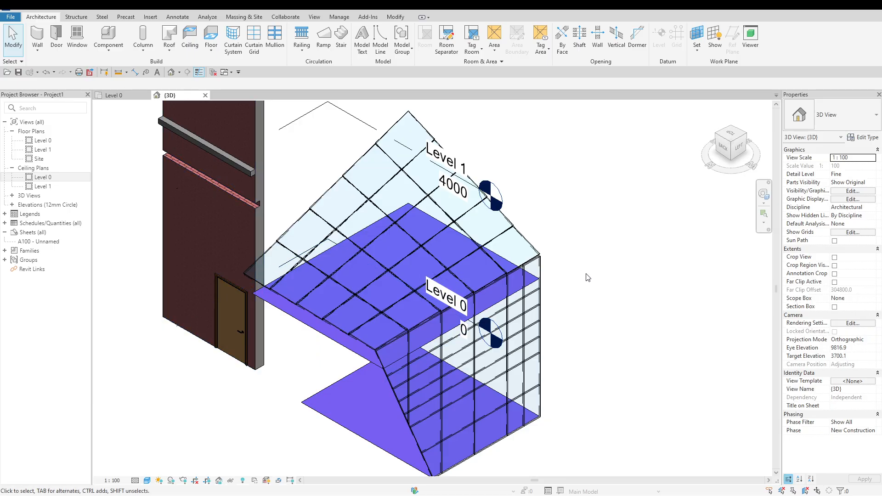
Add one-segment curtain grid lines inside individual panels of the sloped face, including a short one subdividing an already split panel
scroll(588, 277, "up", 3)
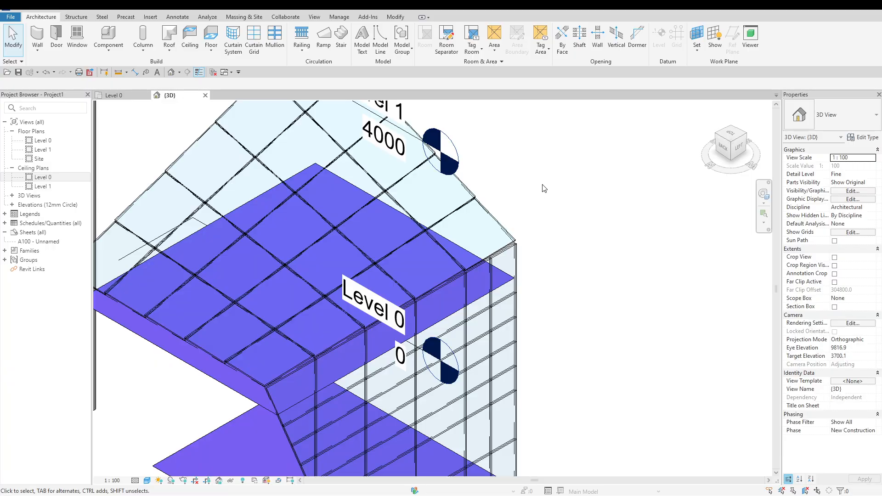
left_click(252, 37)
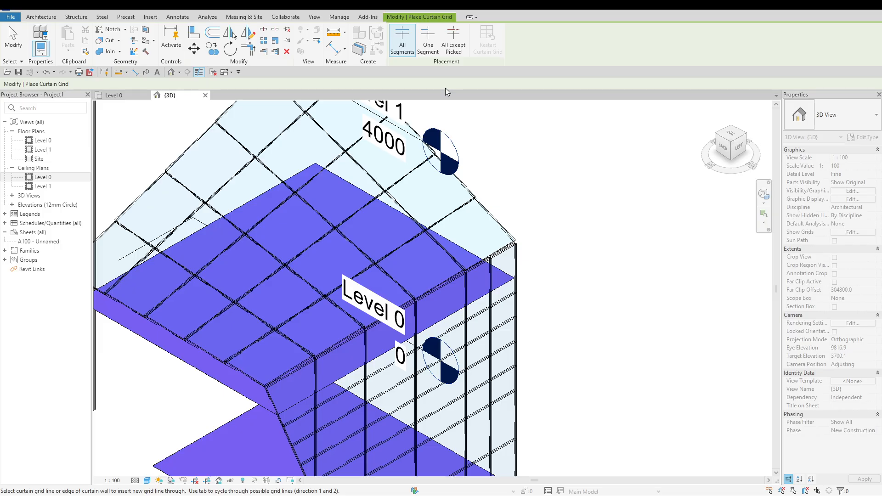
left_click(431, 50)
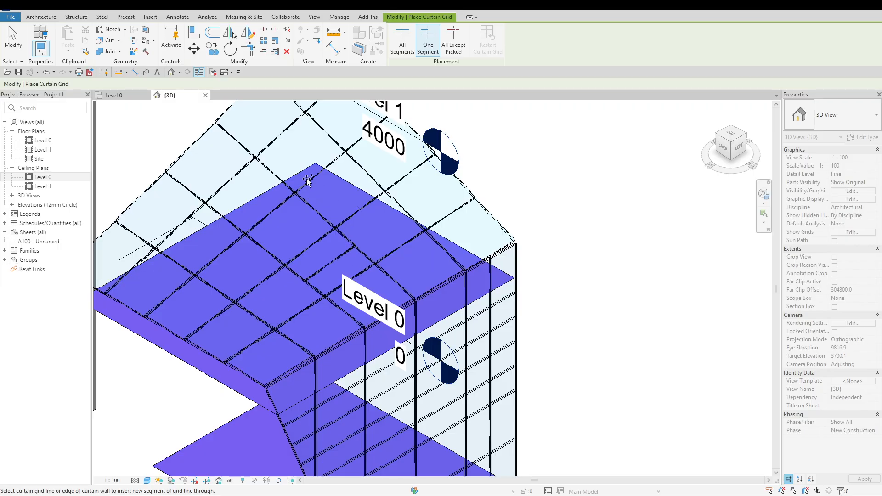
left_click(269, 171)
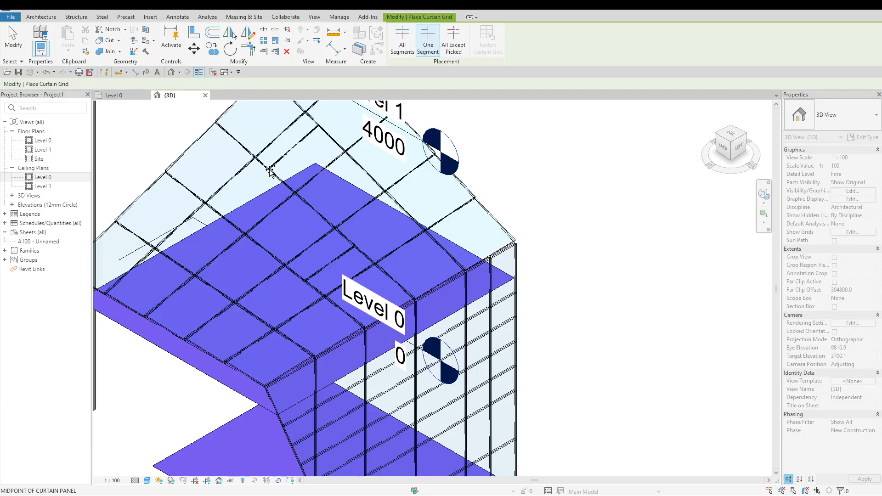
left_click(280, 142)
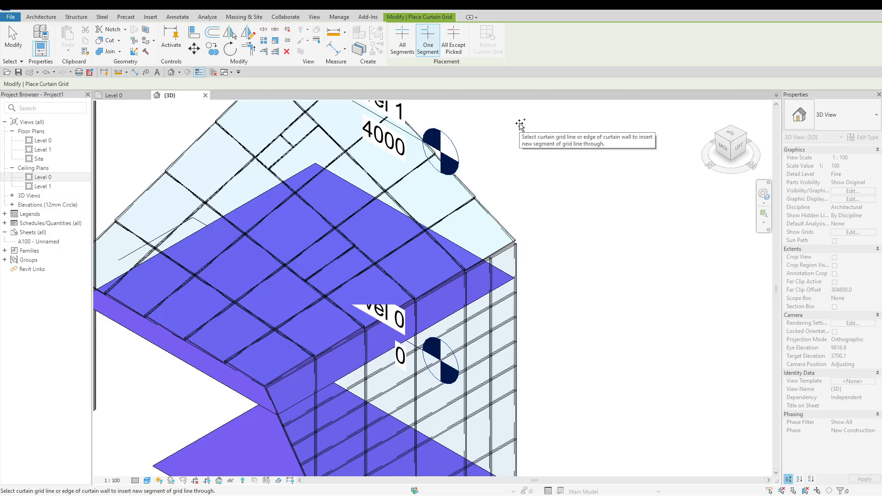
key("Escape")
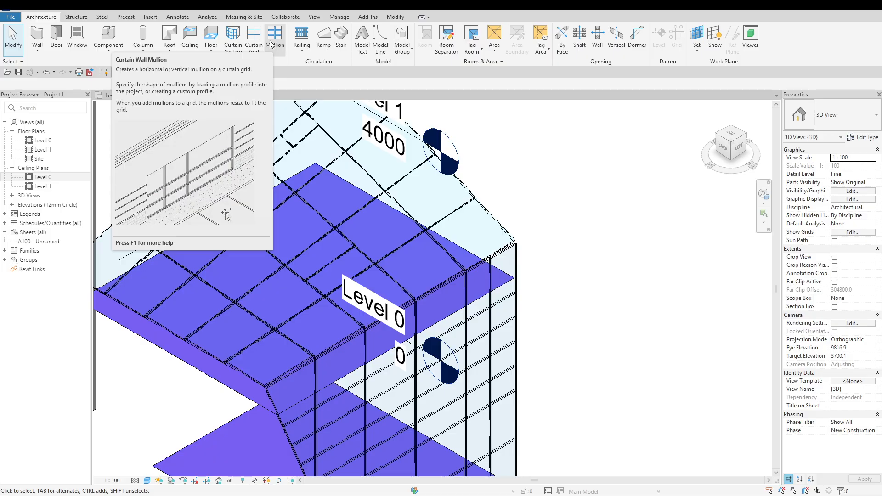
Place a 50x150mm rectangular mullion along one full grid line running down the sloped curtain face
left_click(271, 45)
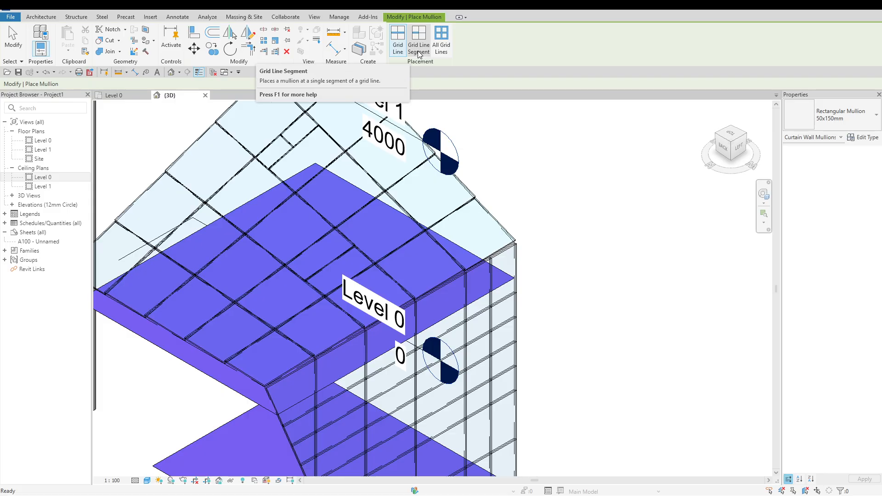
left_click(448, 49)
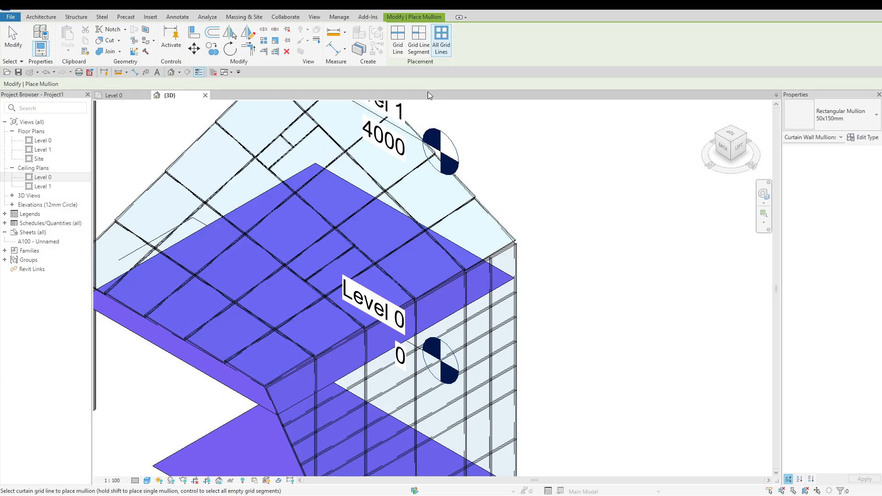
left_click(398, 39)
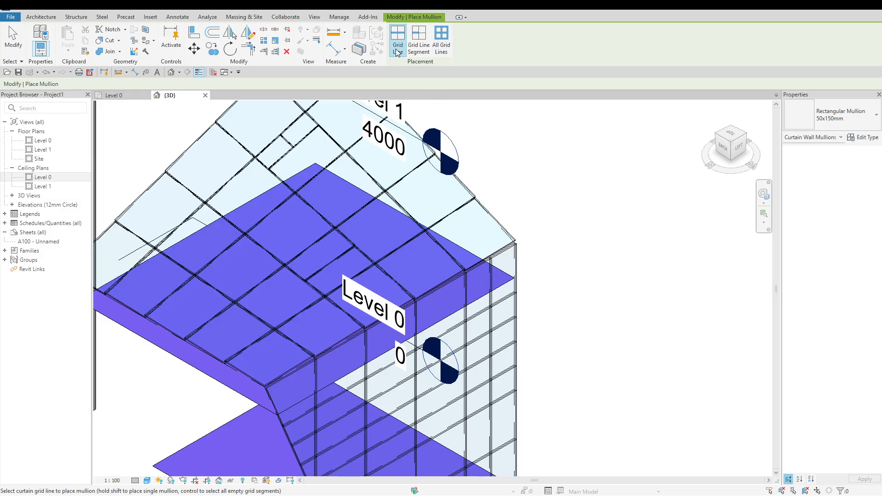
left_click(343, 140)
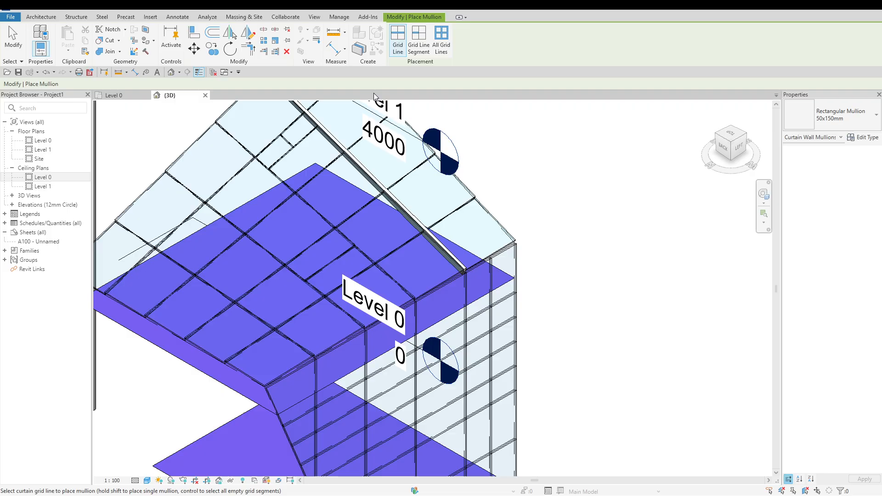
Place mullions on two single grid line segments of the sloped face, one on the small split panel and one at the outer edge panel
left_click(418, 42)
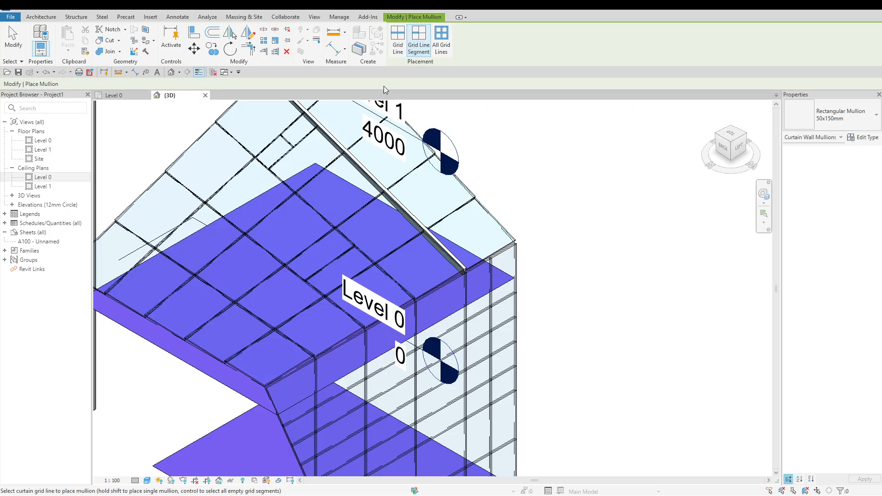
left_click(305, 138)
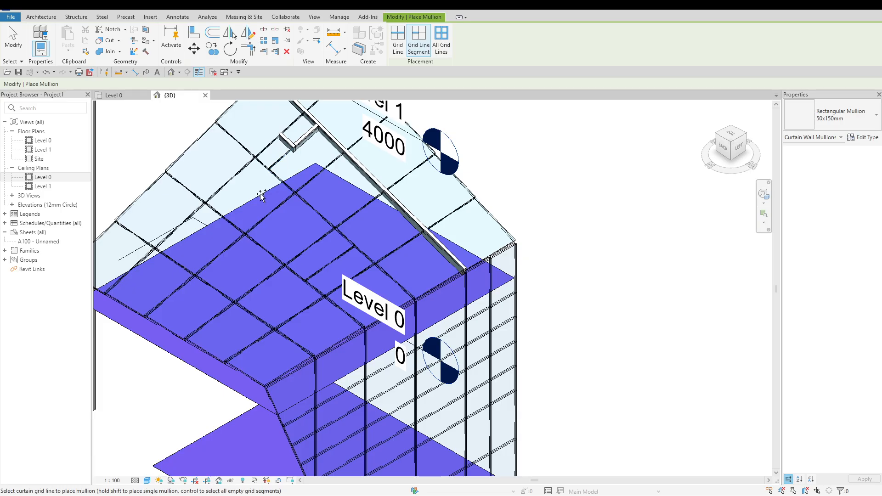
left_click(185, 189)
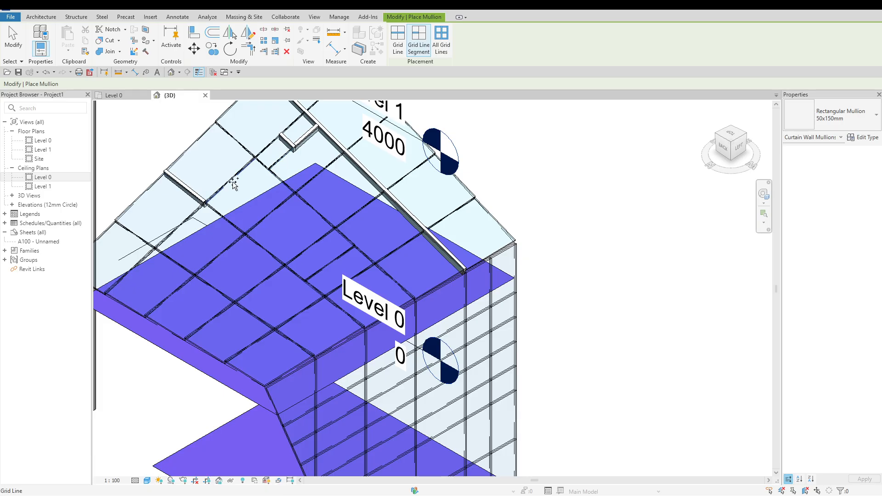
Place 50x150mm rectangular mullions on all grid lines of both the sloped face and the vertical side face
left_click(439, 51)
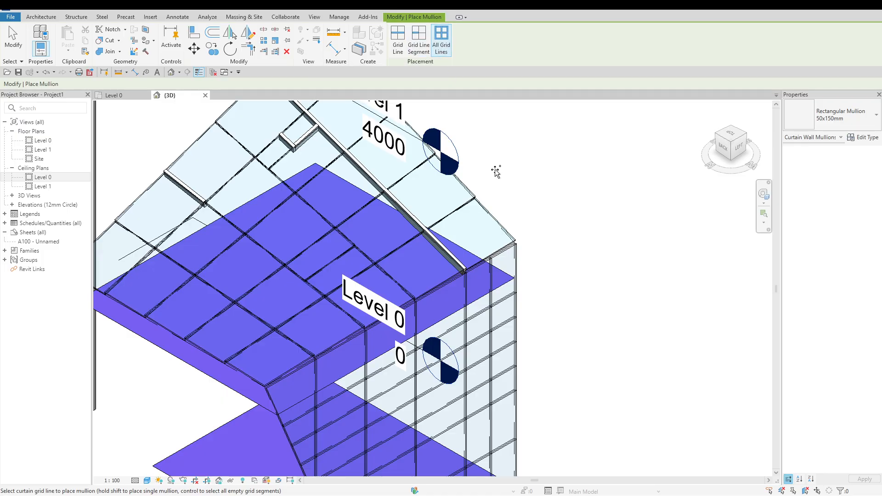
left_click(493, 219)
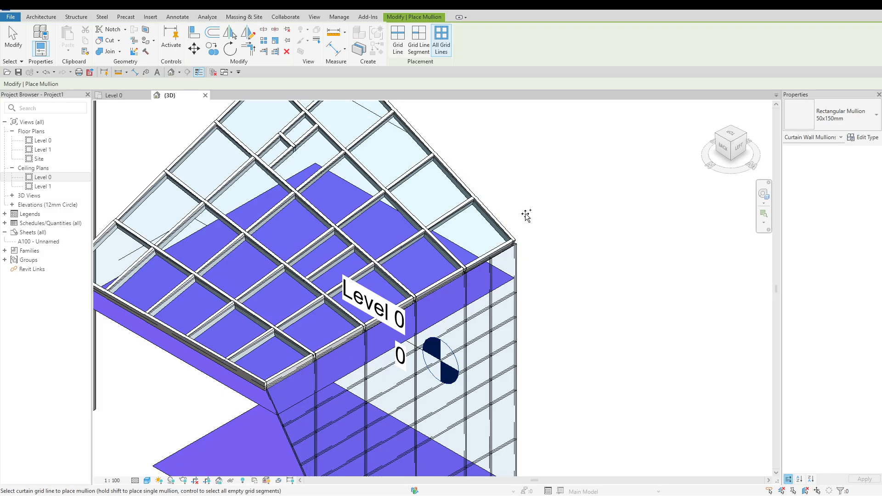
left_click(521, 258)
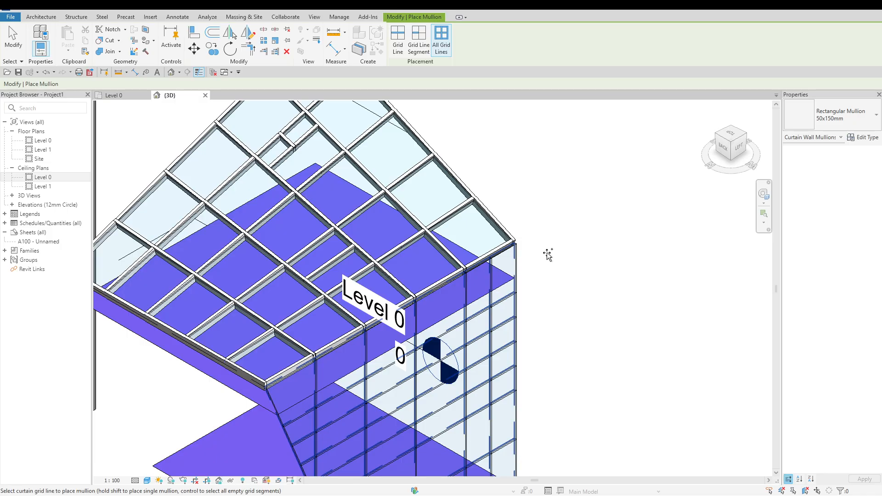
key("Escape")
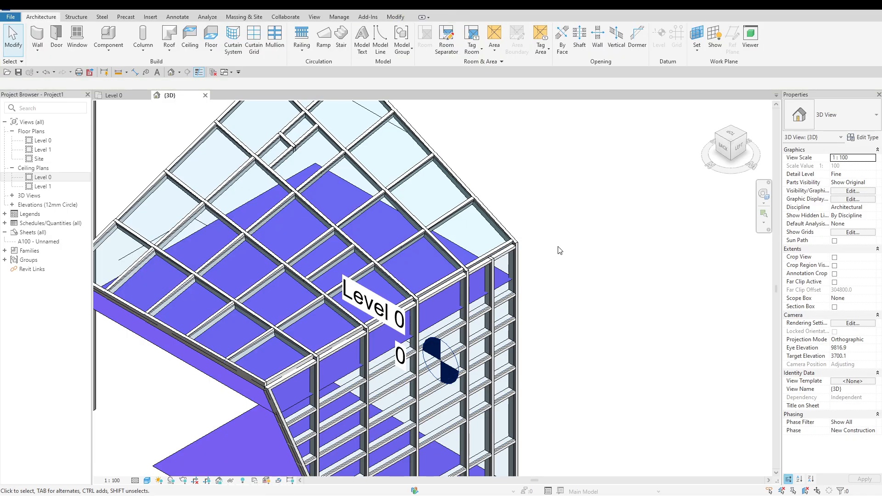
Delete the curtain system with its grids and mullions
scroll(560, 251, "down", 3)
scroll(559, 249, "up", 1)
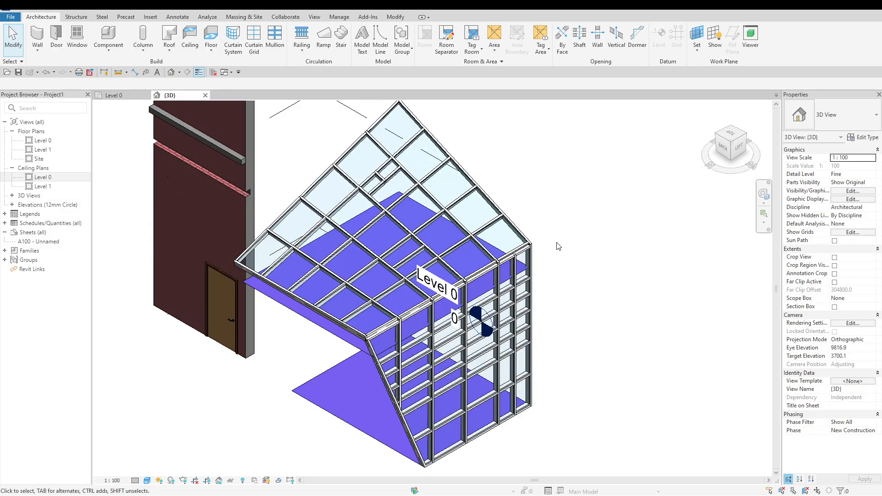
left_click(521, 231)
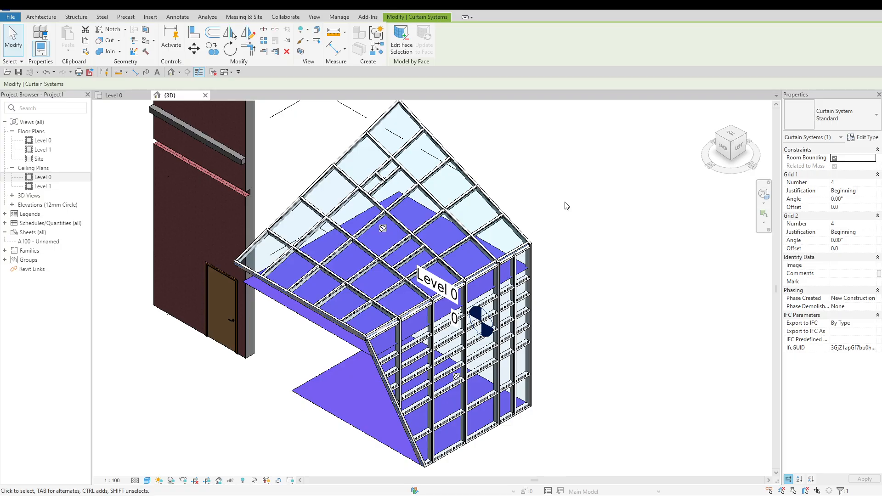
key("Delete")
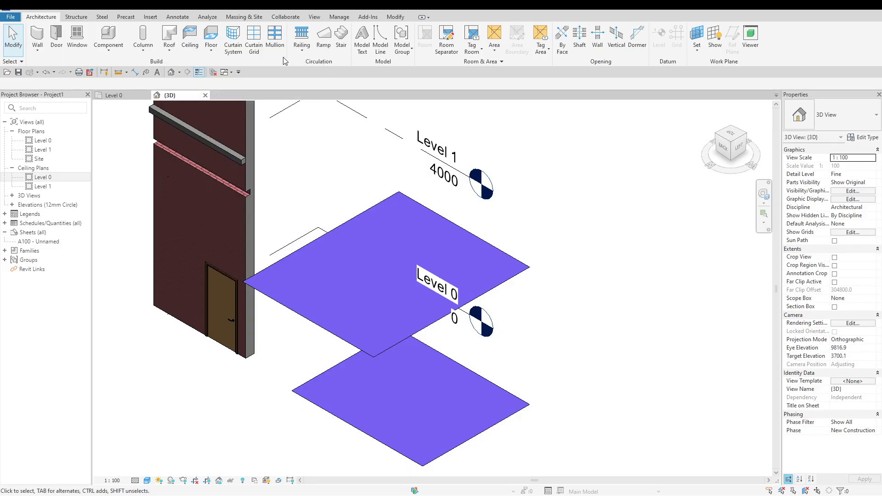
In the Level 0 floor plan, start a ramp with its top level set to Level 0 and its top offset set to 500
left_click(128, 98)
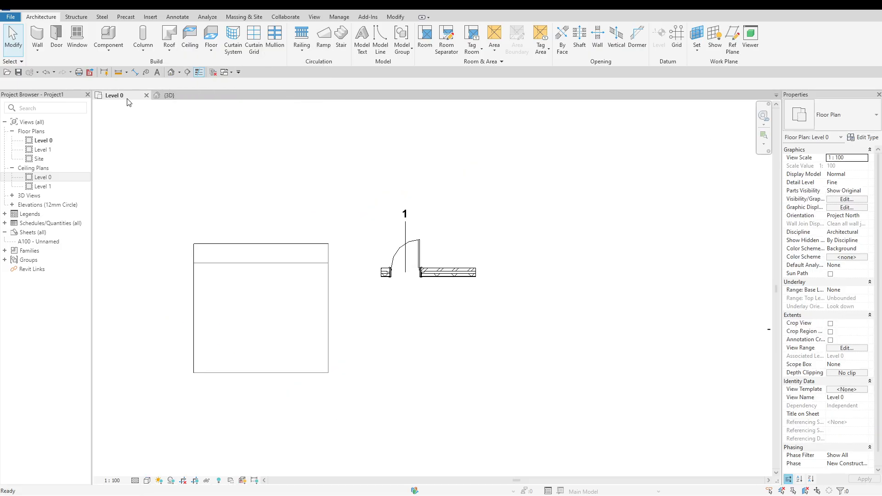
scroll(152, 162, "down", 2)
scroll(275, 275, "up", 1)
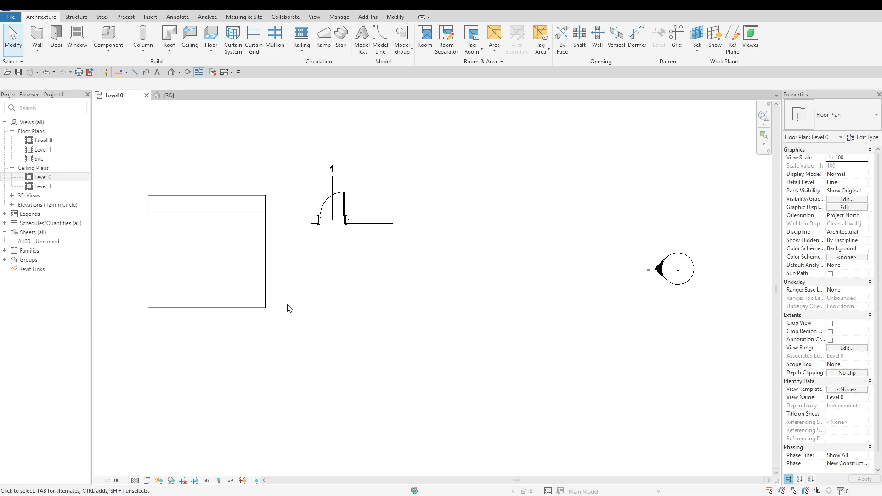
left_click(260, 308)
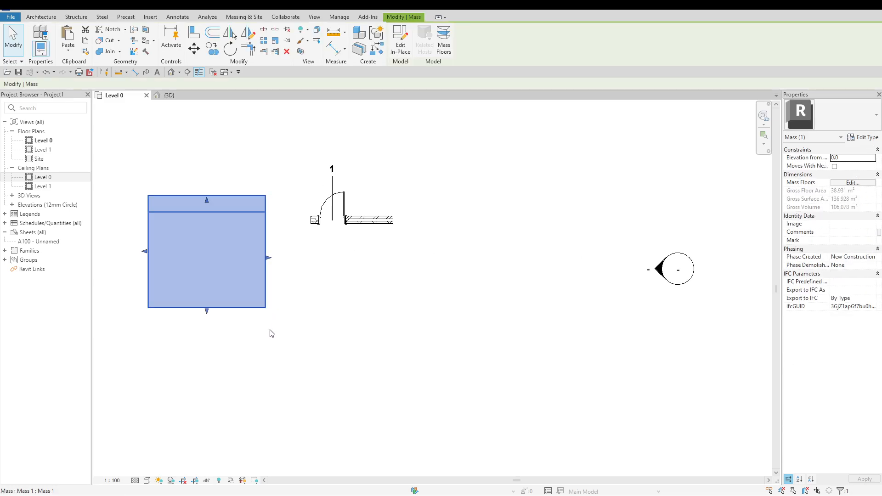
left_click(274, 357)
scroll(432, 274, "up", 1)
scroll(435, 277, "up", 1)
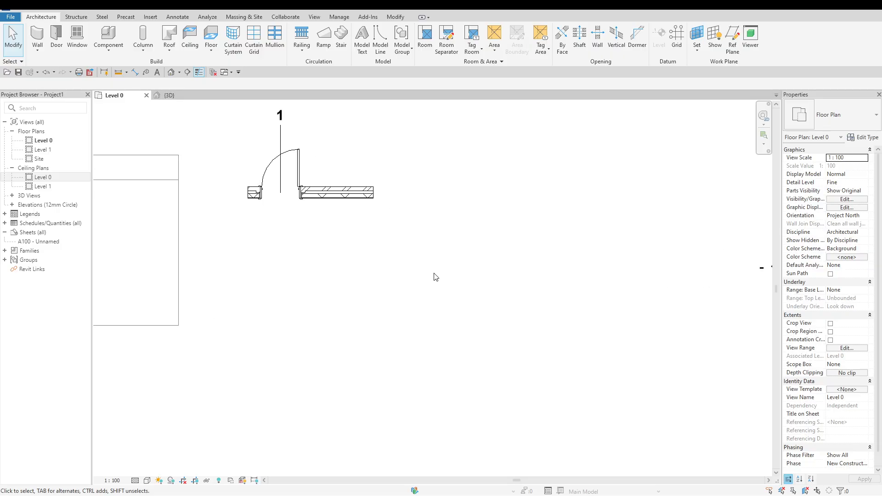
left_click(325, 37)
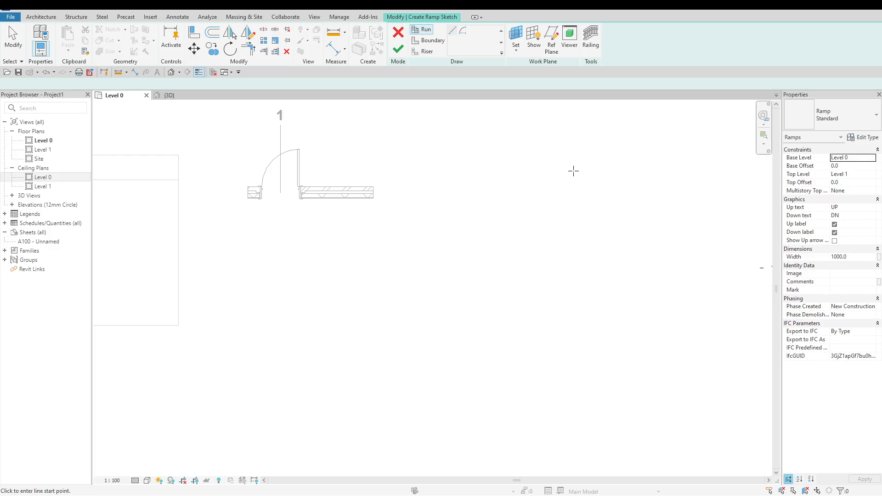
left_click(872, 174)
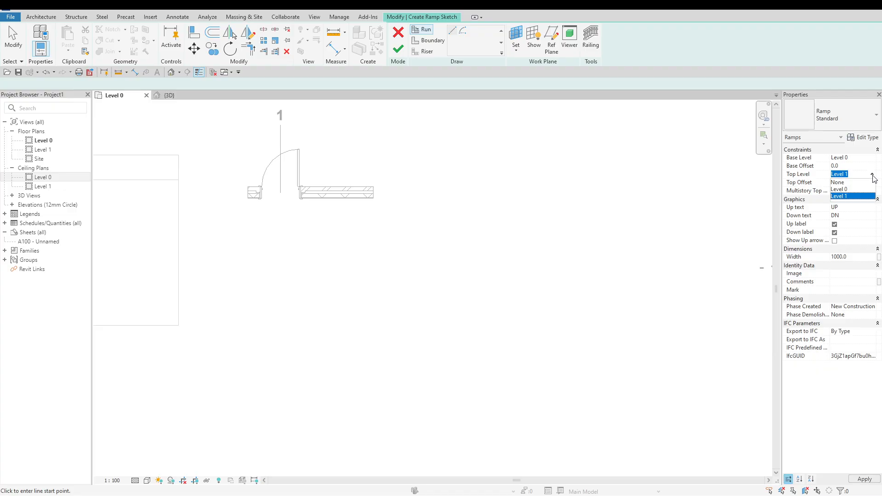
left_click(846, 190)
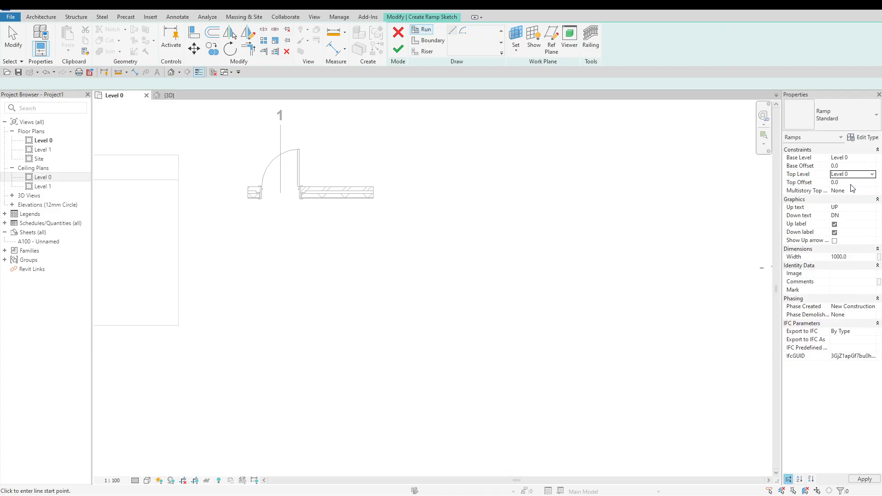
left_click(848, 182)
type("500")
key("Return")
Sketch a straight vertical ramp east of the wall with a 2200 mm run, a landing and a 3800 mm run in line, and finish it
left_click(496, 347)
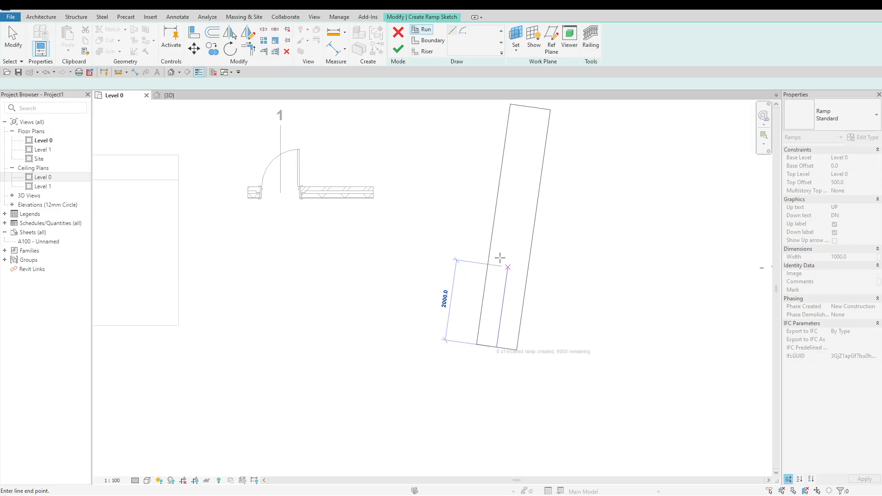
left_click(496, 259)
scroll(499, 345, "down", 1)
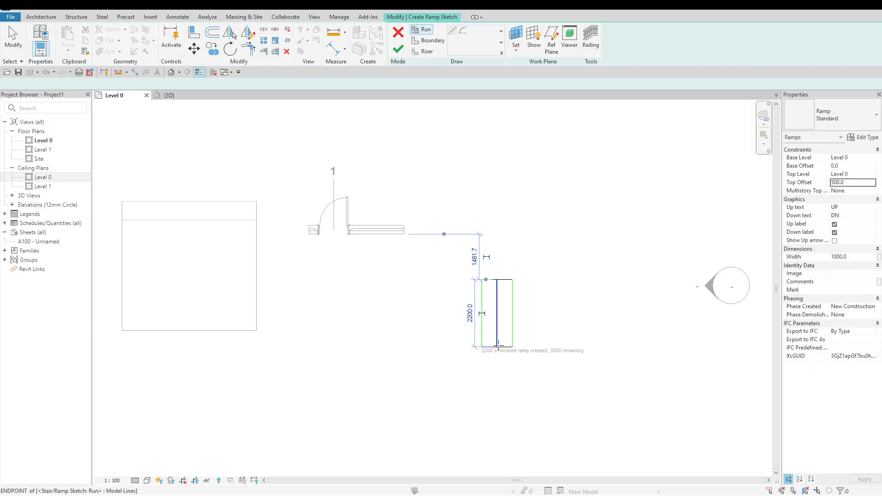
left_click(498, 225)
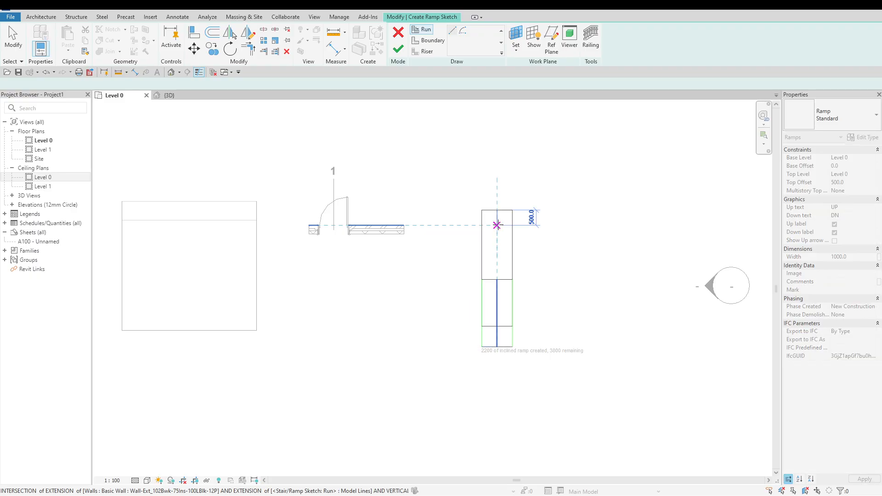
scroll(496, 200, "down", 1)
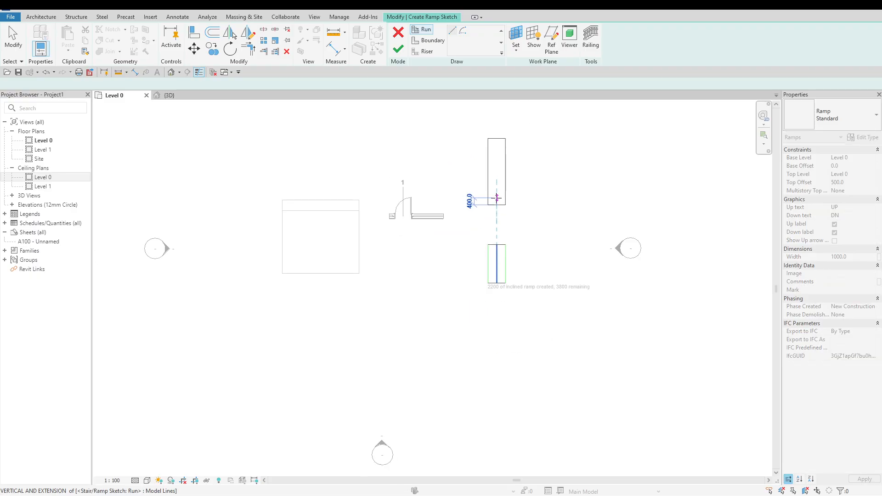
left_click(499, 119)
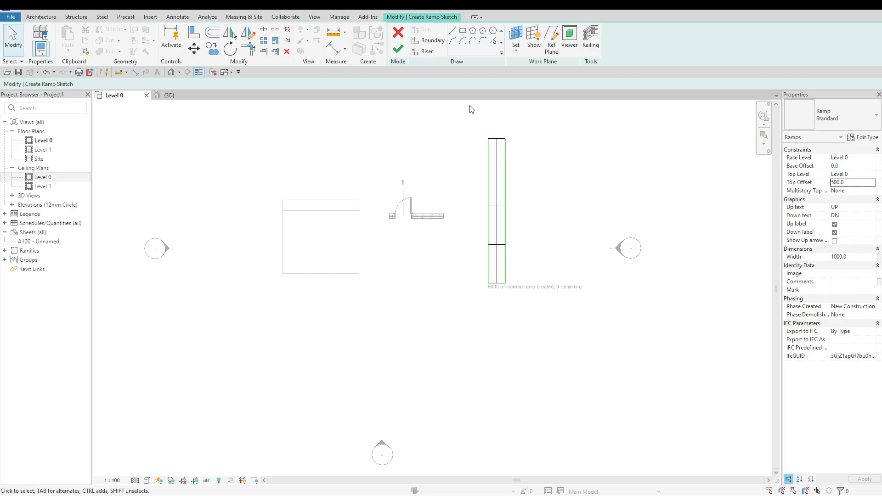
left_click(398, 48)
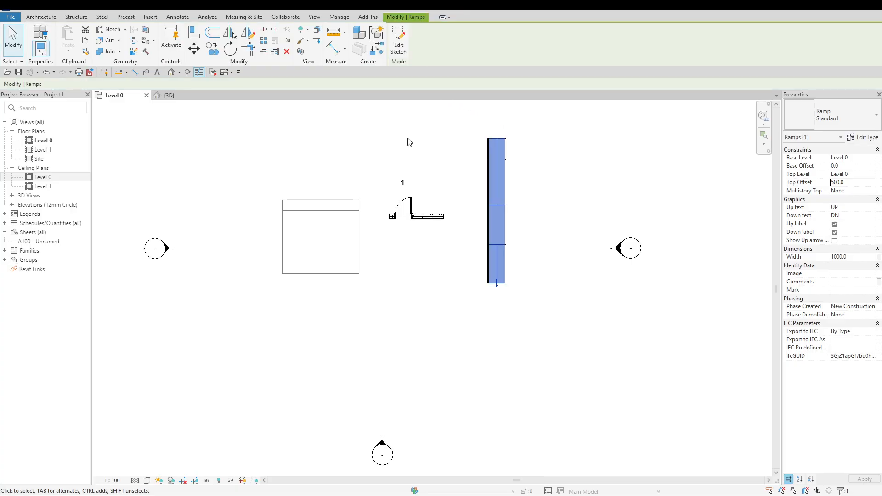
Delete both railings from the ramp in the 3D view
left_click(170, 95)
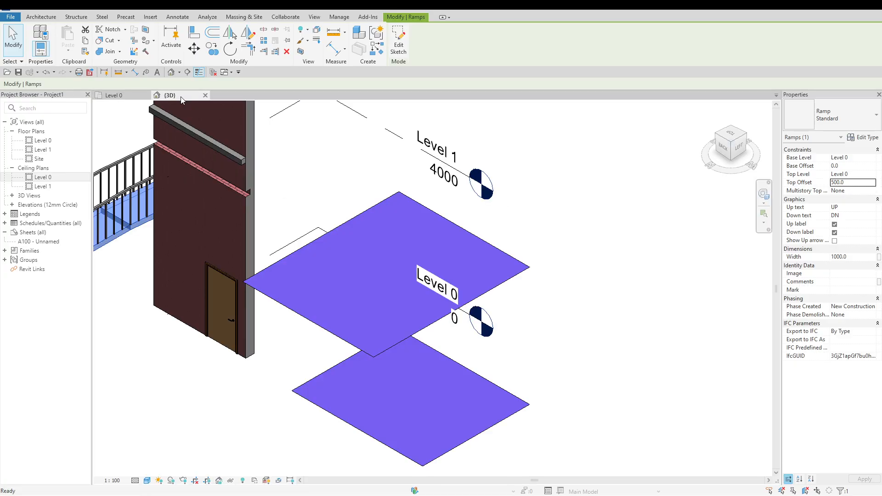
left_click(655, 266)
left_click(718, 136)
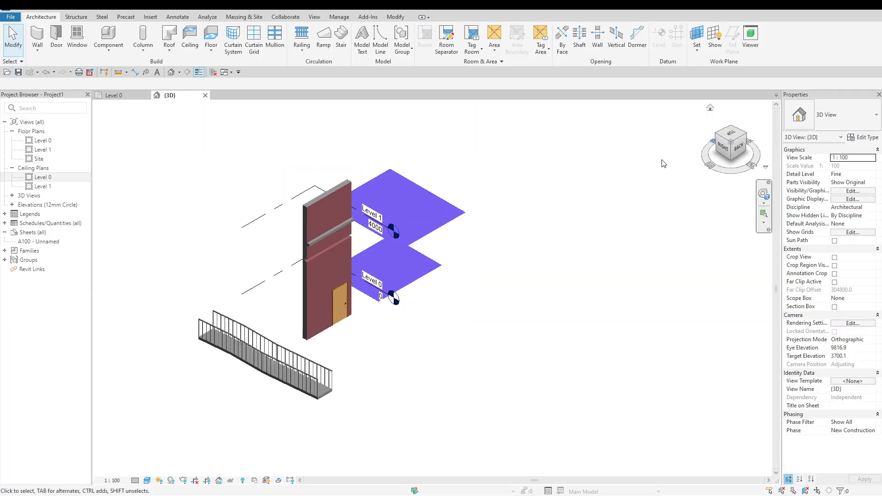
scroll(359, 442, "up", 3)
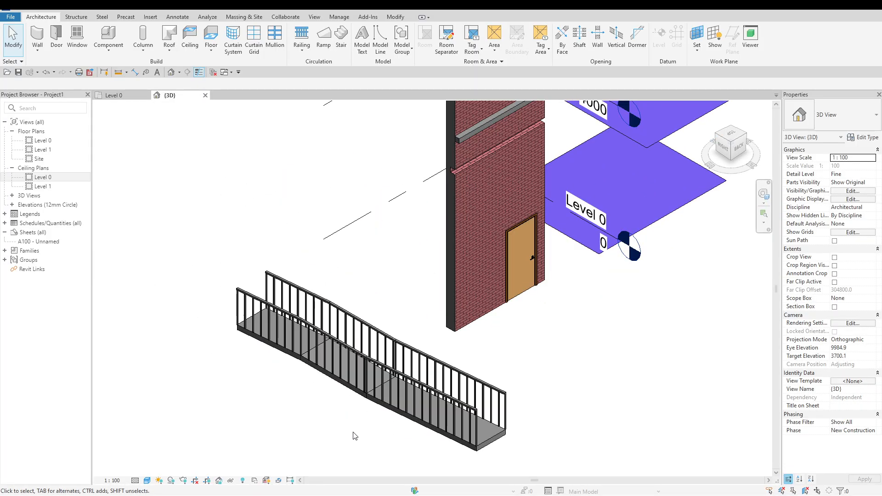
left_click(359, 332)
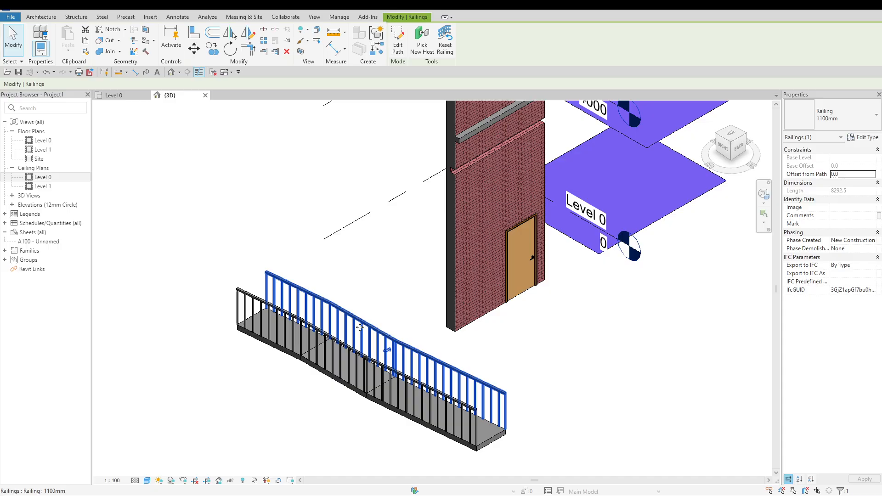
left_click(248, 292)
key("Delete")
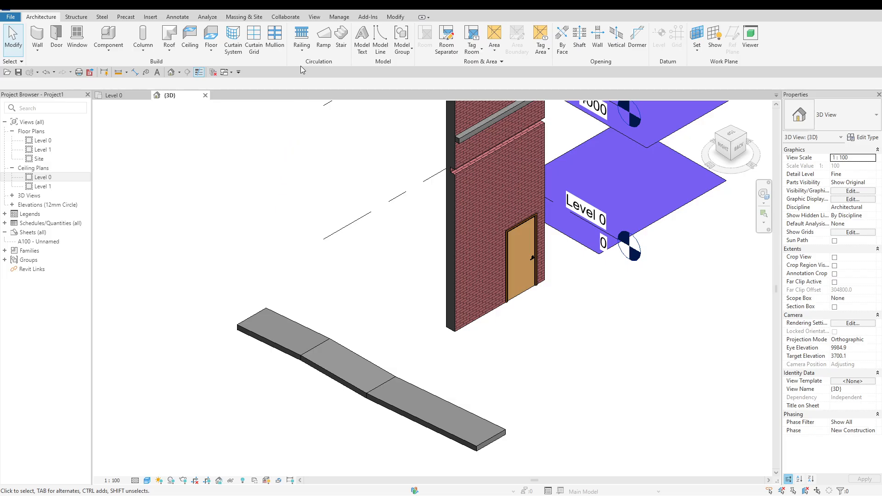
left_click(303, 55)
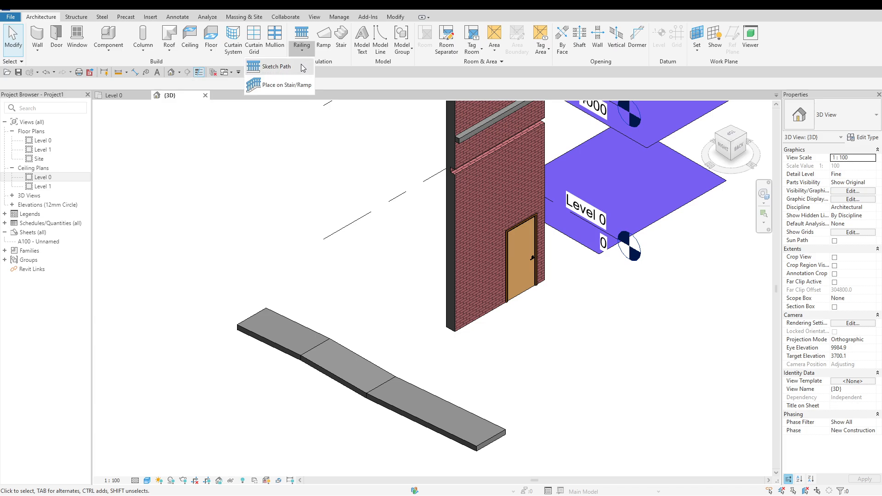
left_click(303, 68)
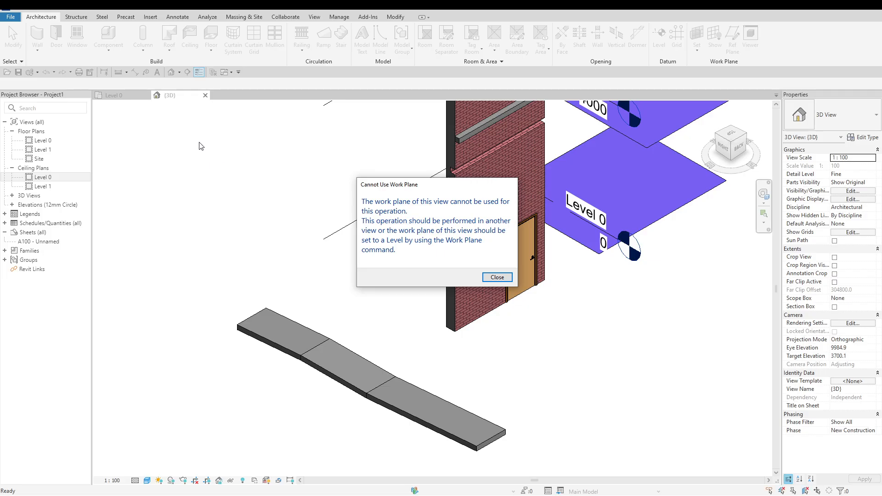
key("Escape")
In the Level 0 floor plan, start a railing path with the Glass_Panel-Bottom_Fill type and pick the ramp as its host
left_click(132, 96)
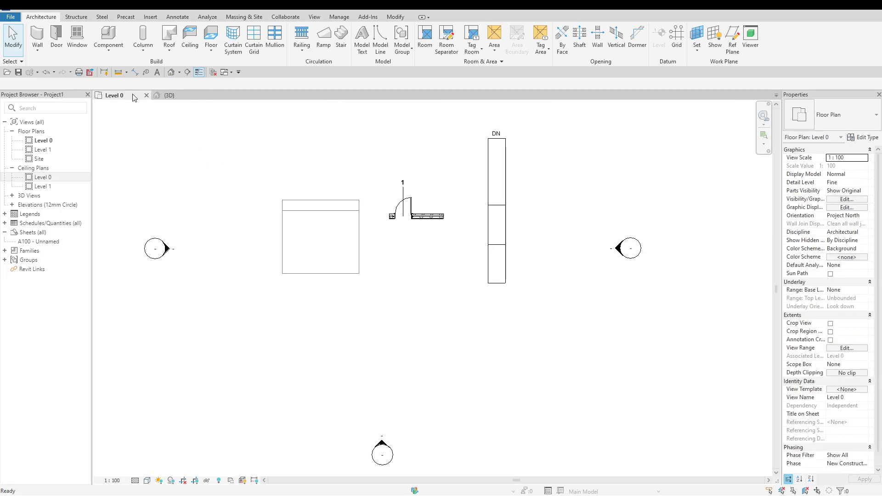
left_click(303, 52)
left_click(301, 67)
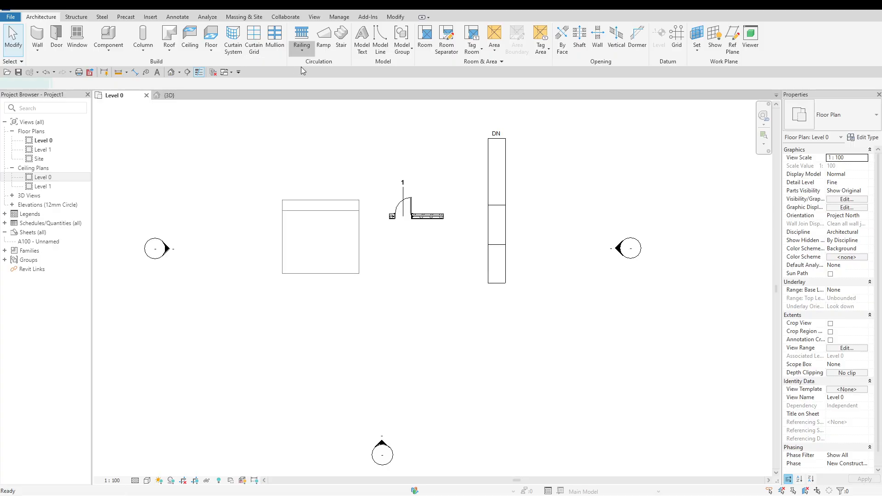
scroll(569, 156, "up", 3)
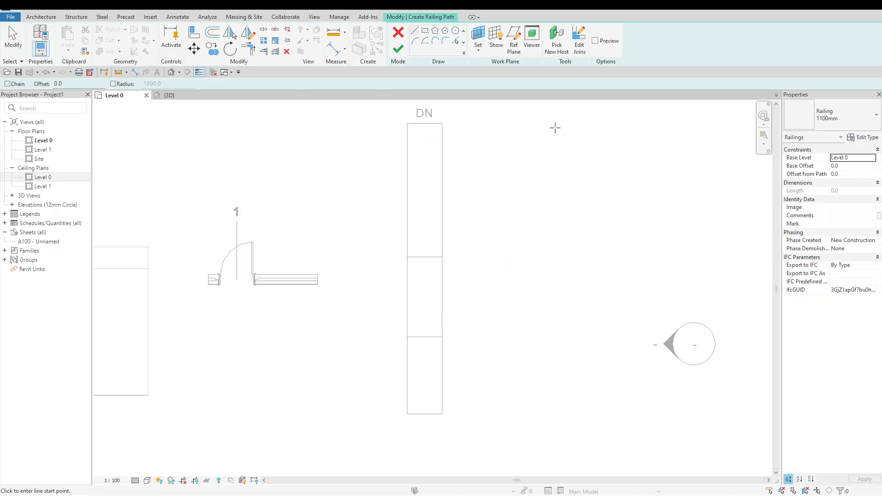
left_click(452, 383)
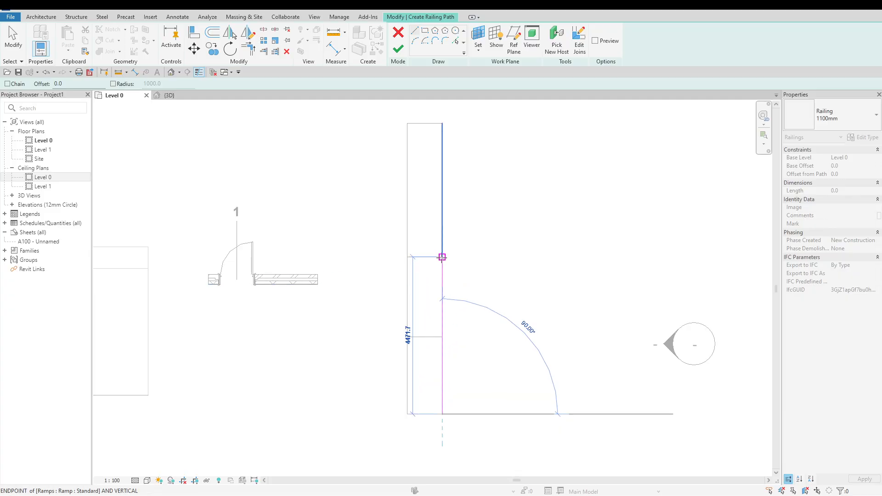
key("Escape")
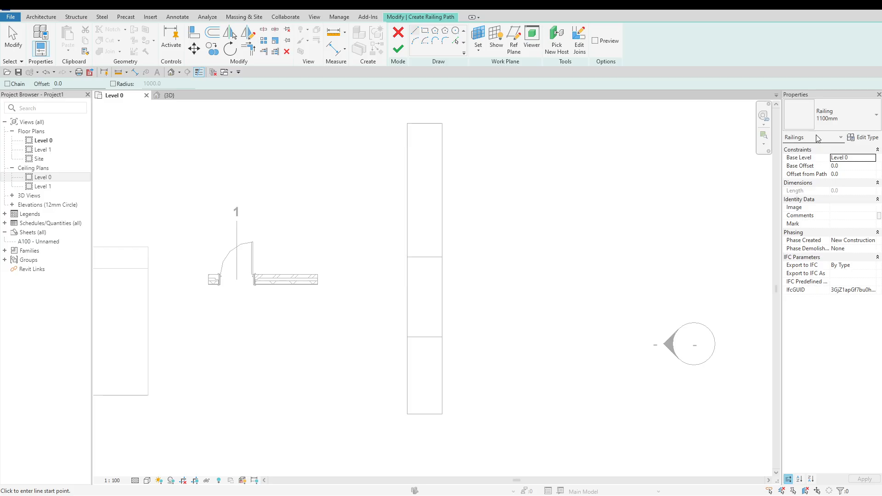
left_click(824, 120)
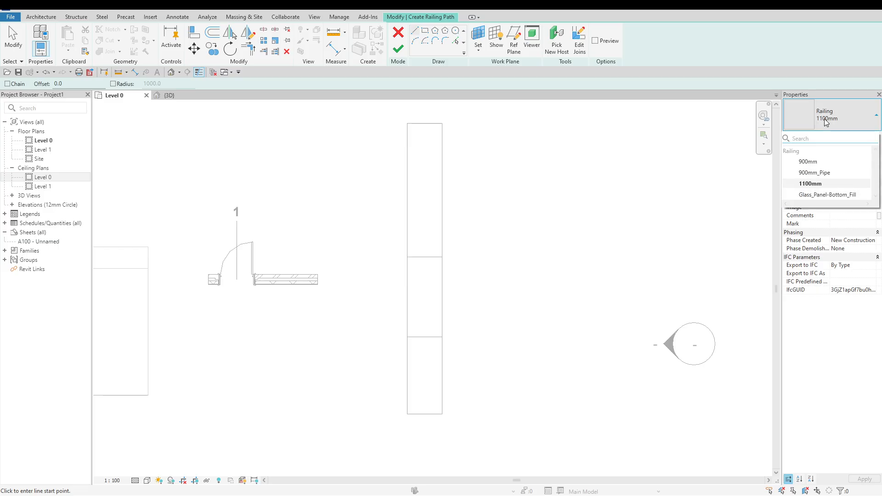
left_click(824, 195)
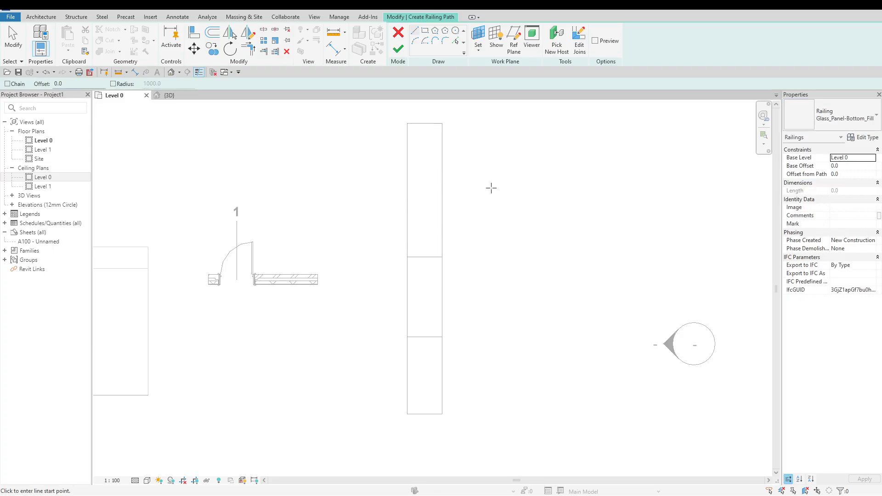
left_click(556, 51)
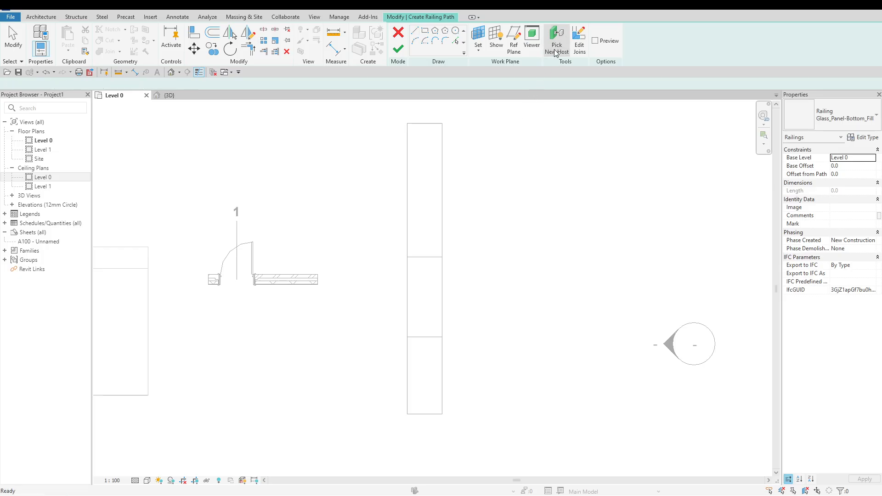
left_click(440, 158)
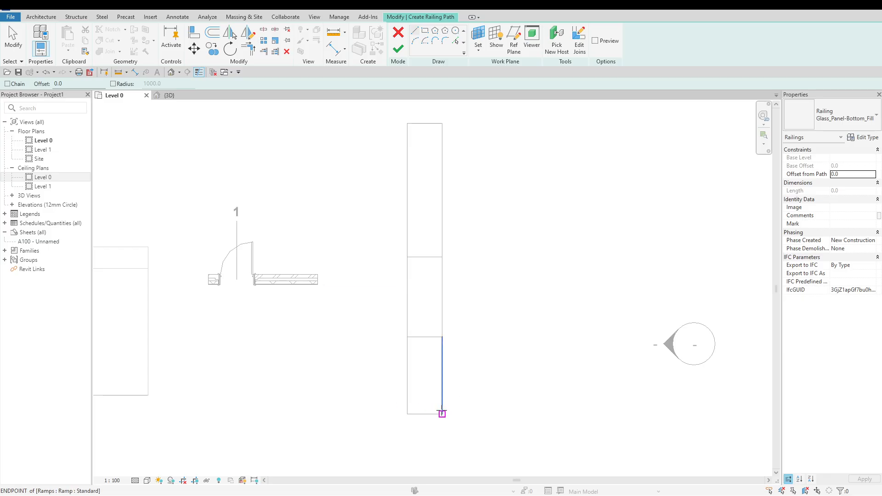
Sketch the railing path along the ramp's east edge in three segments following the lower run, landing and upper run, finish it and open the 3D view
left_click(442, 414)
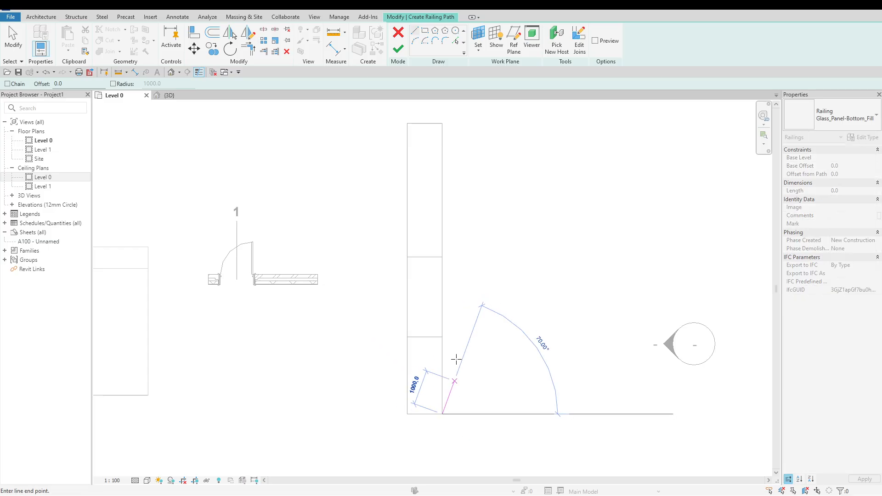
left_click(441, 337)
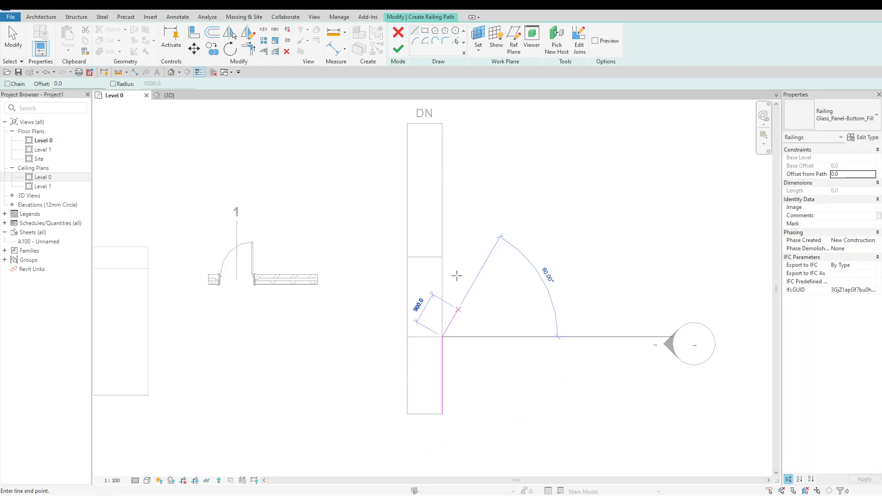
left_click(443, 257)
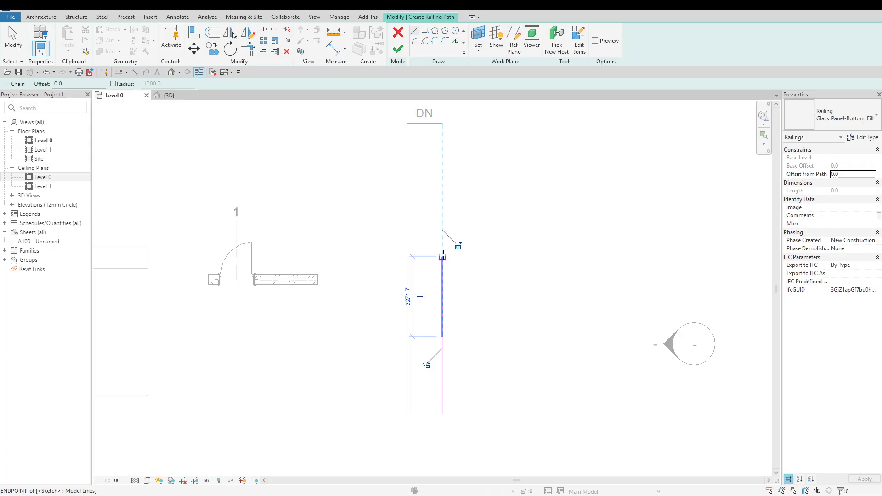
left_click(441, 123)
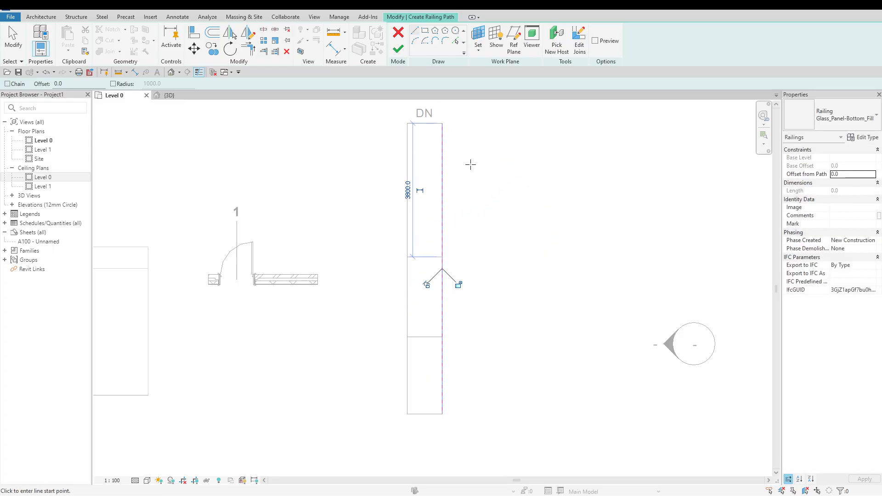
left_click(397, 50)
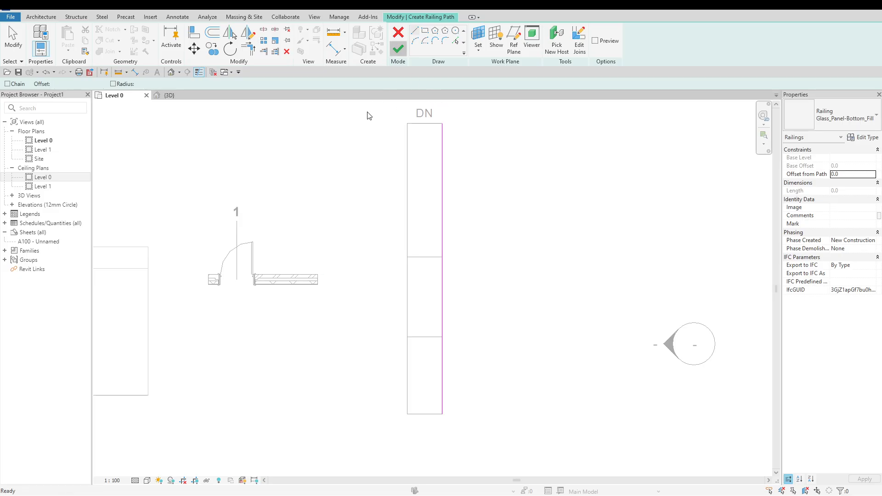
left_click(179, 95)
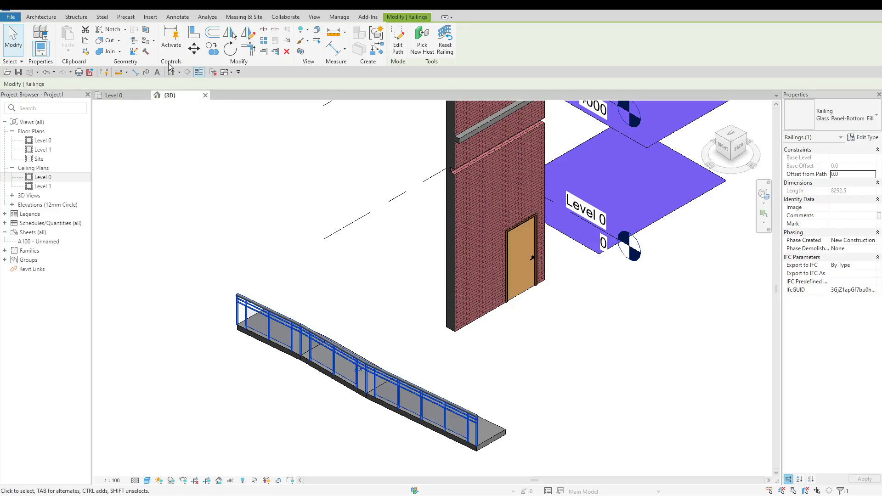
left_click(41, 17)
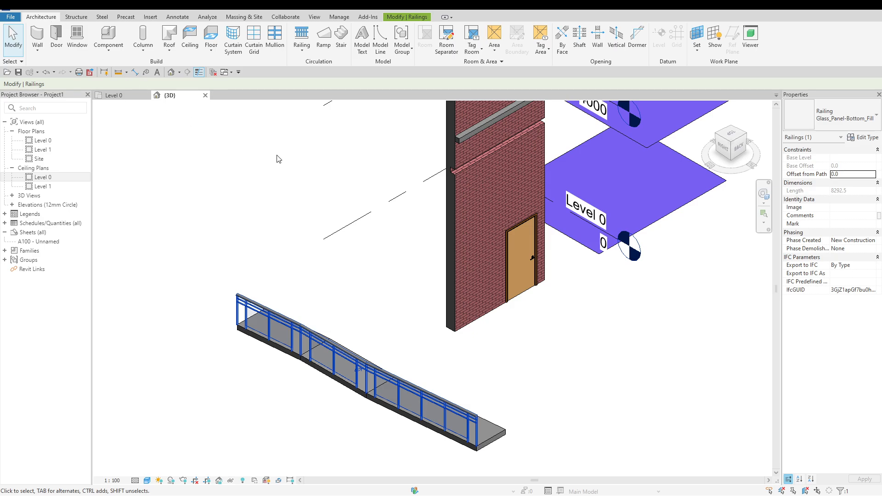
left_click(302, 51)
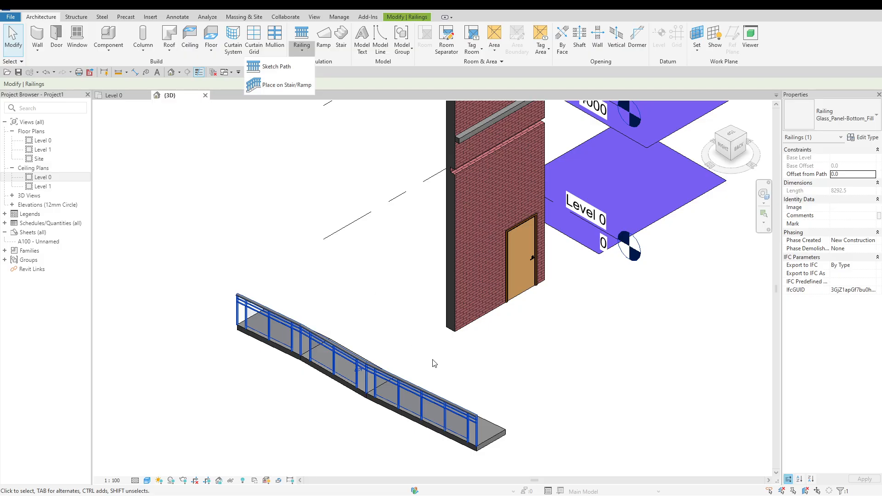
left_click(547, 418)
left_click(528, 440)
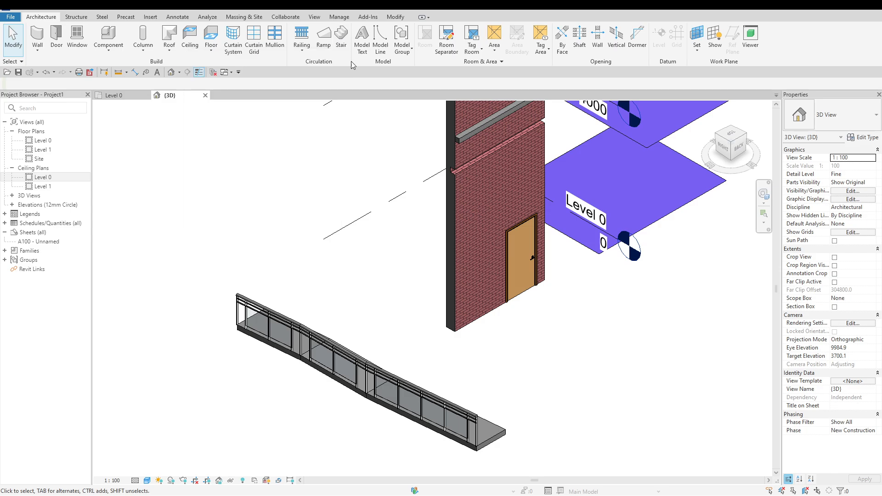
In the Level 0 floor plan, start an Assembled Stair of type Private, located by Run: Center, with a 1200 mm actual run width
left_click(133, 96)
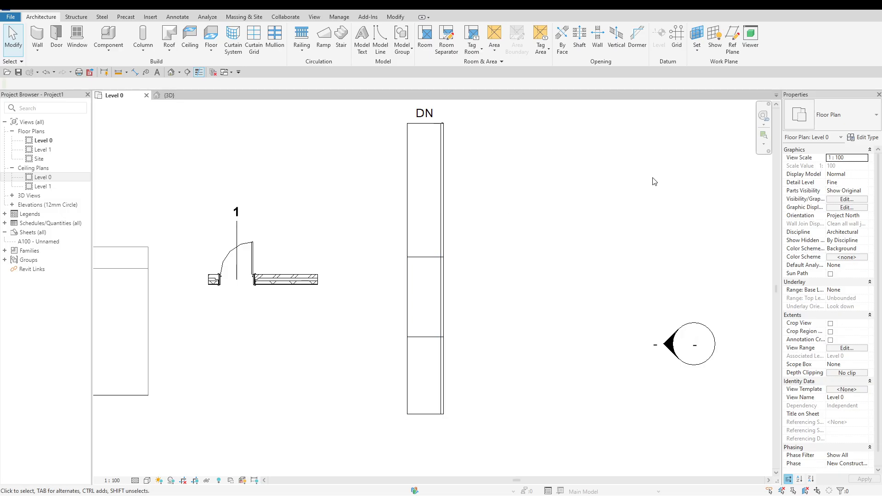
scroll(654, 181, "up", 1)
scroll(643, 182, "up", 1)
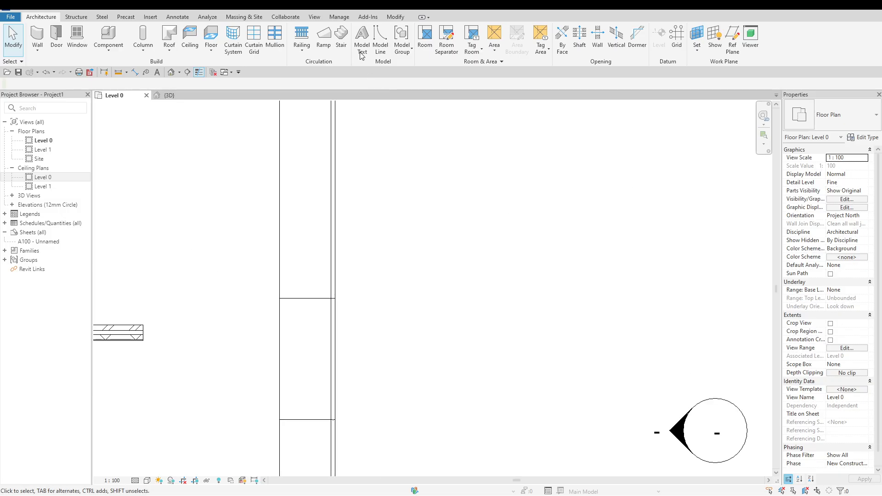
left_click(340, 33)
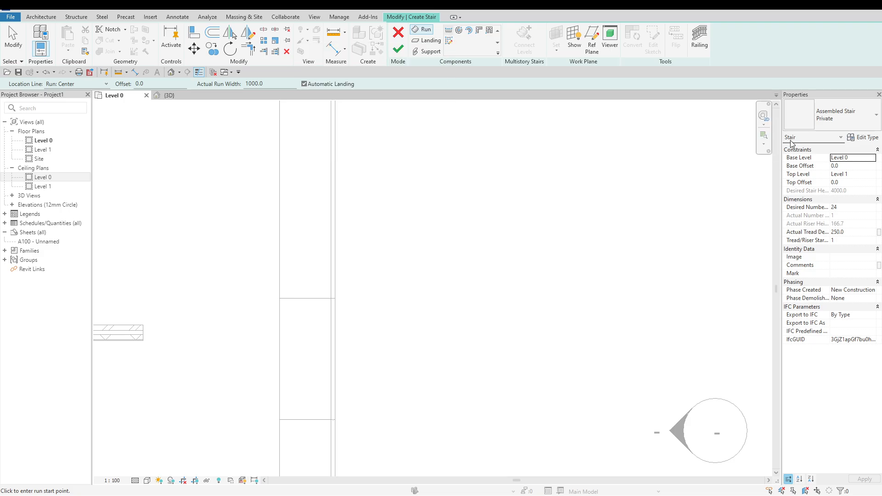
left_click(835, 115)
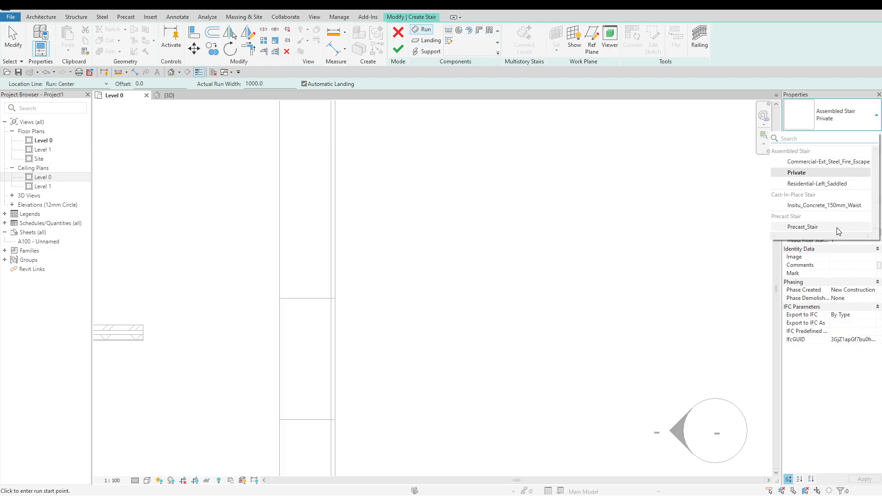
left_click(825, 118)
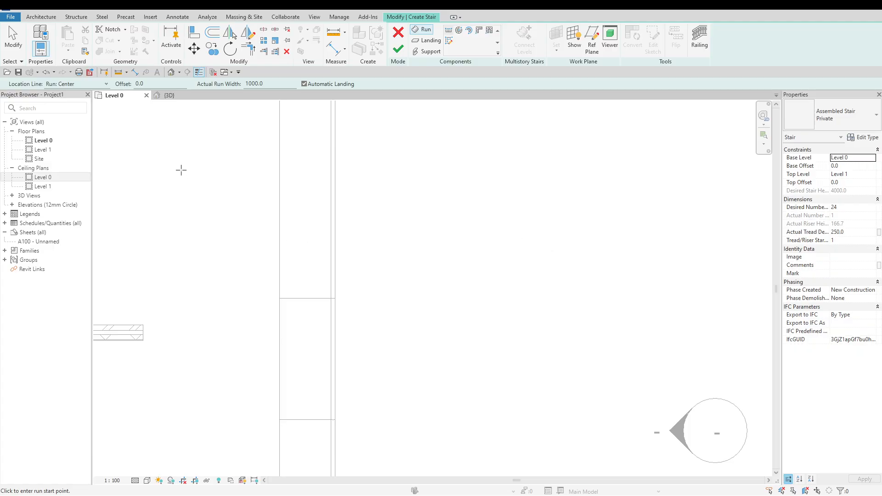
left_click(106, 85)
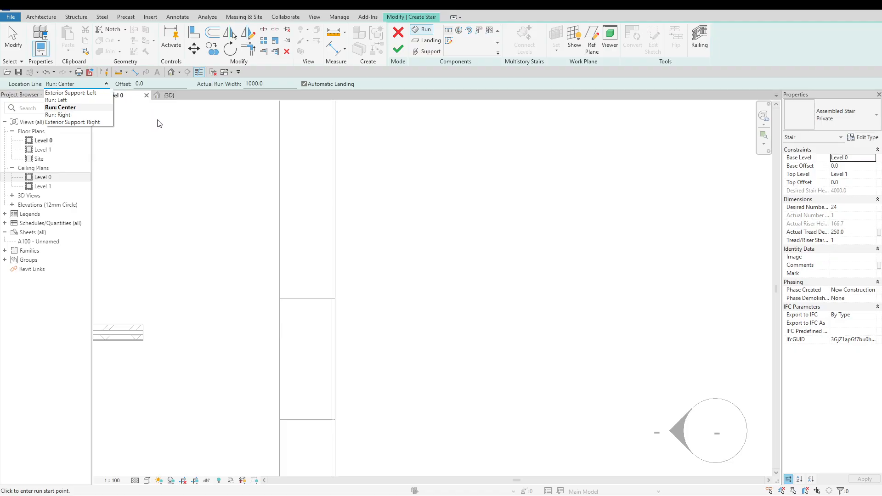
left_click(348, 9)
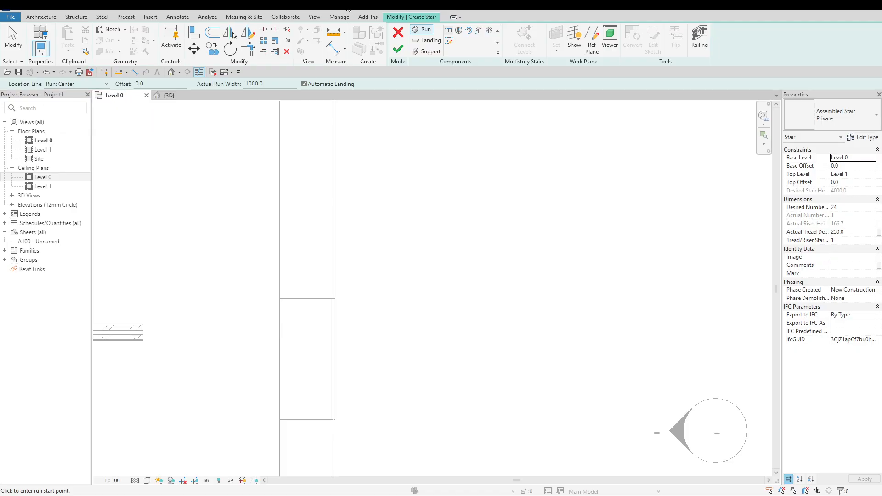
left_click_drag(269, 84, 245, 83)
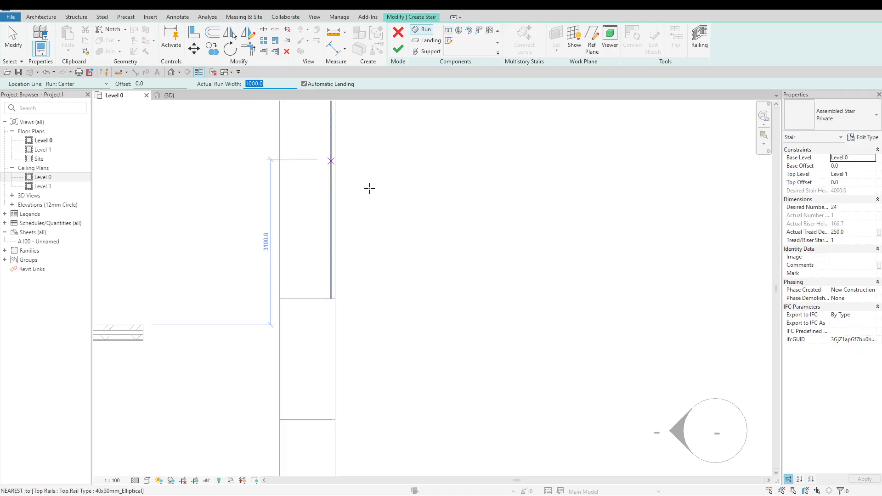
type("12")
key("Return")
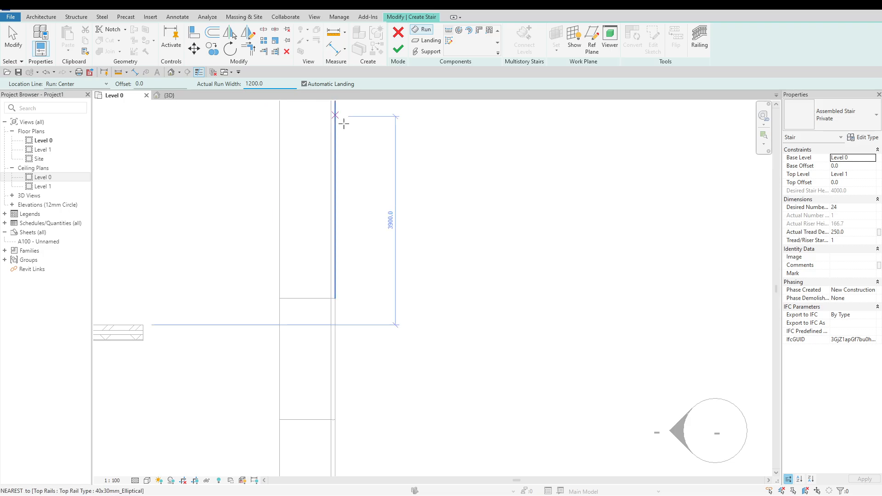
Sketch a U-shaped stair east of the ramp: a 12-riser, 2750 mm run northward, then a parallel 12-riser run back south with an automatic landing
left_click(478, 315)
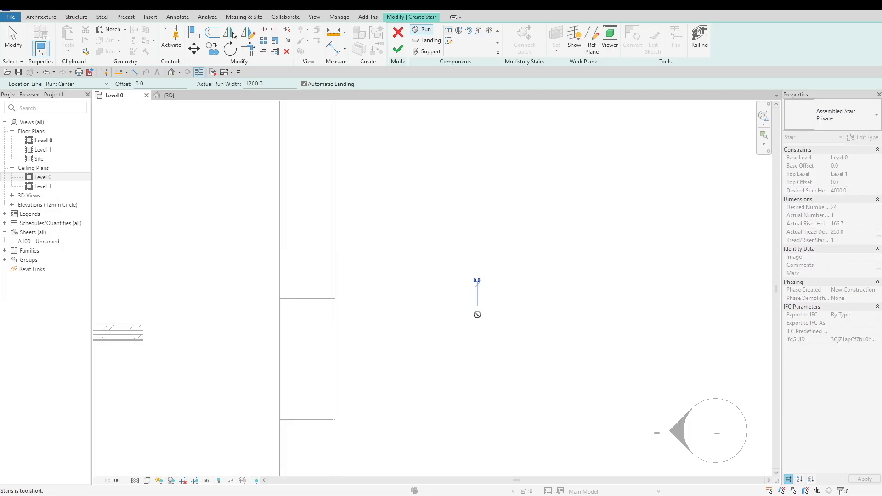
scroll(476, 275, "down", 2)
scroll(477, 275, "down", 2)
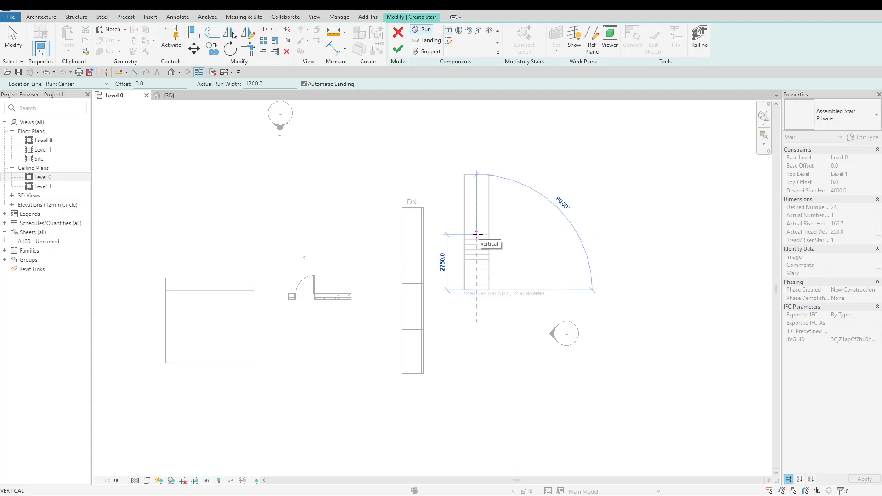
left_click(477, 234)
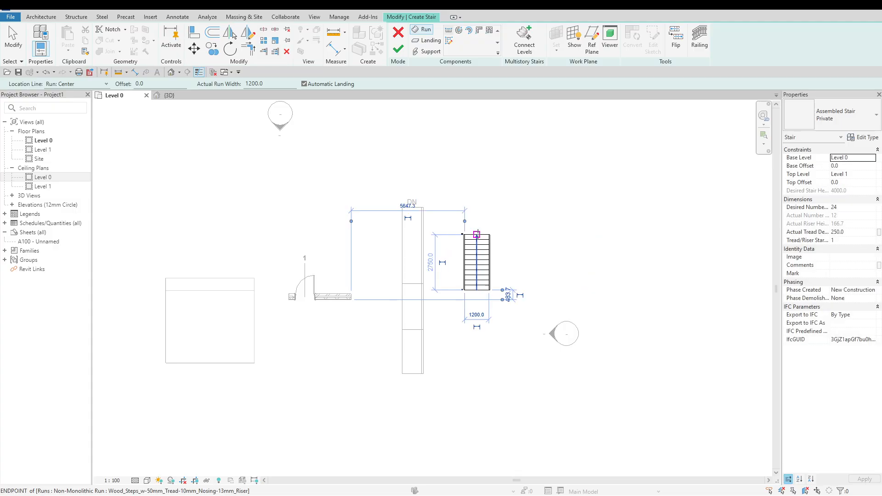
left_click(519, 234)
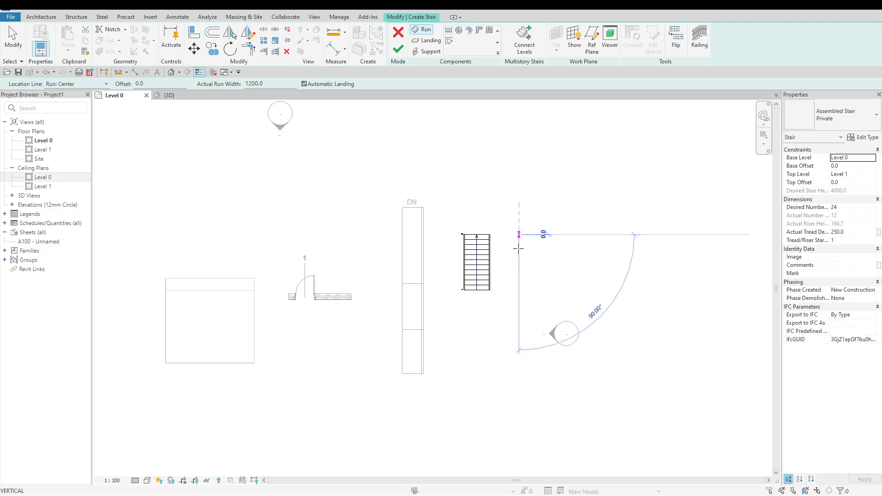
left_click(519, 311)
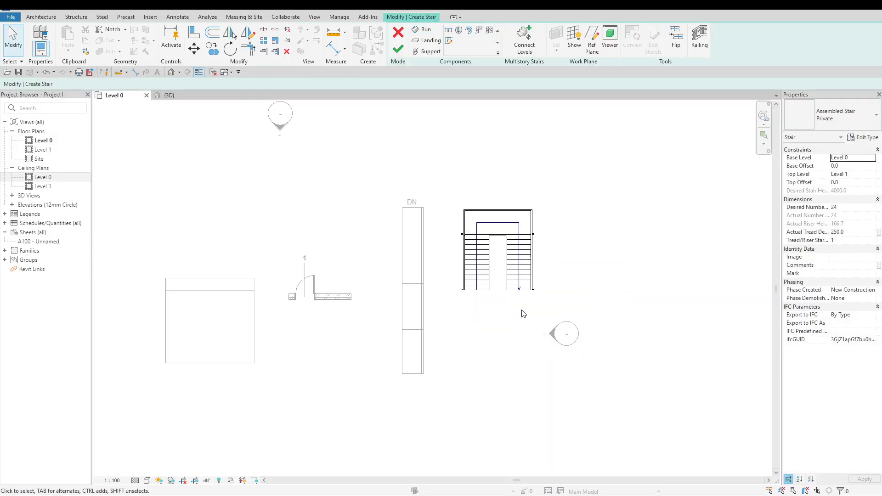
Open the 3D view, inspect the stair, finish it and dismiss the rail warning
scroll(522, 310, "up", 3)
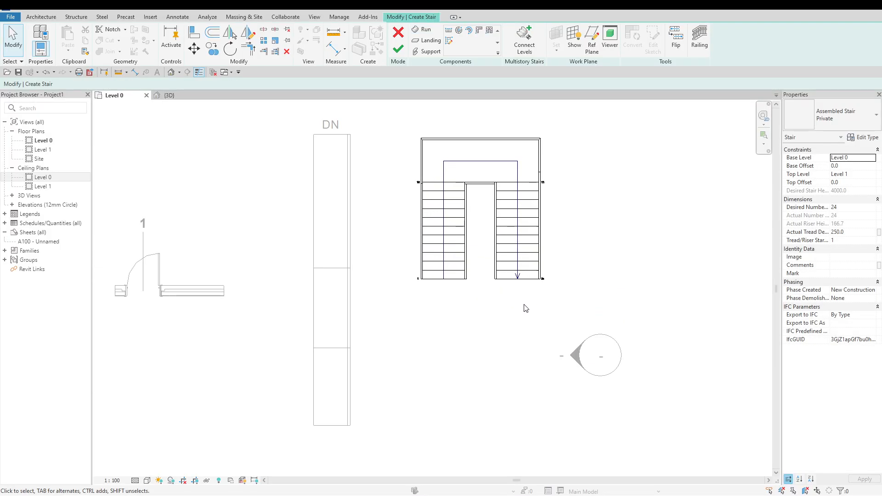
left_click(179, 96)
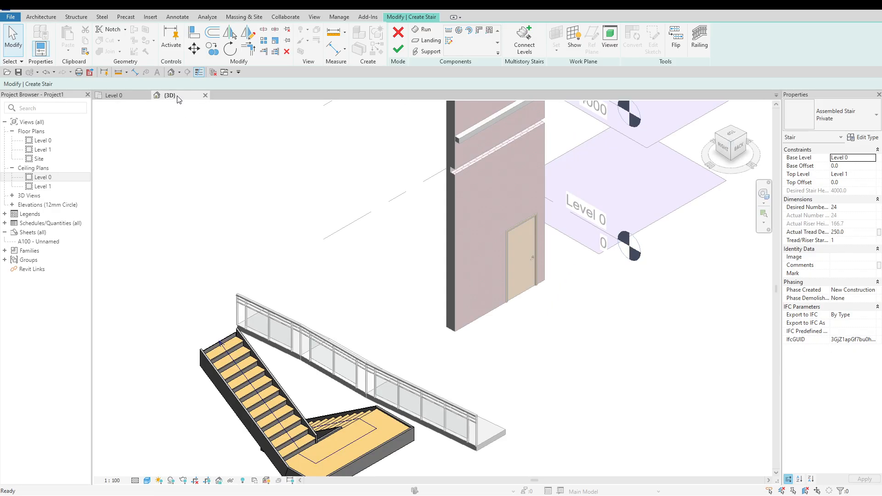
scroll(349, 287, "down", 2)
scroll(320, 294, "up", 4)
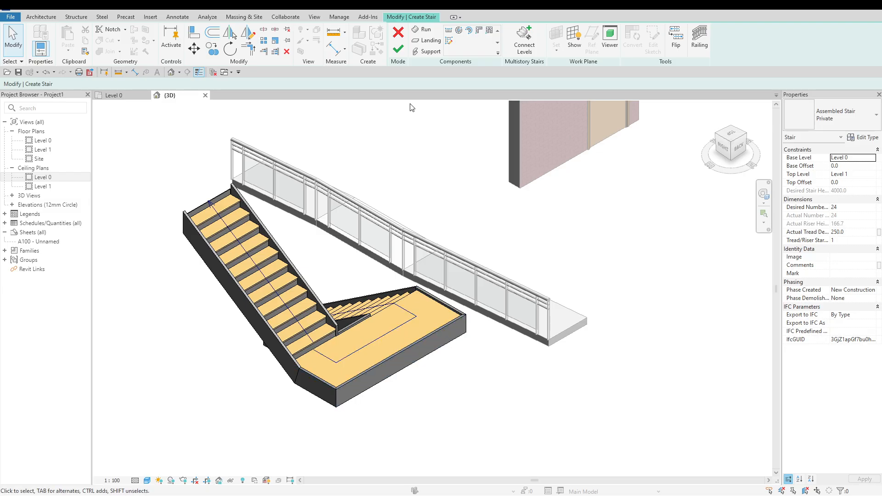
left_click(399, 49)
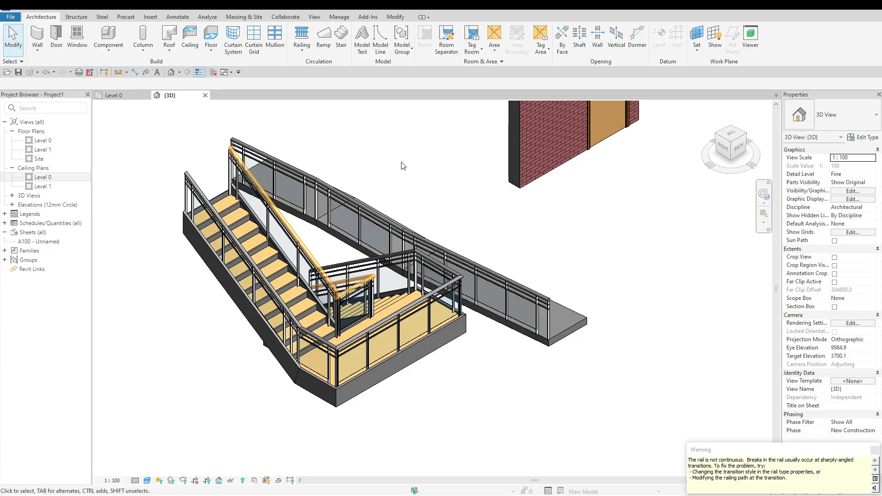
left_click(875, 451)
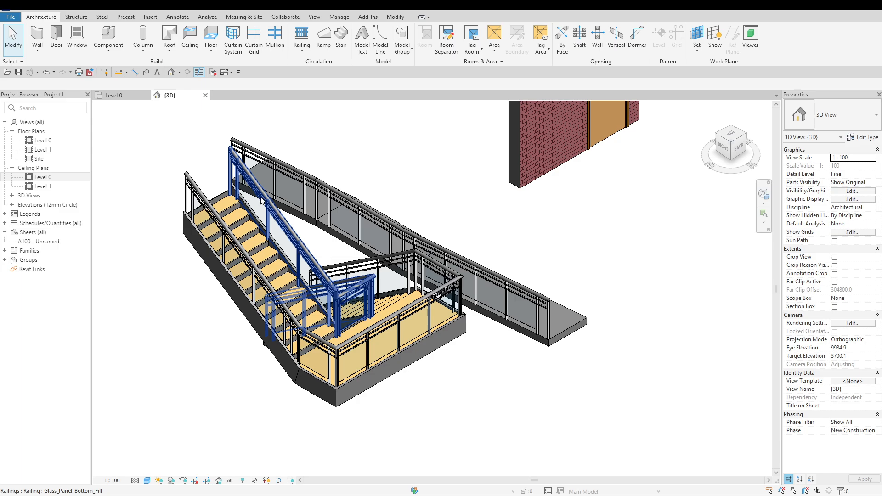
Return to the Level 0 floor plan and examine how the new stair is shown in plan
left_click(136, 98)
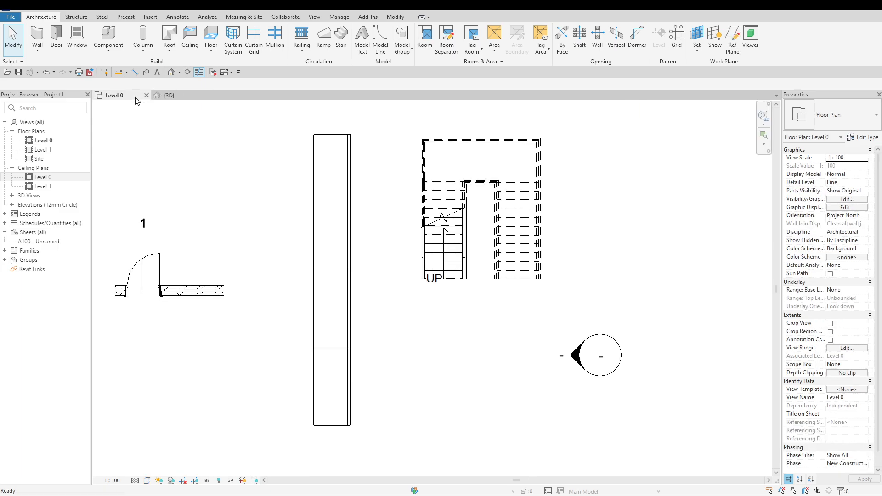
scroll(592, 133, "up", 1)
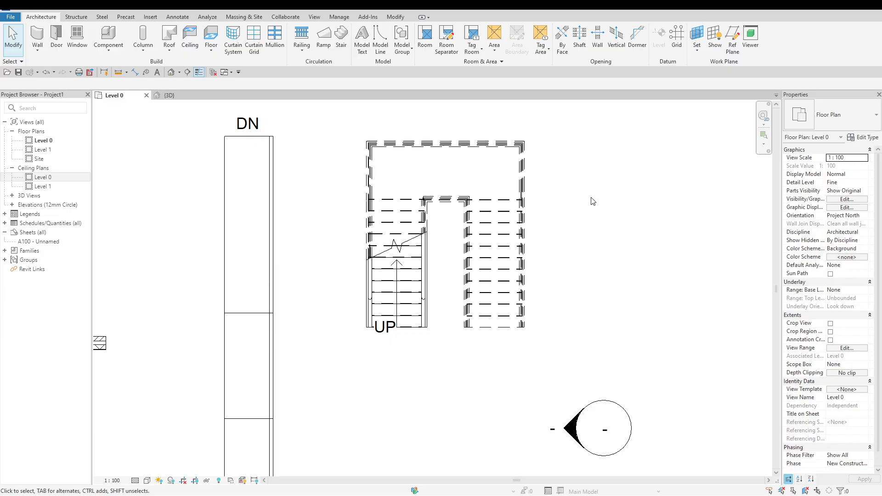
scroll(595, 196, "down", 2)
scroll(645, 181, "down", 3)
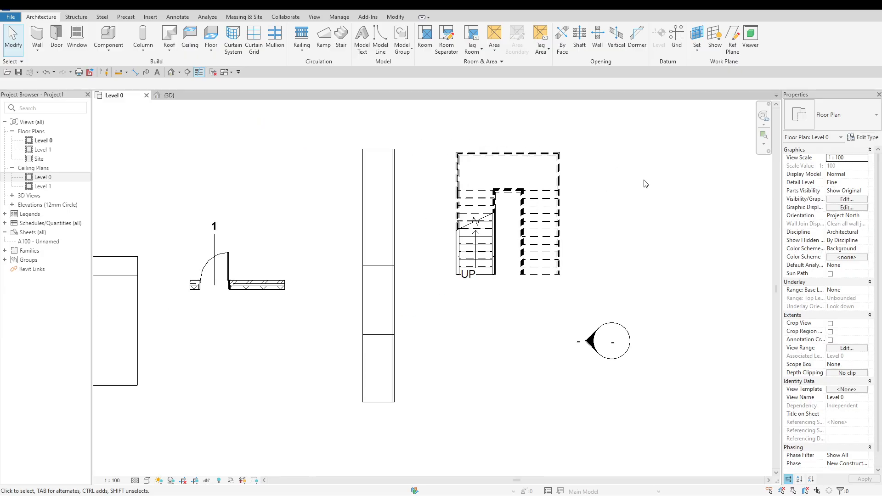